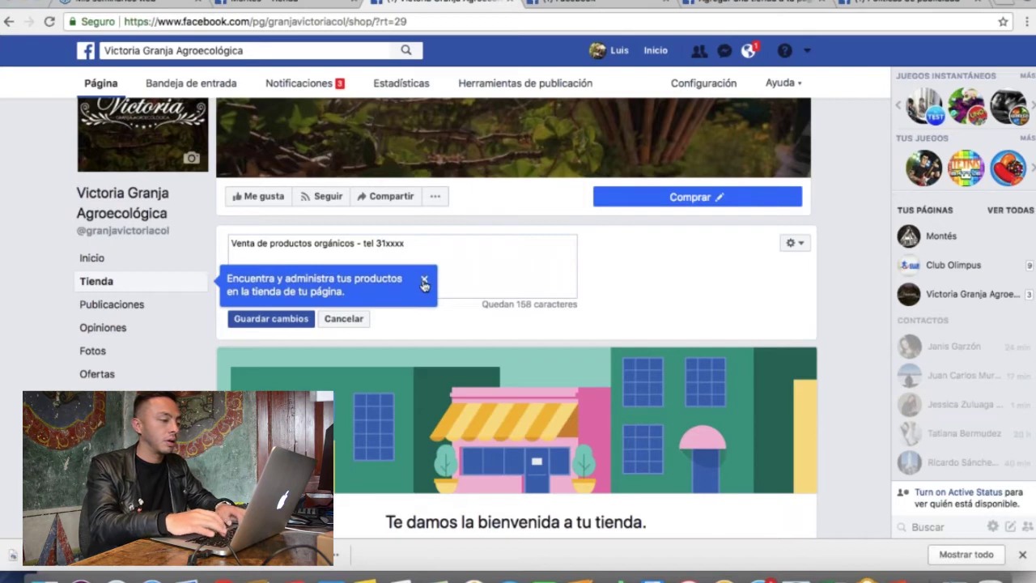
Save the shop description entered on the Victoria Granja Agroecológica page
{"action": "left_click", "coordinate": [279, 320]}
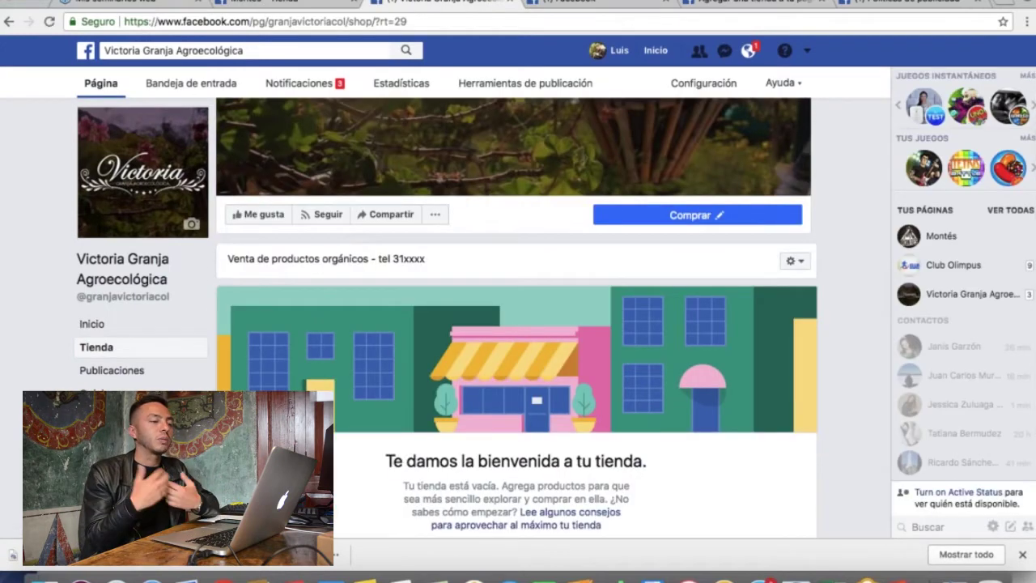
{"action": "scroll", "coordinate": [518, 324], "scroll_direction": "down", "scroll_amount": 2}
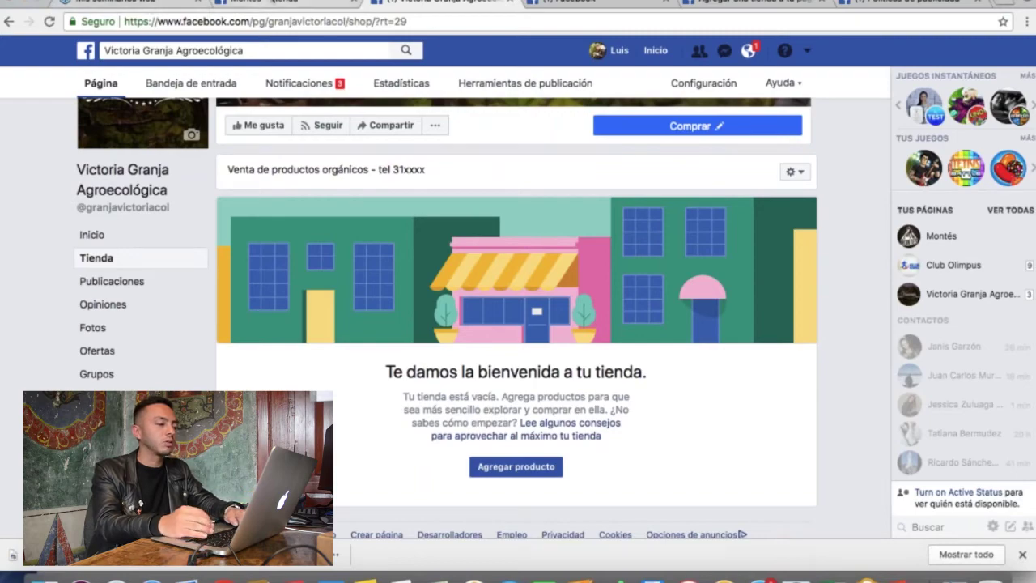
Close the open Angie Pangie product on the Montés page and review how its shop presents the description and product collections
{"action": "left_click", "coordinate": [270, 2]}
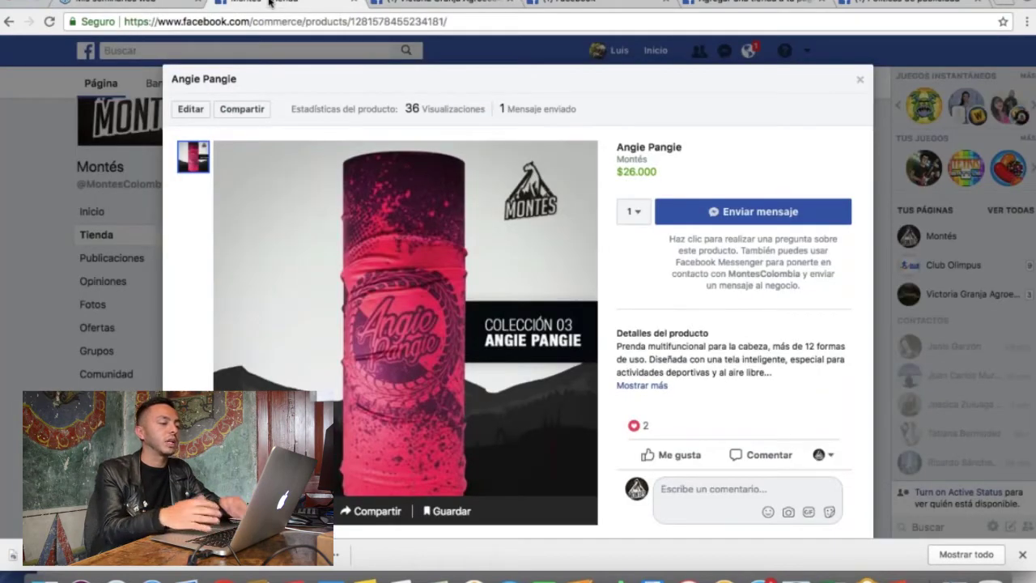
{"action": "left_click", "coordinate": [859, 81]}
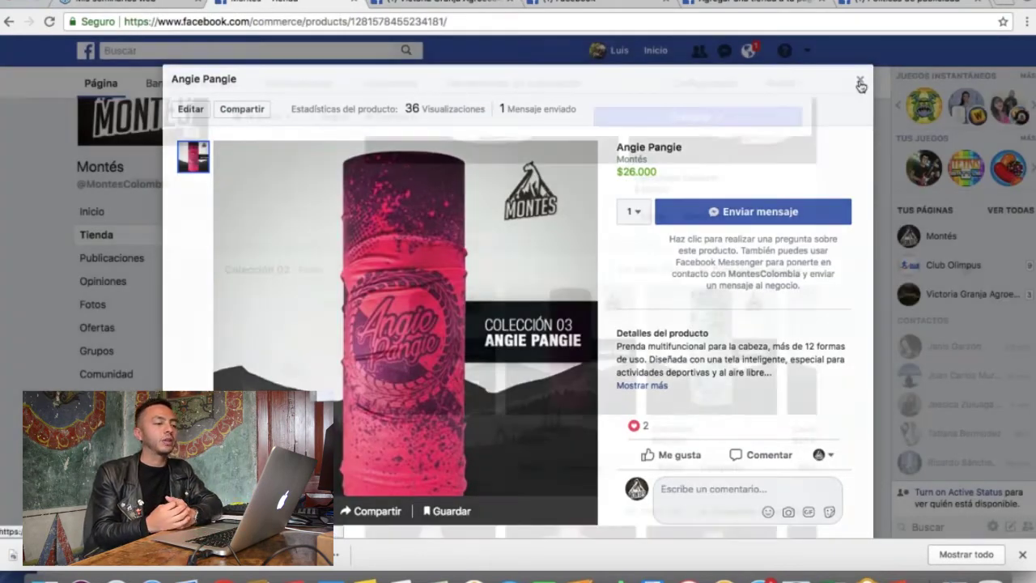
{"action": "scroll", "coordinate": [558, 323], "scroll_direction": "up", "scroll_amount": 3}
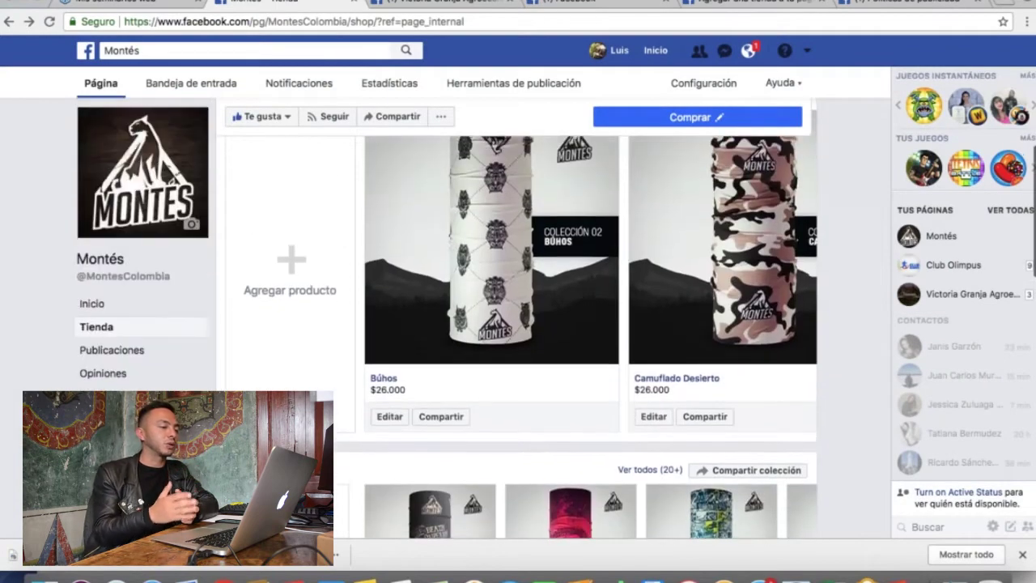
{"action": "left_click", "coordinate": [111, 328]}
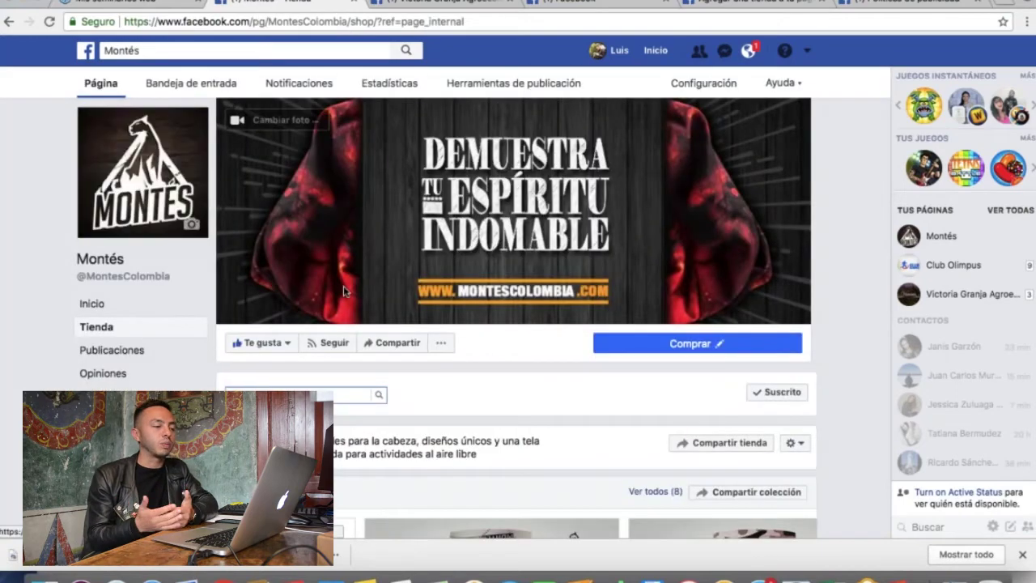
{"action": "scroll", "coordinate": [343, 286], "scroll_direction": "down", "scroll_amount": 2}
{"action": "scroll", "coordinate": [344, 286], "scroll_direction": "down", "scroll_amount": 1}
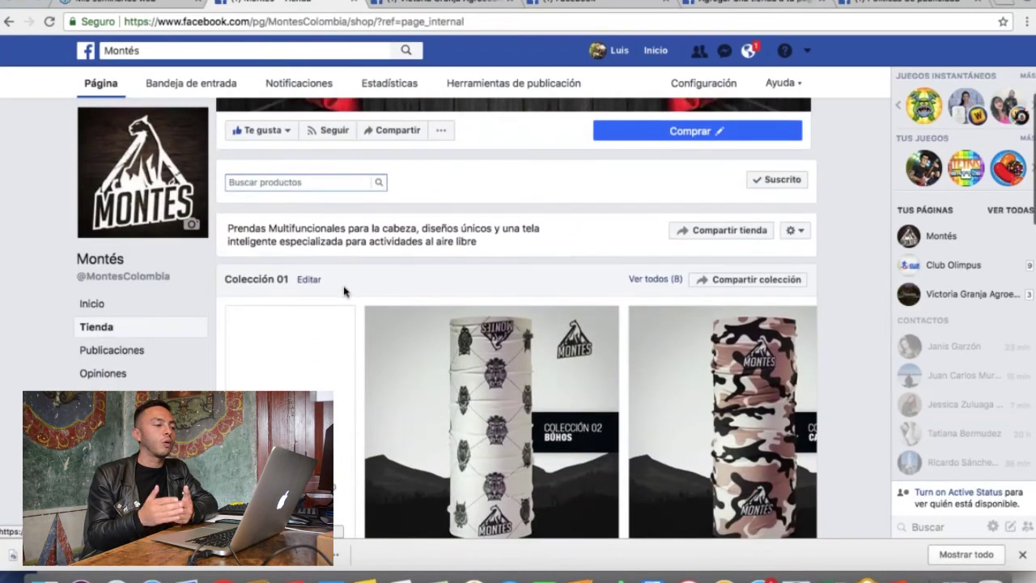
{"action": "scroll", "coordinate": [343, 291], "scroll_direction": "down", "scroll_amount": 2}
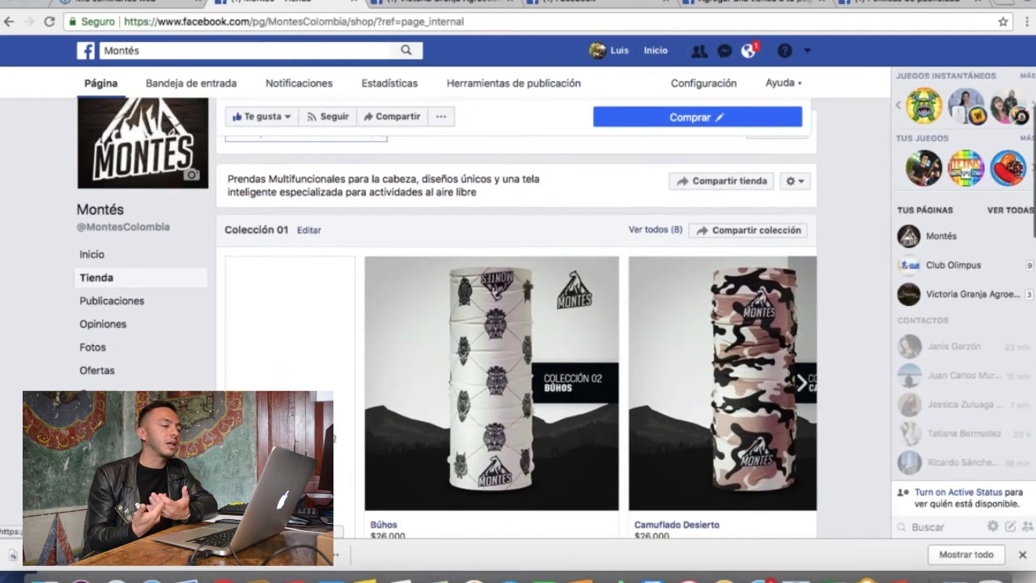
{"action": "scroll", "coordinate": [343, 291], "scroll_direction": "down", "scroll_amount": 2}
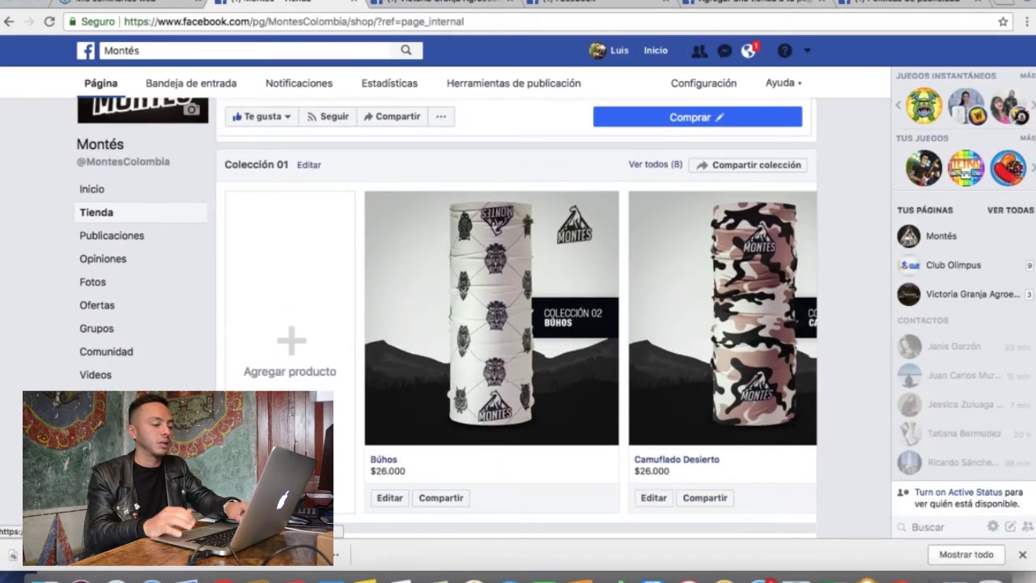
Start adding a product to the empty Victoria Granja Agroecológica shop
{"action": "left_click", "coordinate": [437, 4]}
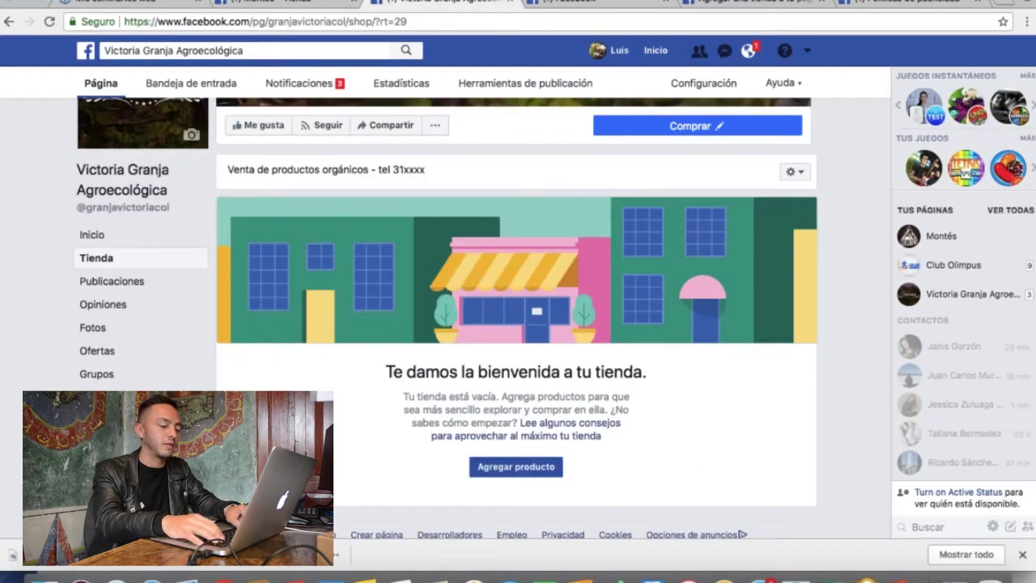
{"action": "left_click", "coordinate": [522, 474]}
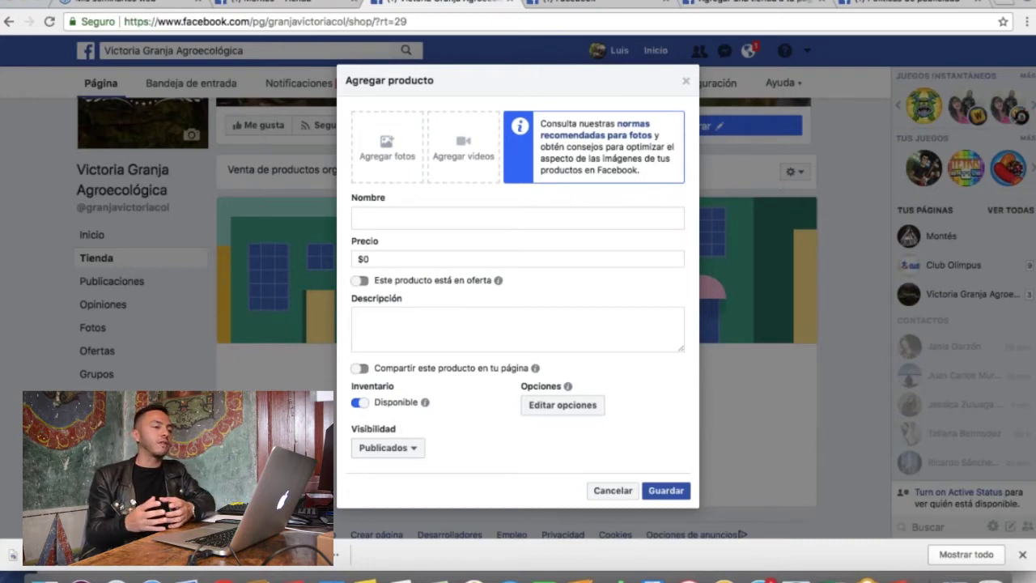
Examine the Angie Pangie product listing in Colección 02 of the Montés shop and return to the new-product form
{"action": "left_click", "coordinate": [307, 2]}
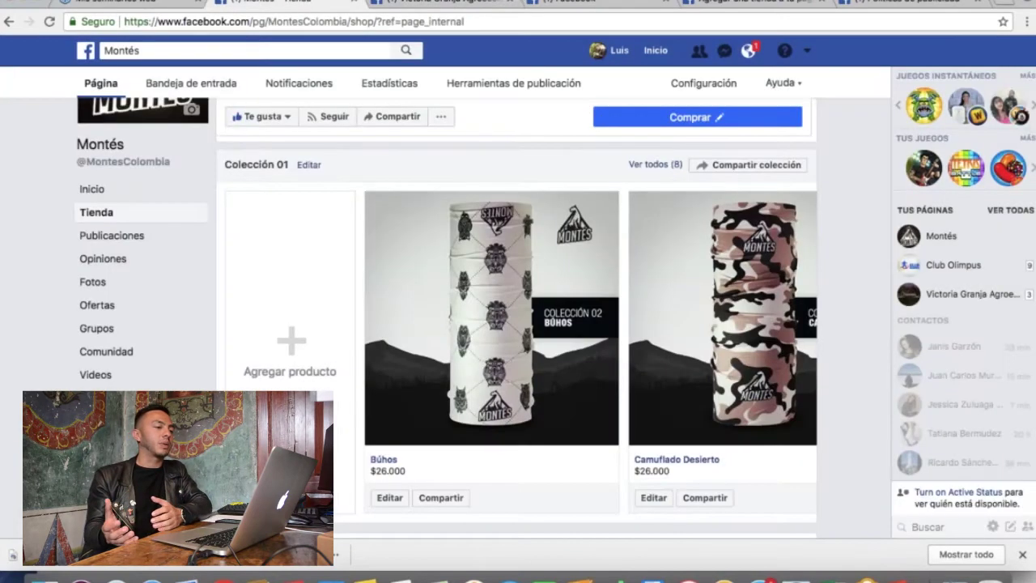
{"action": "scroll", "coordinate": [538, 298], "scroll_direction": "down", "scroll_amount": 3}
{"action": "scroll", "coordinate": [538, 298], "scroll_direction": "down", "scroll_amount": 4}
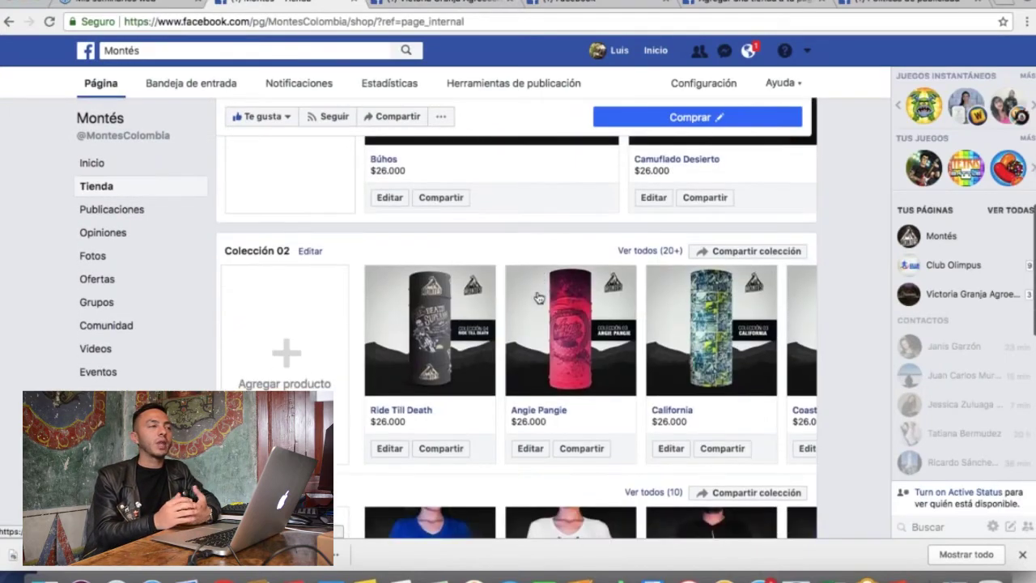
{"action": "left_click", "coordinate": [582, 352]}
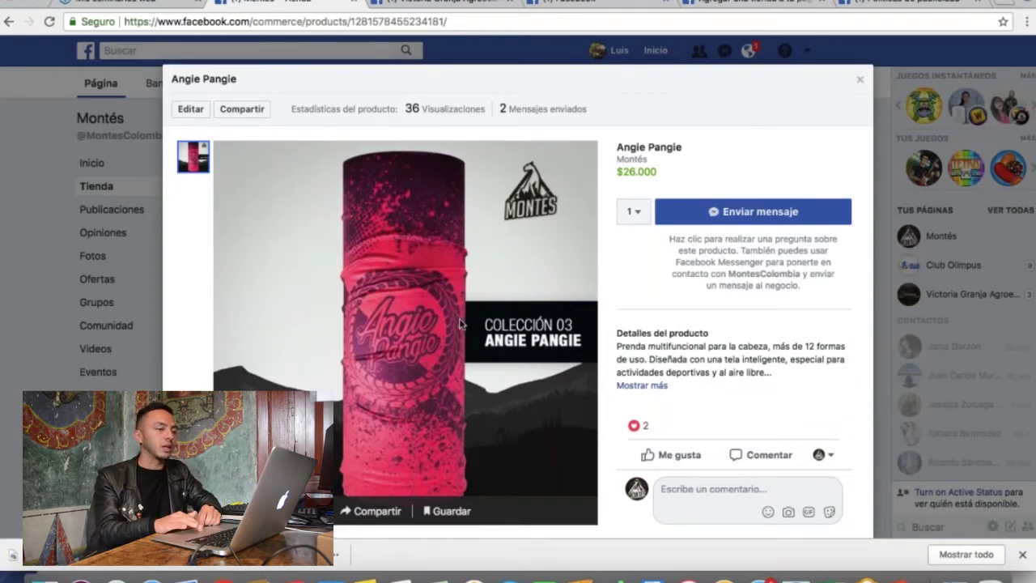
{"action": "left_click", "coordinate": [967, 104]}
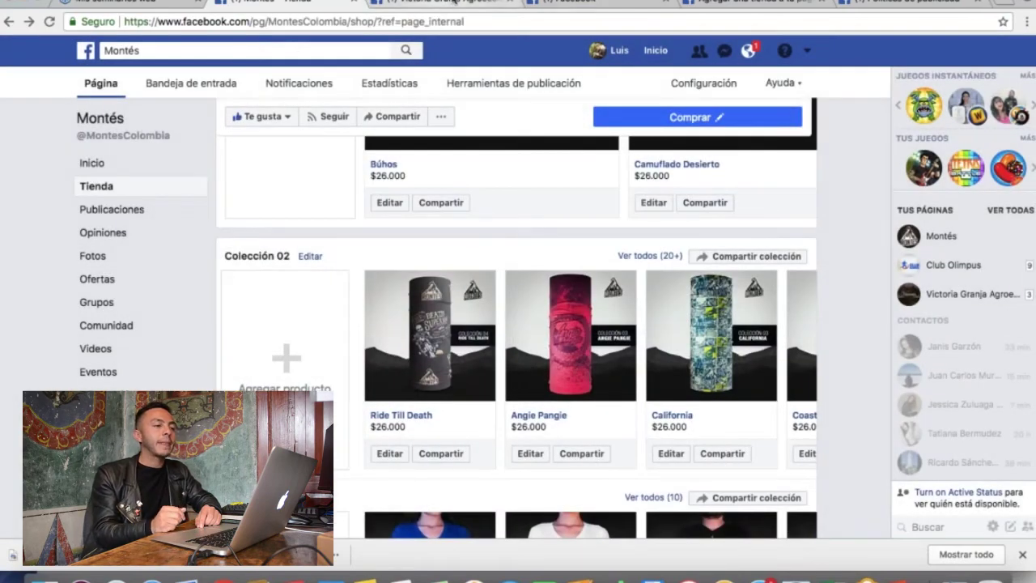
{"action": "left_click", "coordinate": [455, 4]}
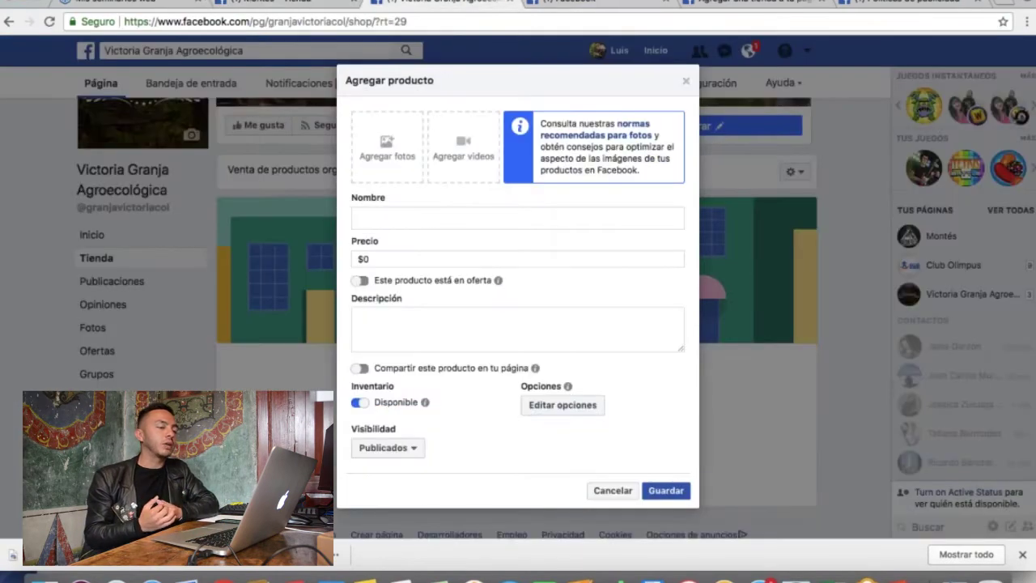
{"action": "left_click", "coordinate": [572, 2]}
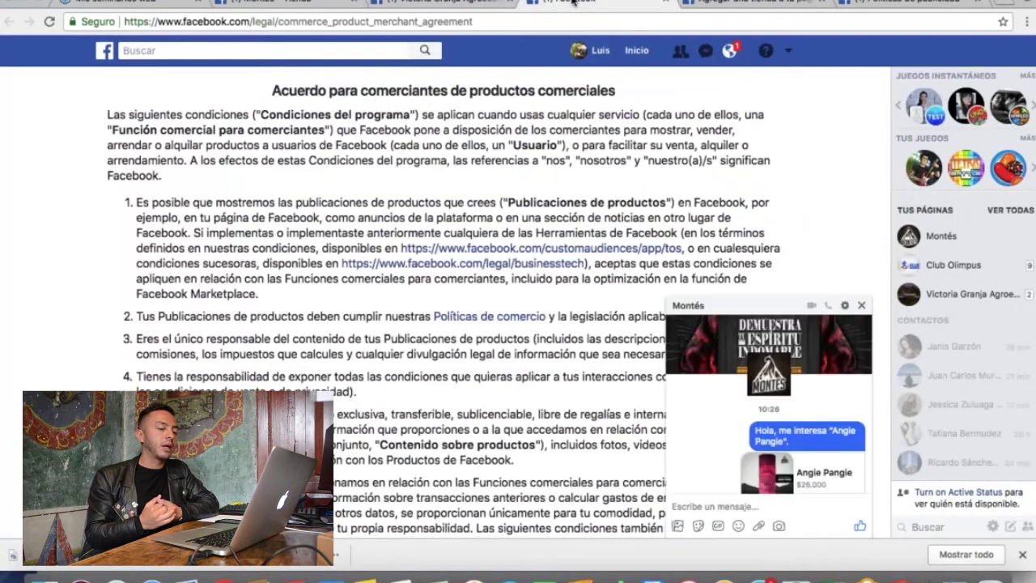
{"action": "left_click", "coordinate": [426, 2]}
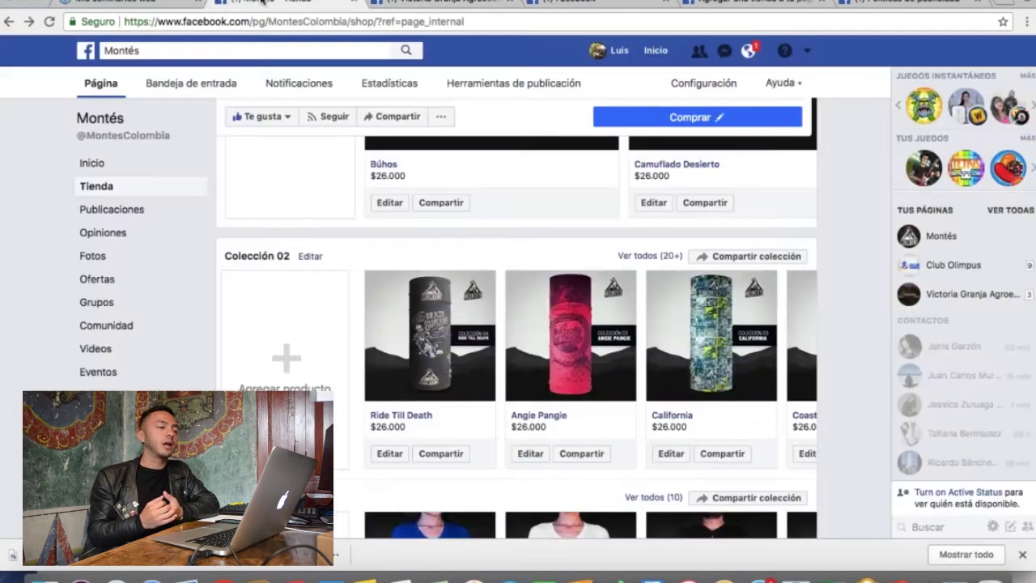
Inspect the Angie Pangie product image in the Montés shop to check its pixel dimensions
{"action": "left_click", "coordinate": [264, 3]}
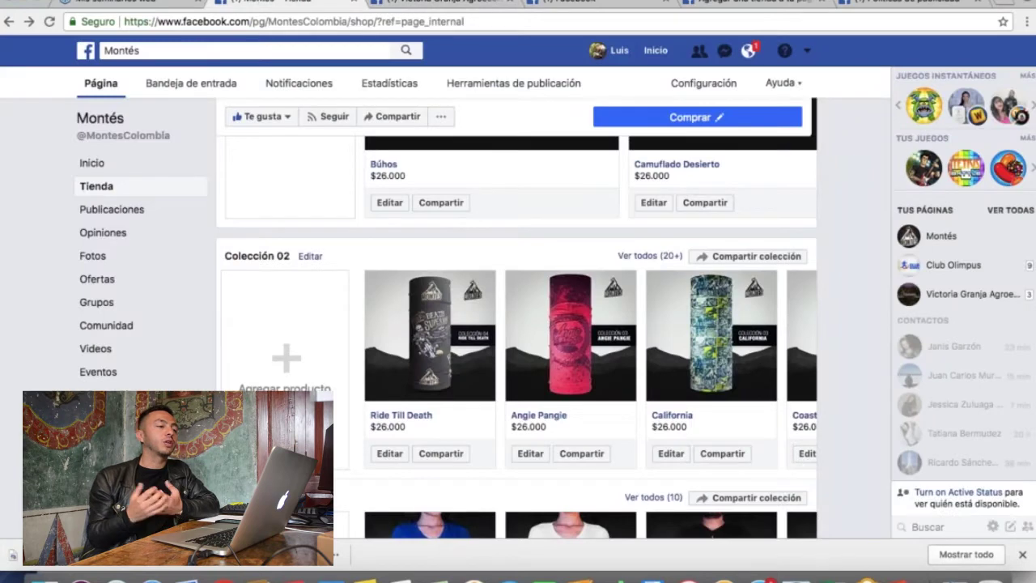
{"action": "left_click", "coordinate": [615, 51]}
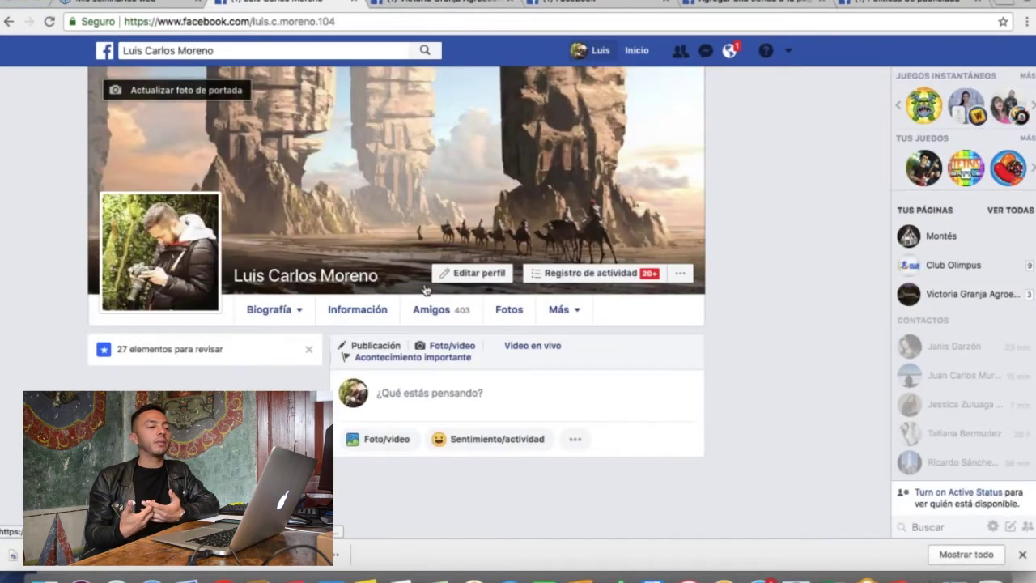
{"action": "left_click", "coordinate": [10, 22]}
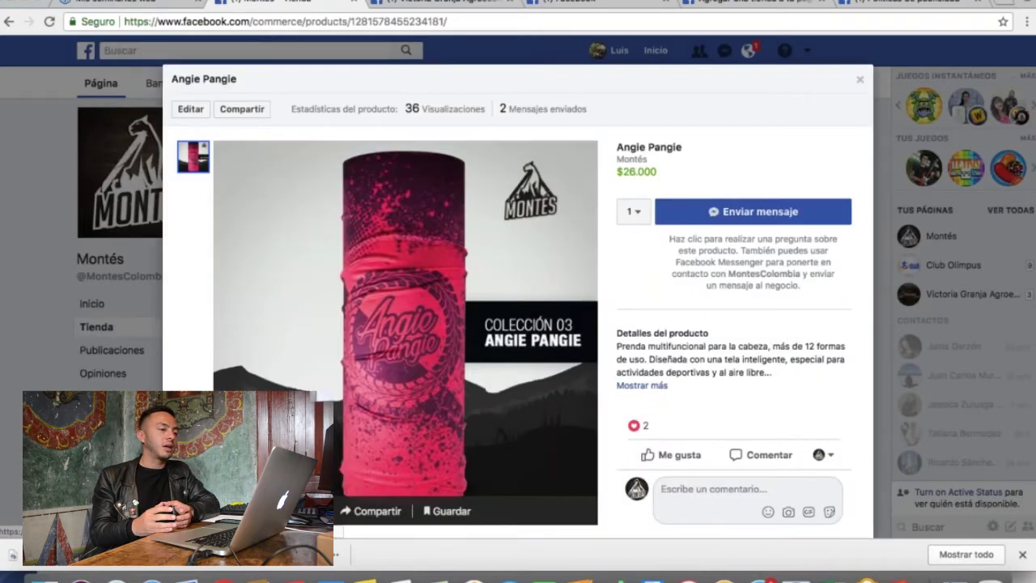
{"action": "right_click", "coordinate": [462, 363]}
{"action": "left_click", "coordinate": [504, 449]}
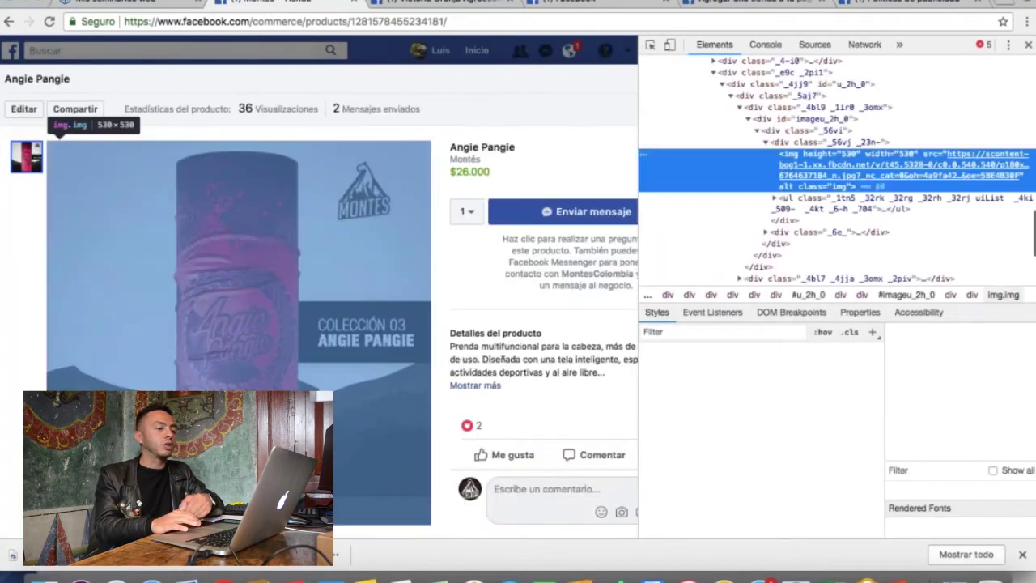
{"action": "mouse_move", "coordinate": [837, 166]}
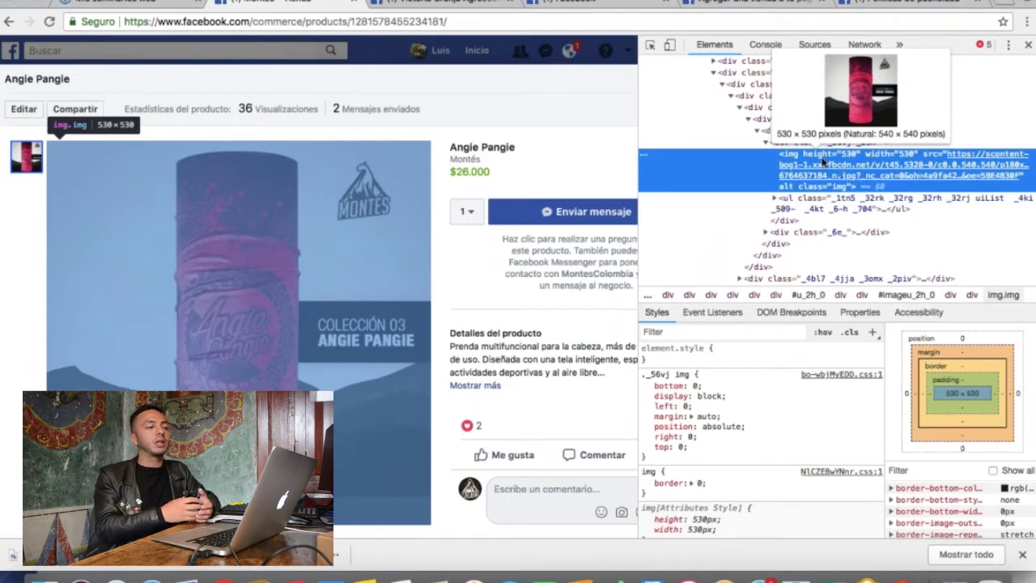
Save the Angie Pangie product image as a JPEG in the Descargas folder
{"action": "left_click", "coordinate": [321, 263]}
{"action": "right_click", "coordinate": [320, 263]}
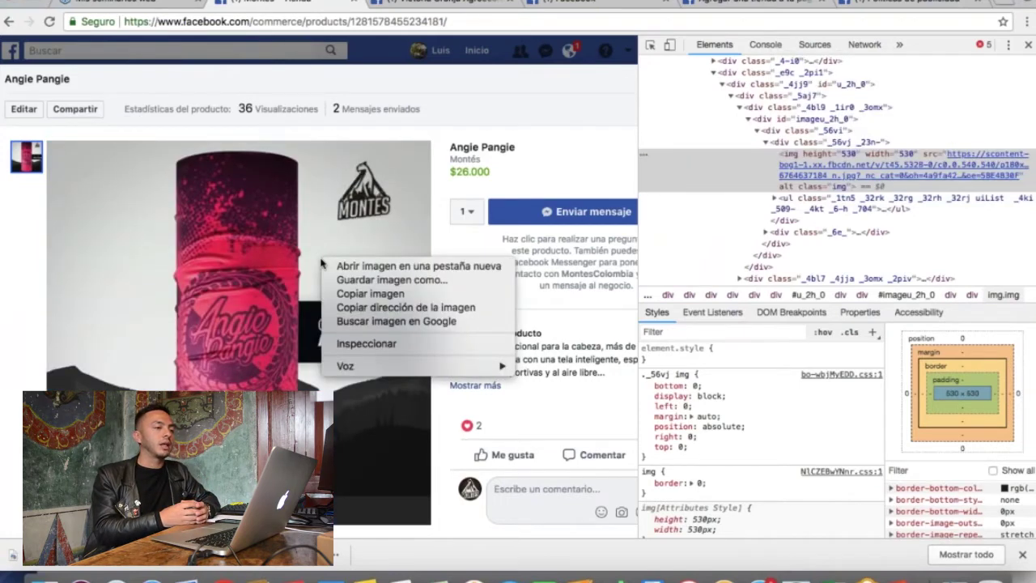
{"action": "left_click", "coordinate": [362, 286]}
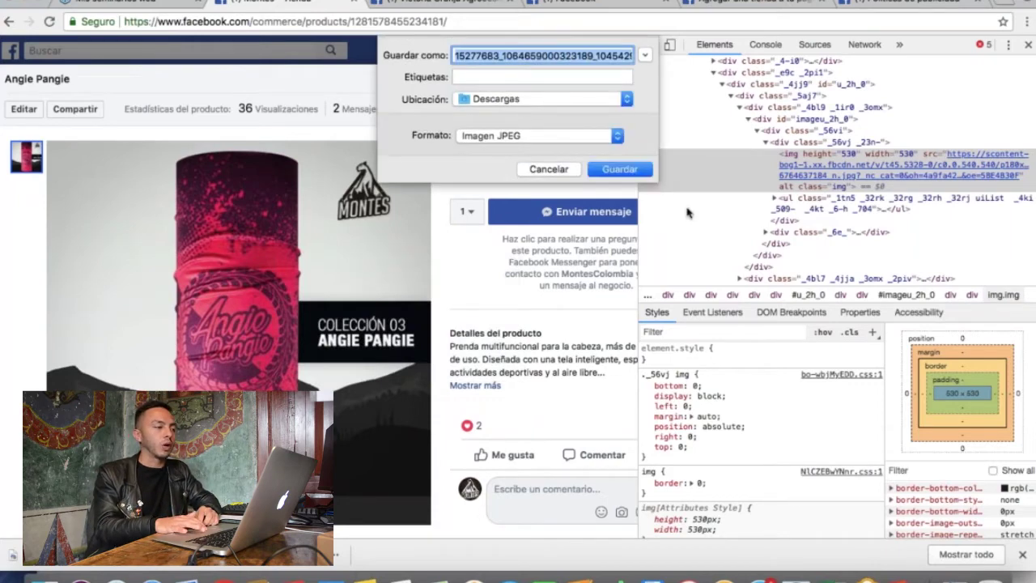
{"action": "left_click", "coordinate": [634, 170]}
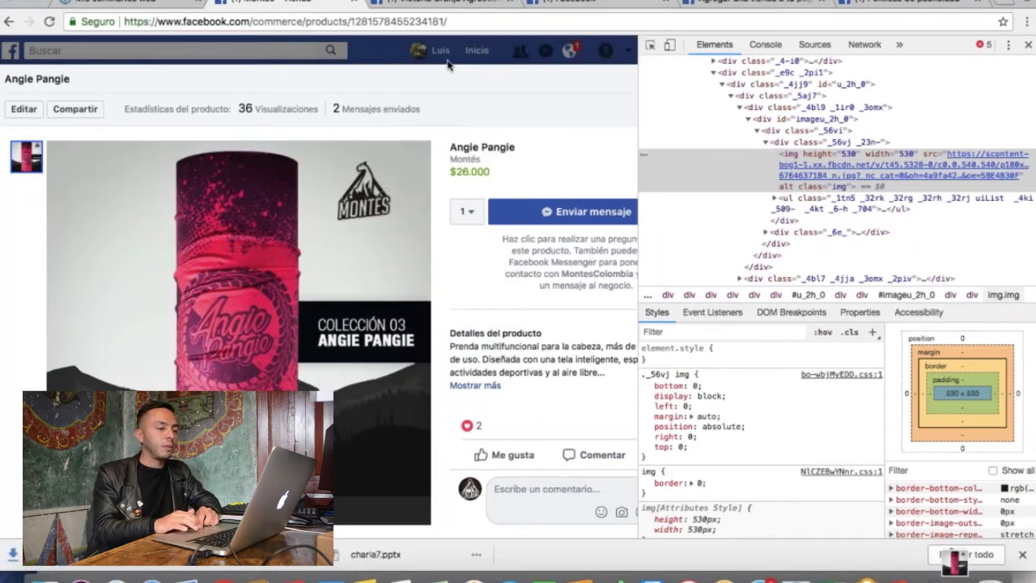
Upload the saved Angie Pangie image from the Descargas folder as a photo for Victoria Granja Agroecológica's new product
{"action": "left_click", "coordinate": [446, 4]}
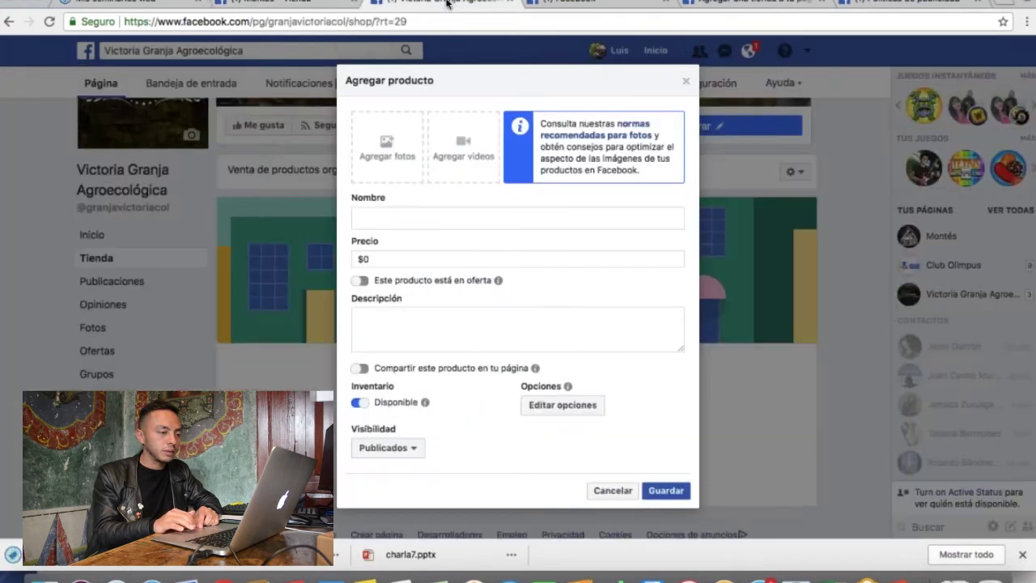
{"action": "left_click", "coordinate": [389, 147]}
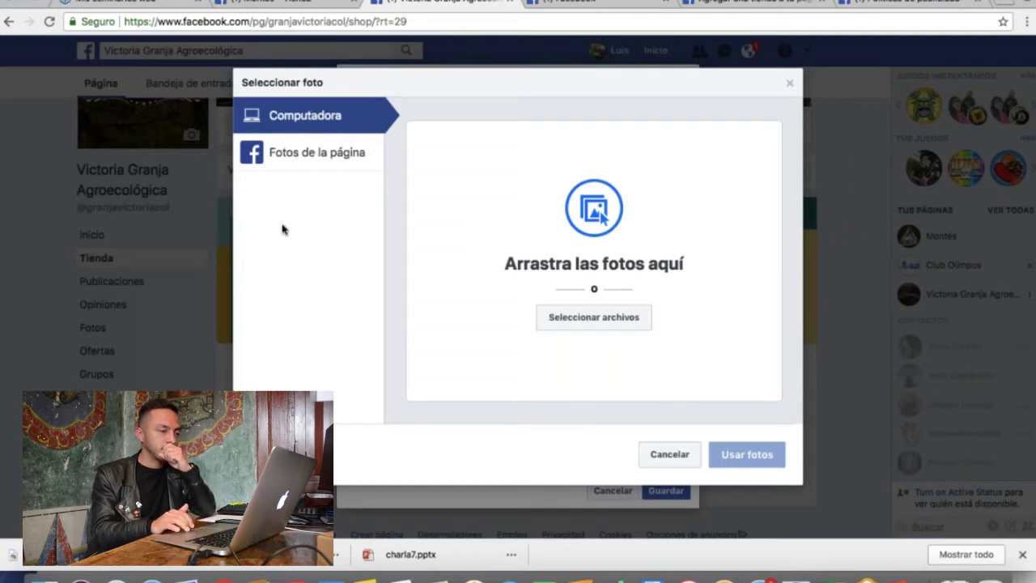
{"action": "left_click", "coordinate": [591, 323]}
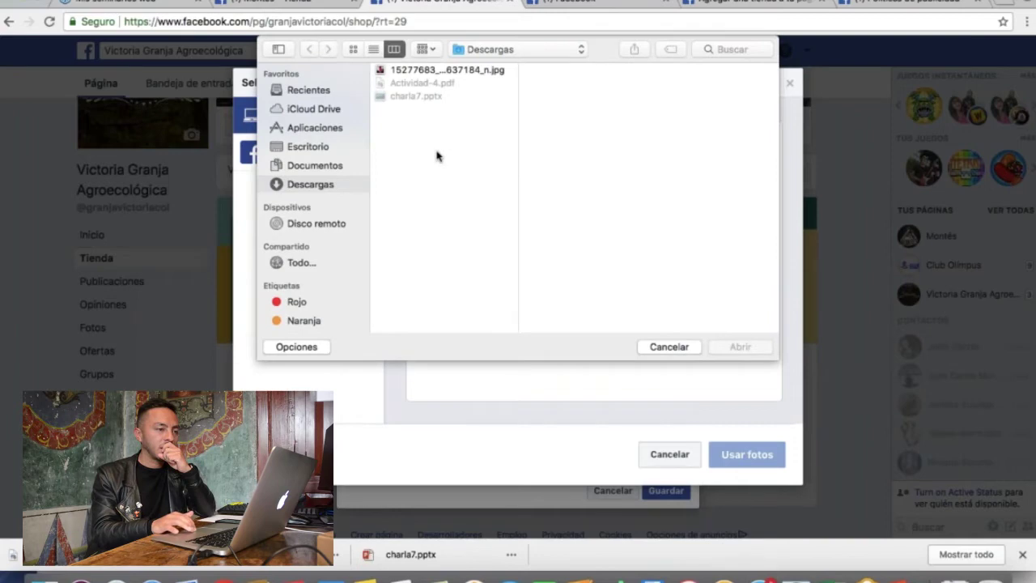
{"action": "left_click", "coordinate": [440, 71]}
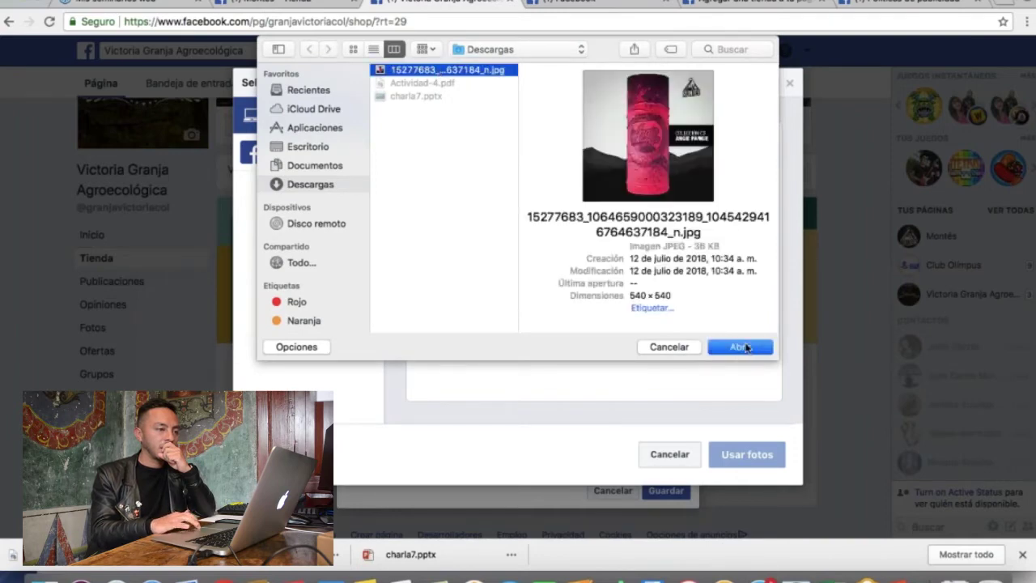
{"action": "left_click", "coordinate": [740, 347]}
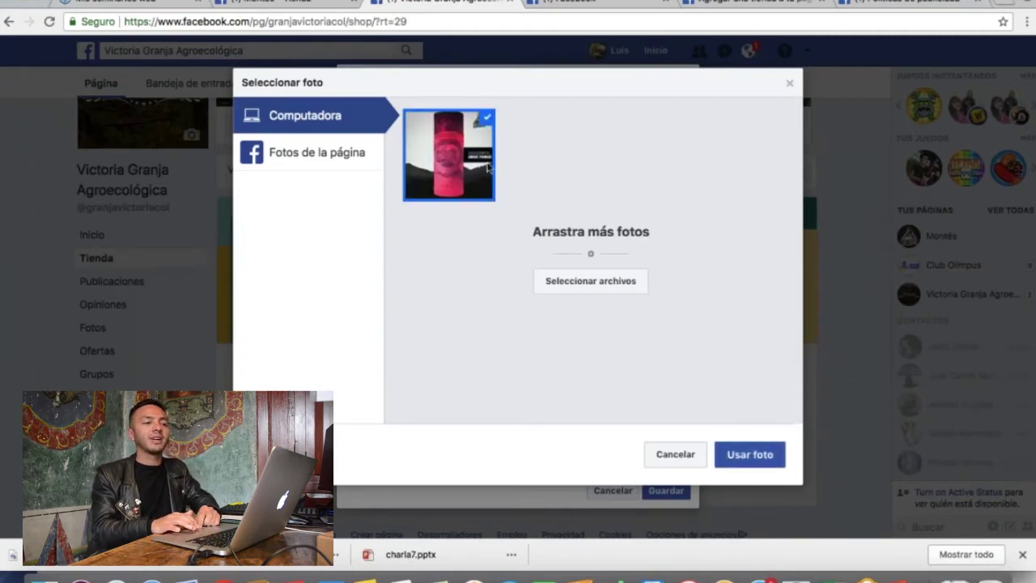
Upload the same Angie Pangie image a second time and deselect the duplicate
{"action": "left_click", "coordinate": [599, 288]}
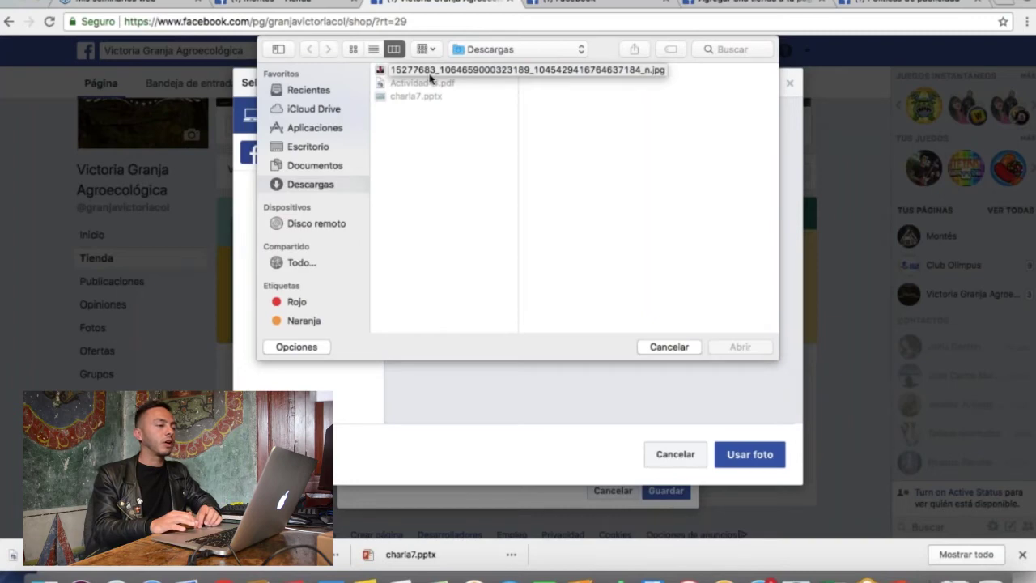
{"action": "left_click", "coordinate": [437, 72]}
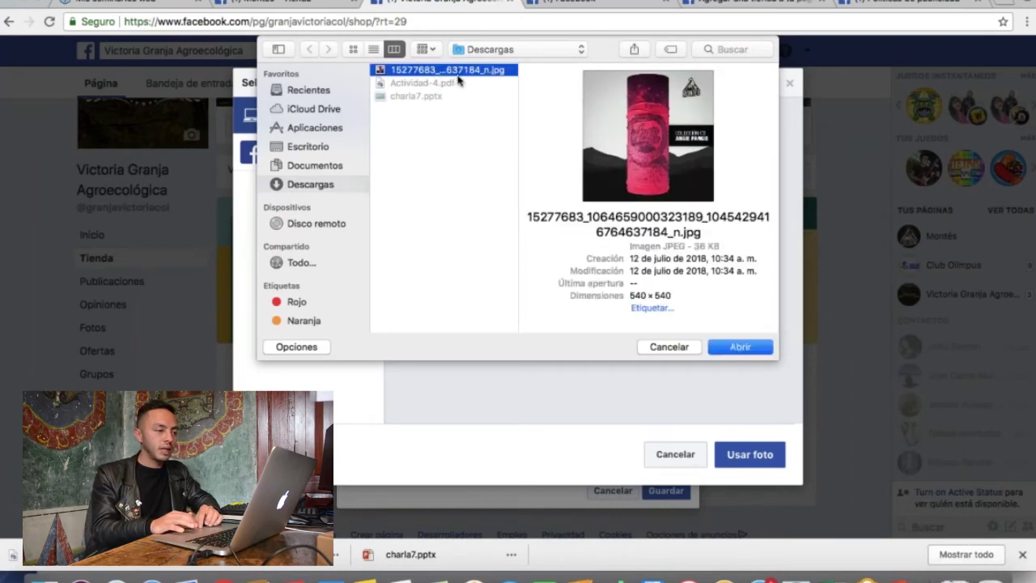
{"action": "key", "text": "Return"}
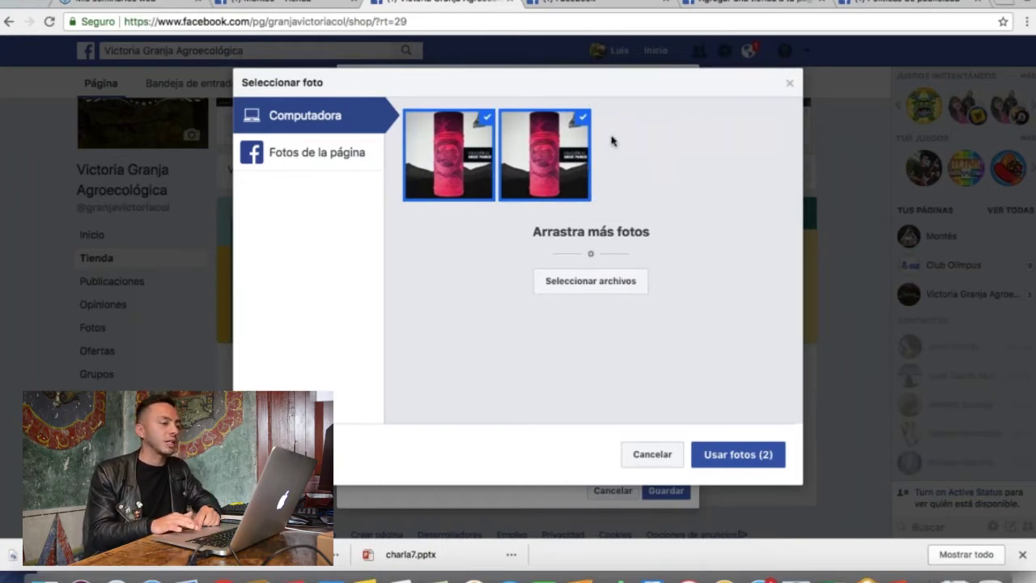
{"action": "left_click", "coordinate": [582, 116]}
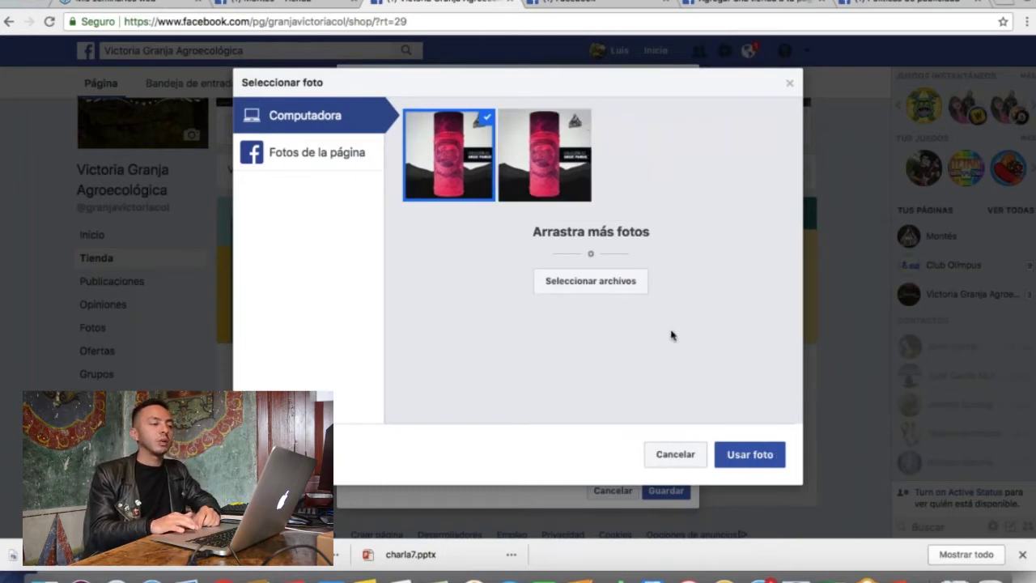
Use the selected Angie Pangie photo for the new product, and open and cancel the video file chooser
{"action": "left_click", "coordinate": [750, 456]}
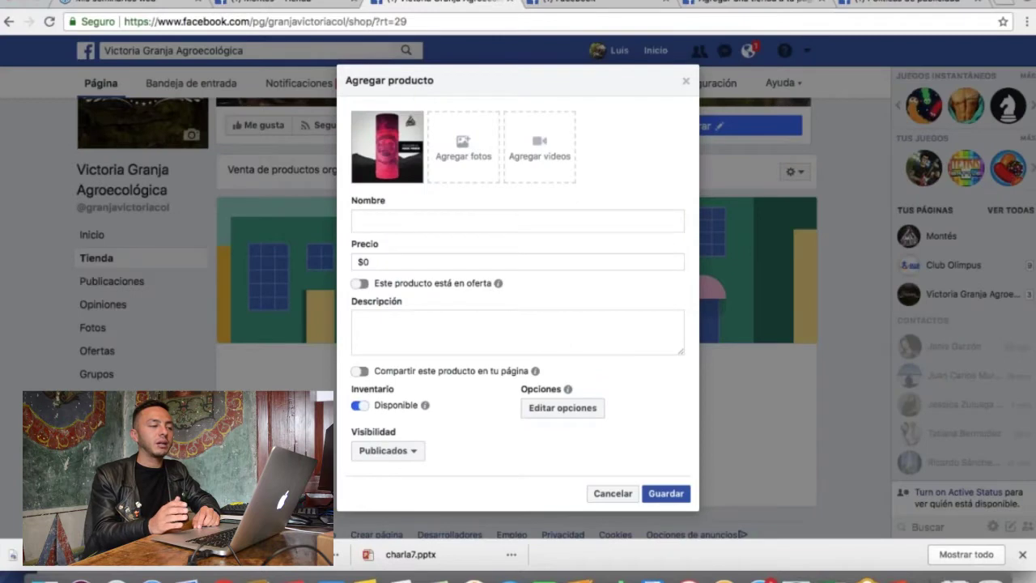
{"action": "mouse_move", "coordinate": [366, 134]}
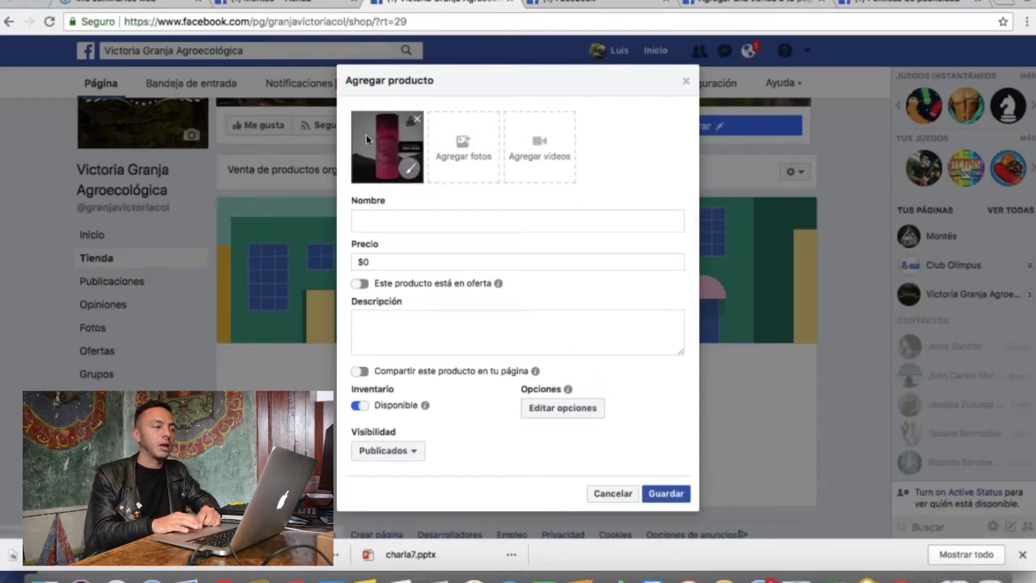
{"action": "left_click", "coordinate": [542, 153]}
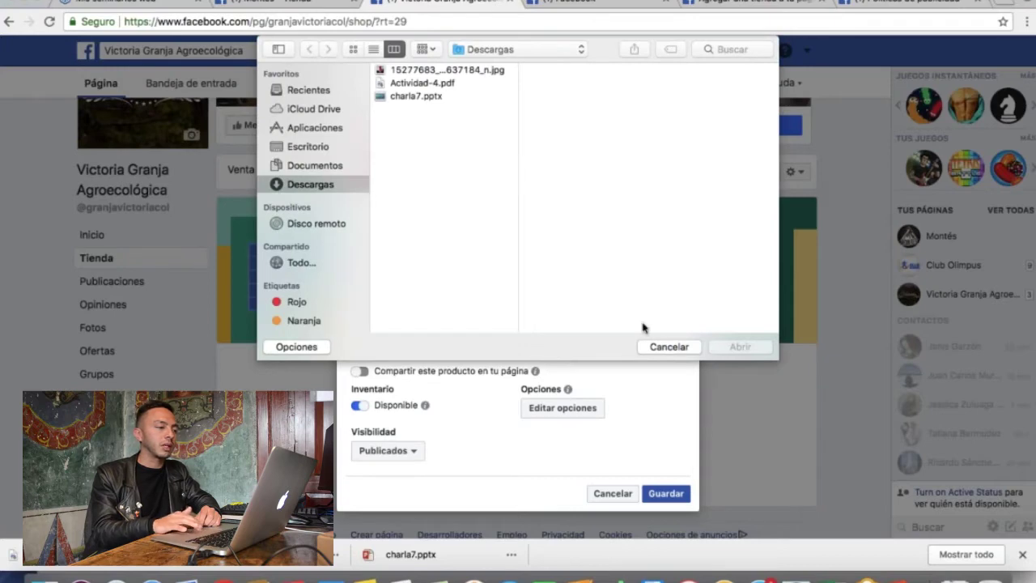
{"action": "left_click", "coordinate": [674, 346]}
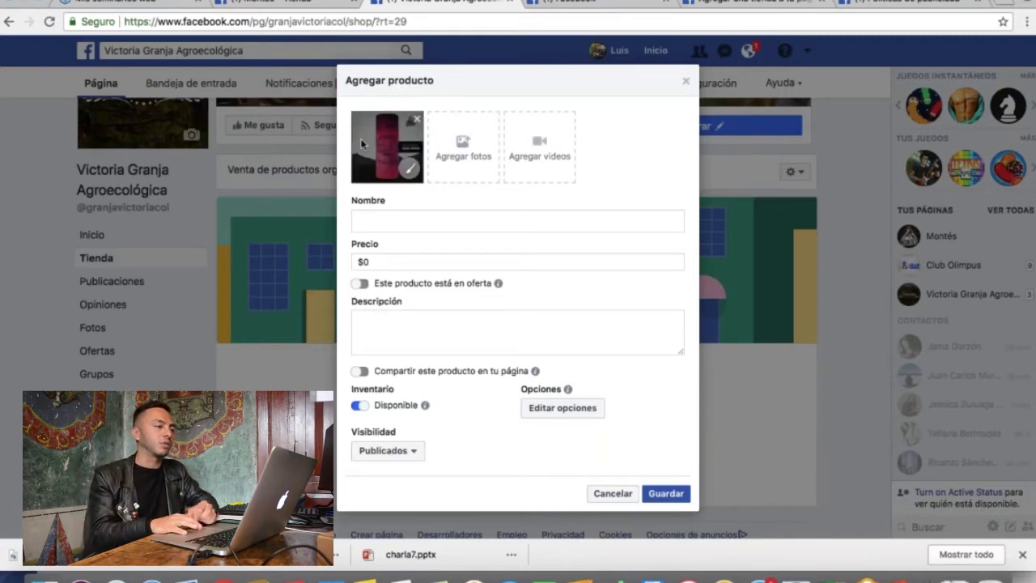
Name the product "Cuello Fucsia"
{"action": "left_click", "coordinate": [391, 220]}
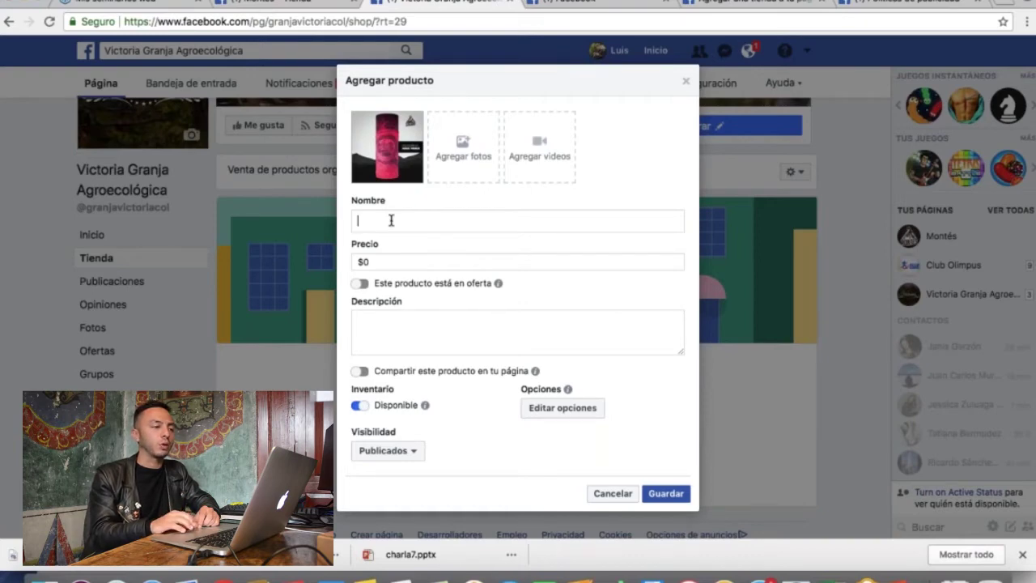
{"action": "type", "text": "Cuello P"}
{"action": "type", "text": "ucsia"}
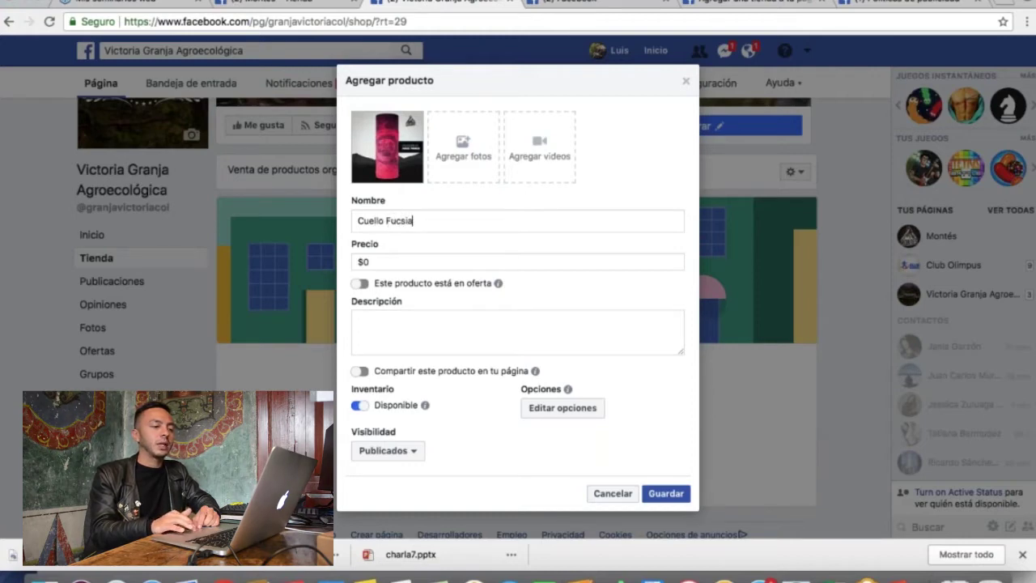
Set the regular price of the Cuello Fucsia product to $26000
{"action": "left_click", "coordinate": [376, 261]}
{"action": "key", "text": "BackSpace"}
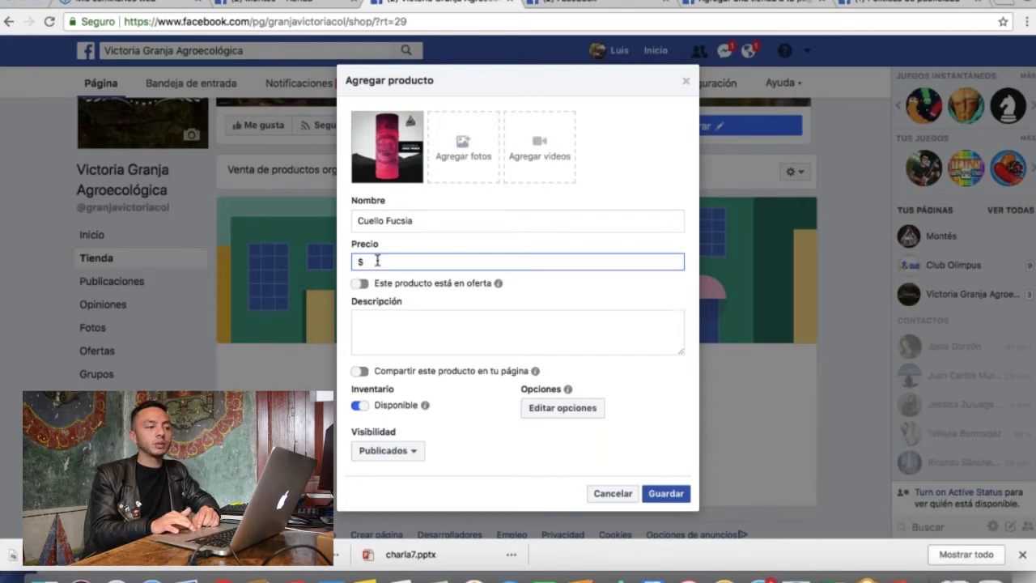
{"action": "type", "text": "26.000"}
{"action": "key", "text": "BackSpace"}
{"action": "key", "text": "BackSpace"}
{"action": "key", "text": "BackSpace"}
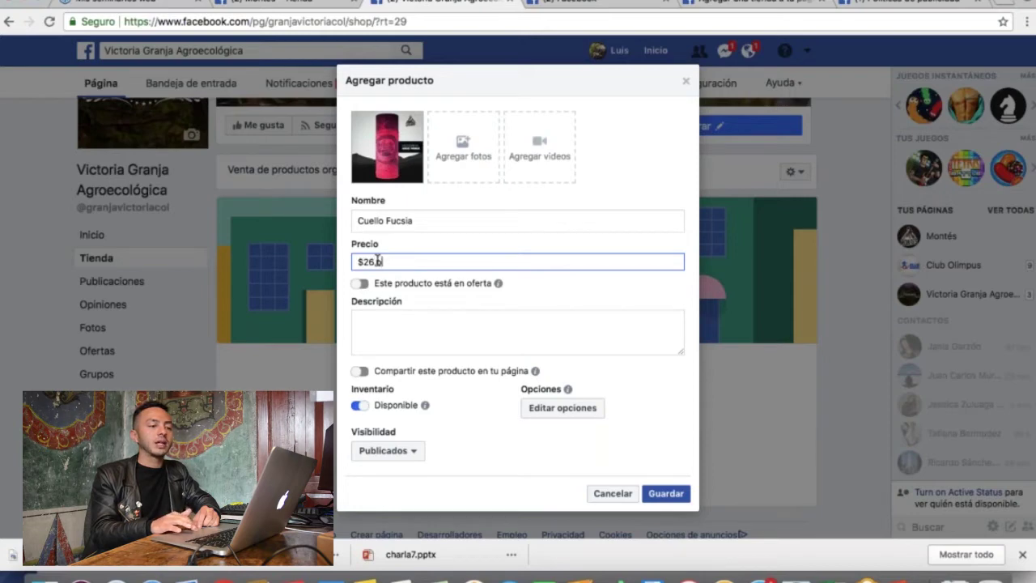
{"action": "type", "text": "000"}
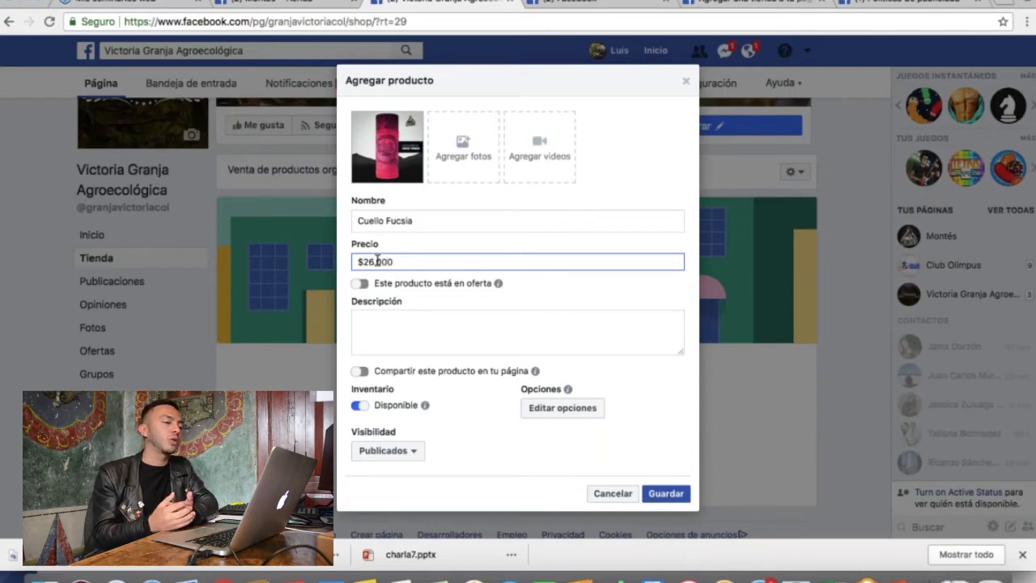
Mark the product as being on offer and set its offer price to $18000
{"action": "left_click", "coordinate": [523, 286]}
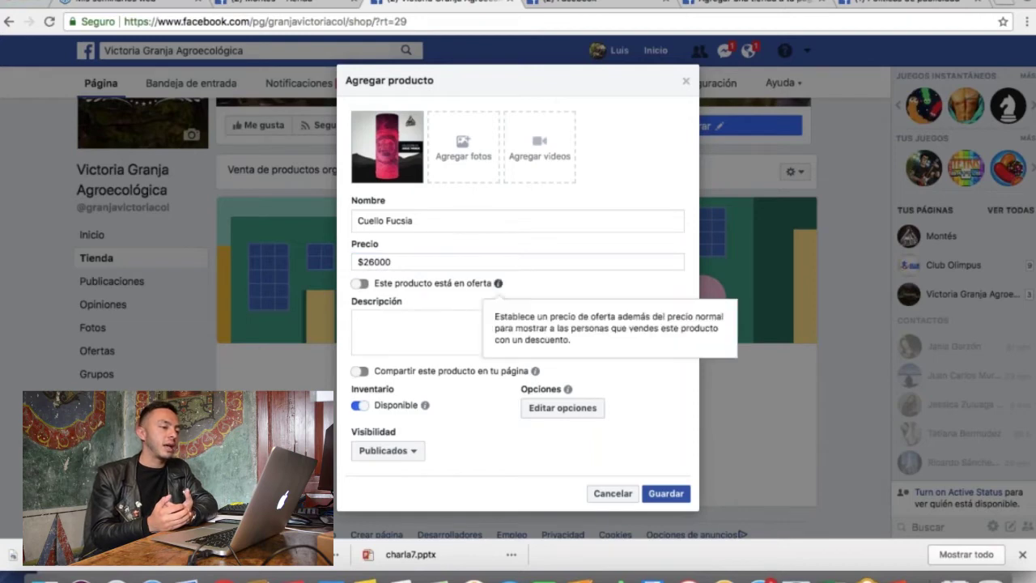
{"action": "left_click", "coordinate": [360, 284]}
{"action": "left_click", "coordinate": [378, 299]}
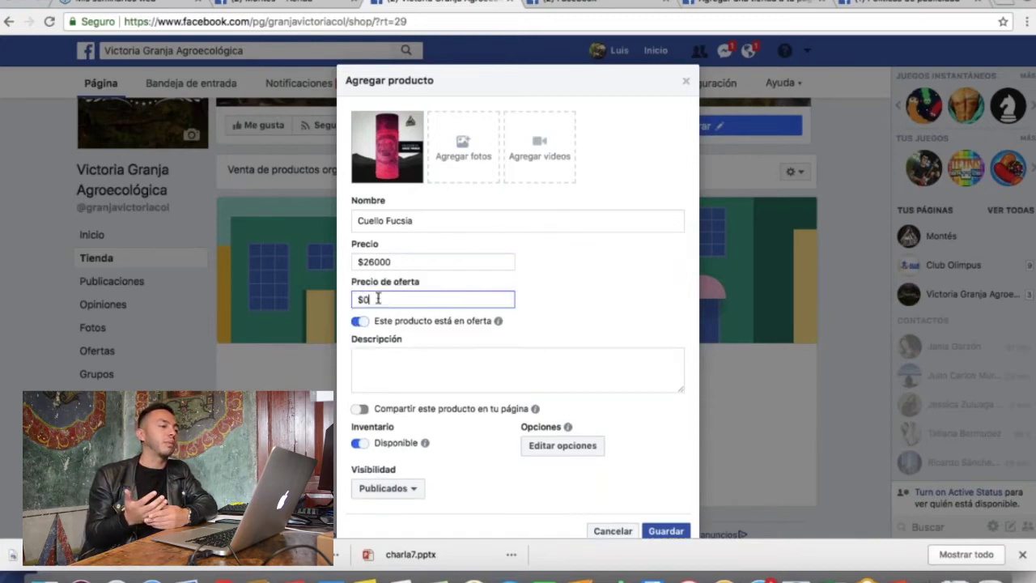
{"action": "key", "text": "BackSpace"}
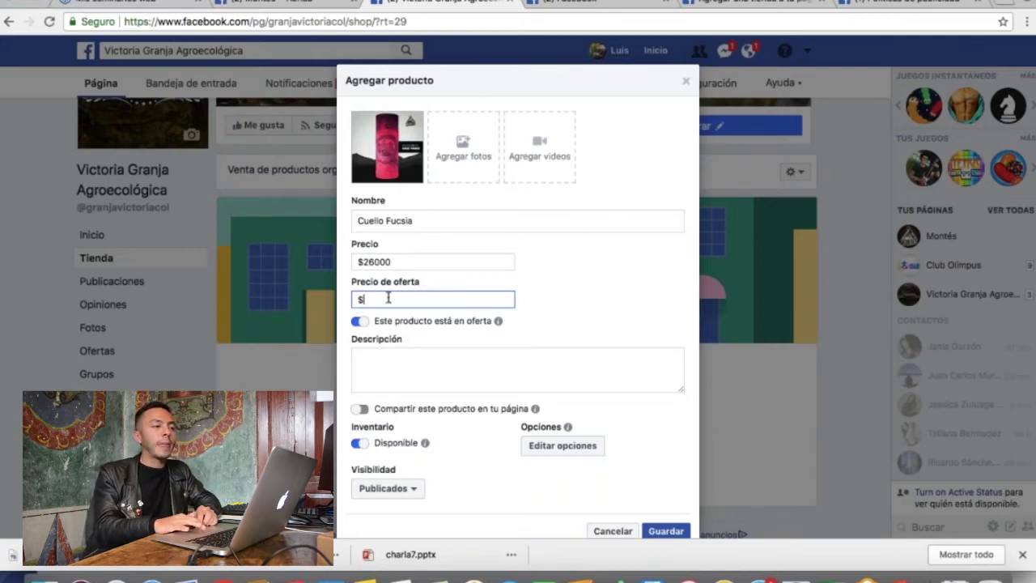
{"action": "type", "text": "18."}
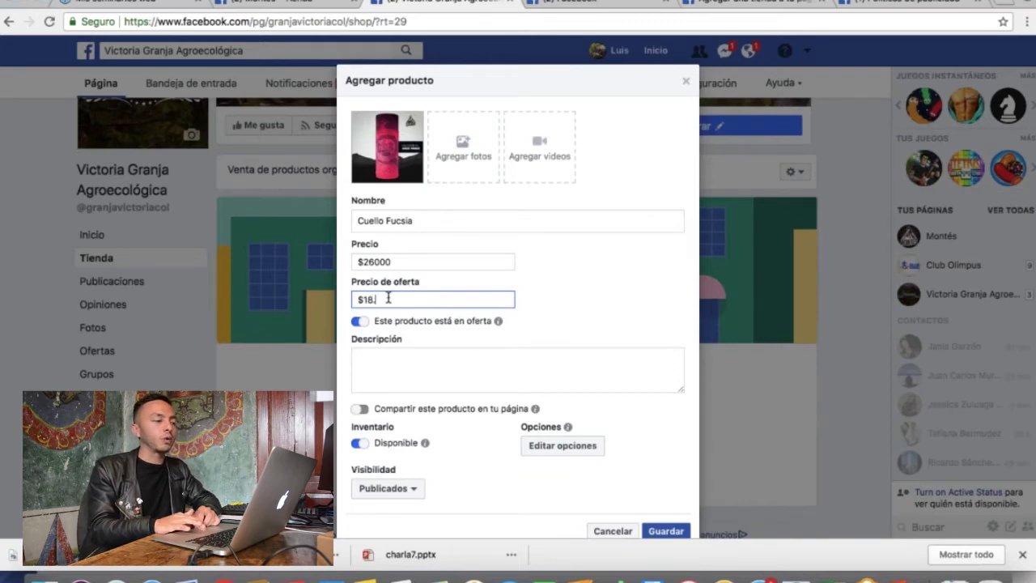
{"action": "type", "text": "000"}
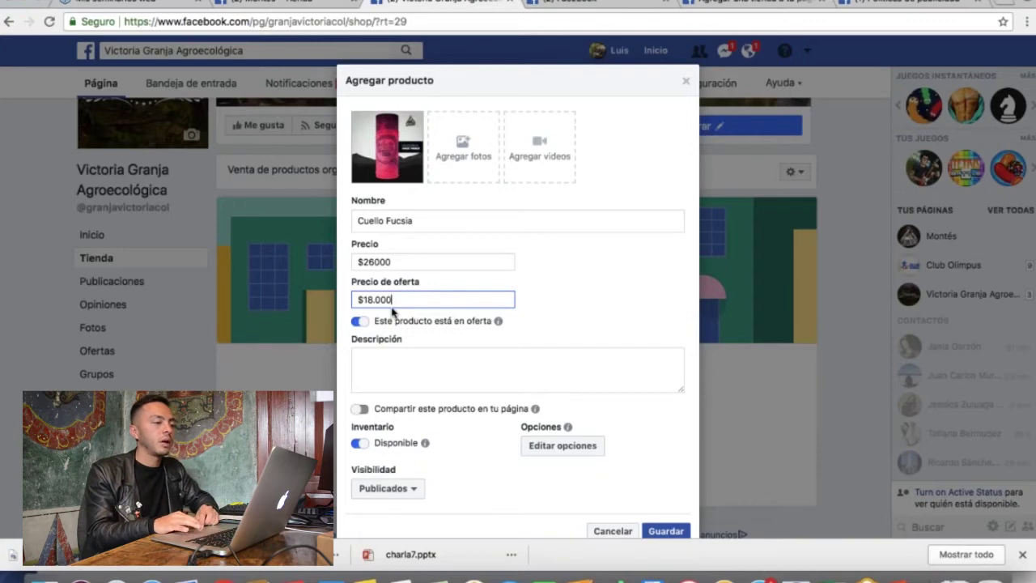
Enter "Cuello multifuncional para acvidades al aire libre" as the product description
{"action": "left_click", "coordinate": [405, 359]}
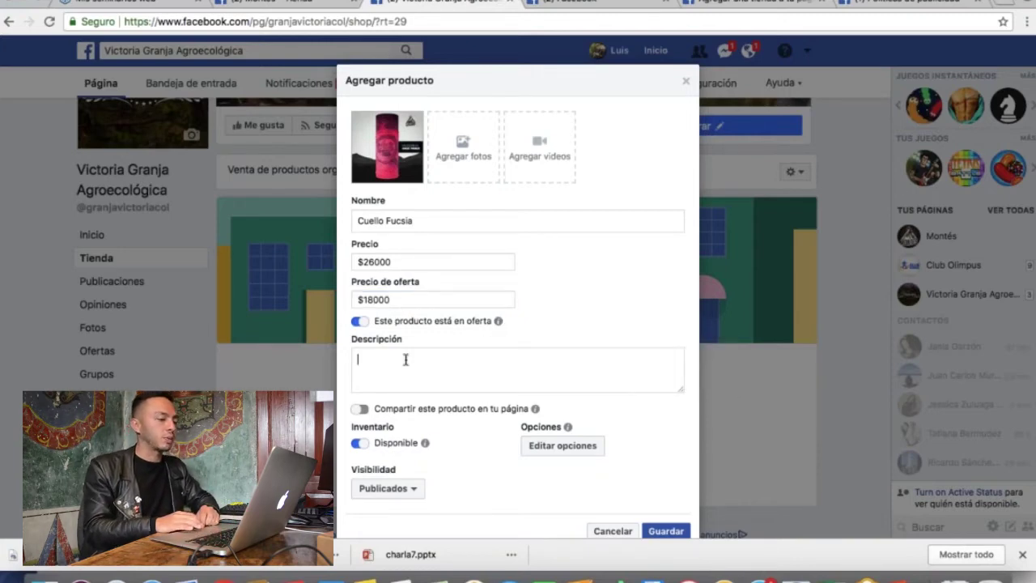
{"action": "type", "text": "Cuell"}
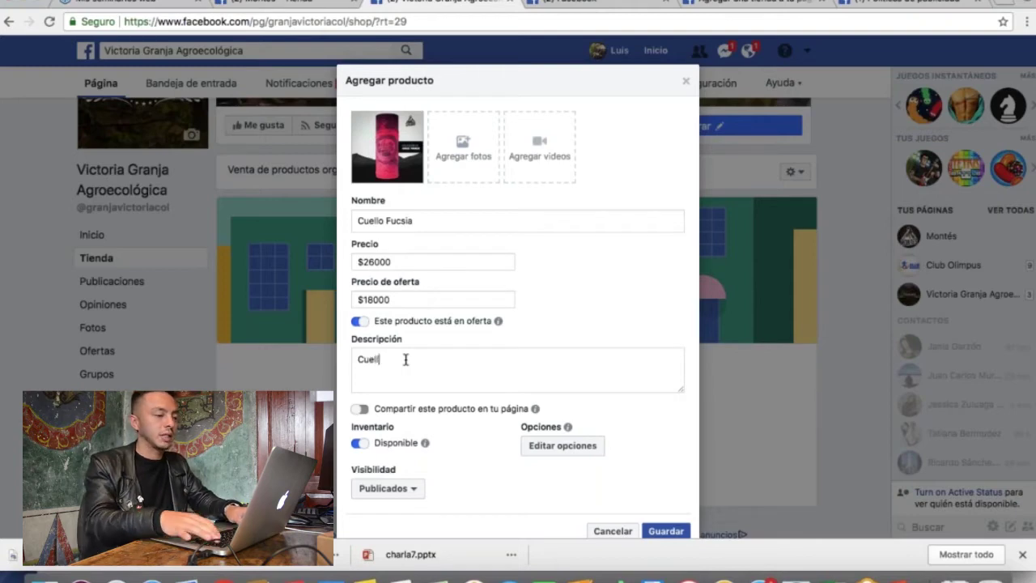
{"action": "type", "text": "o multifu"}
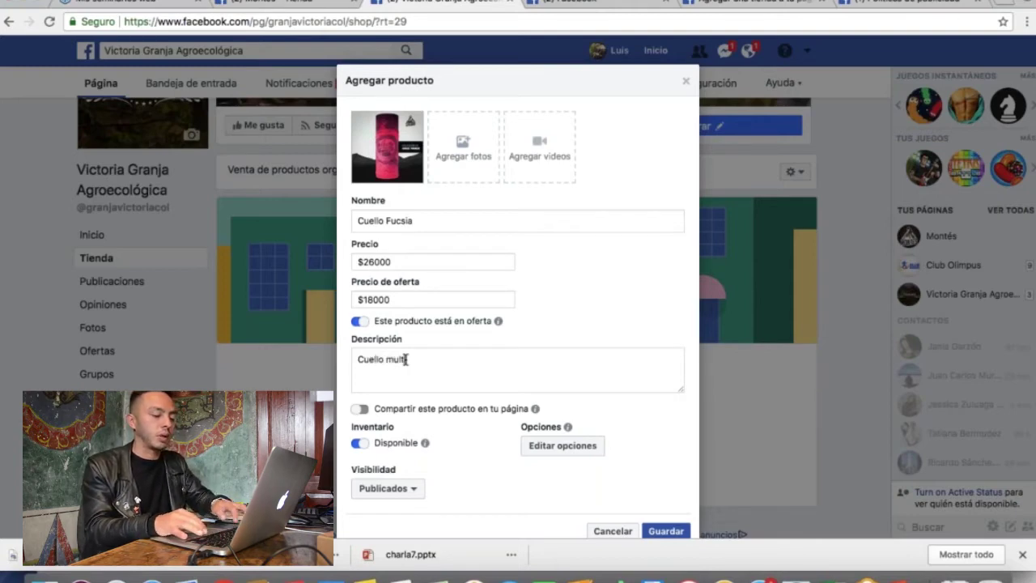
{"action": "type", "text": "ncional "}
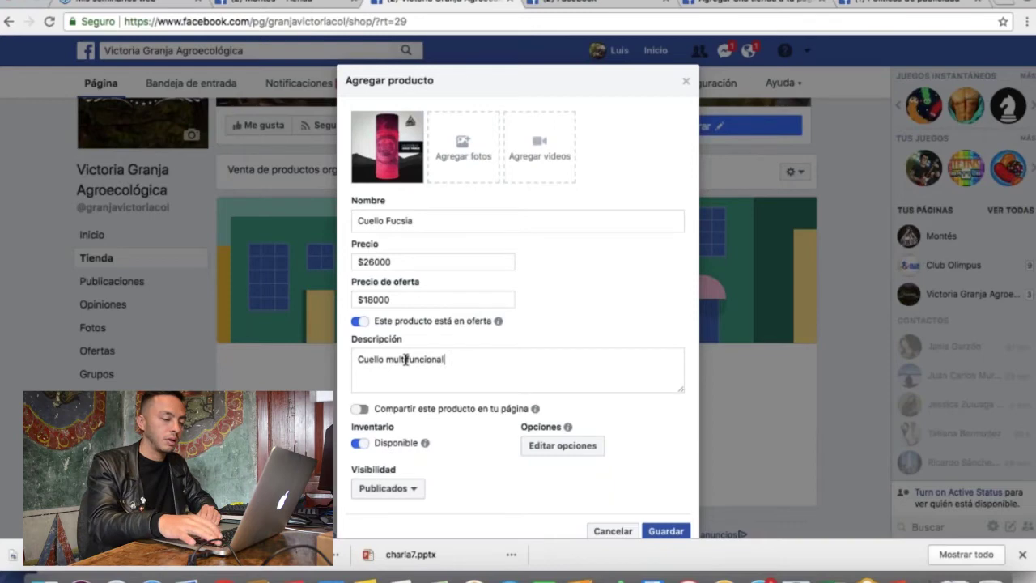
{"action": "type", "text": "par a"}
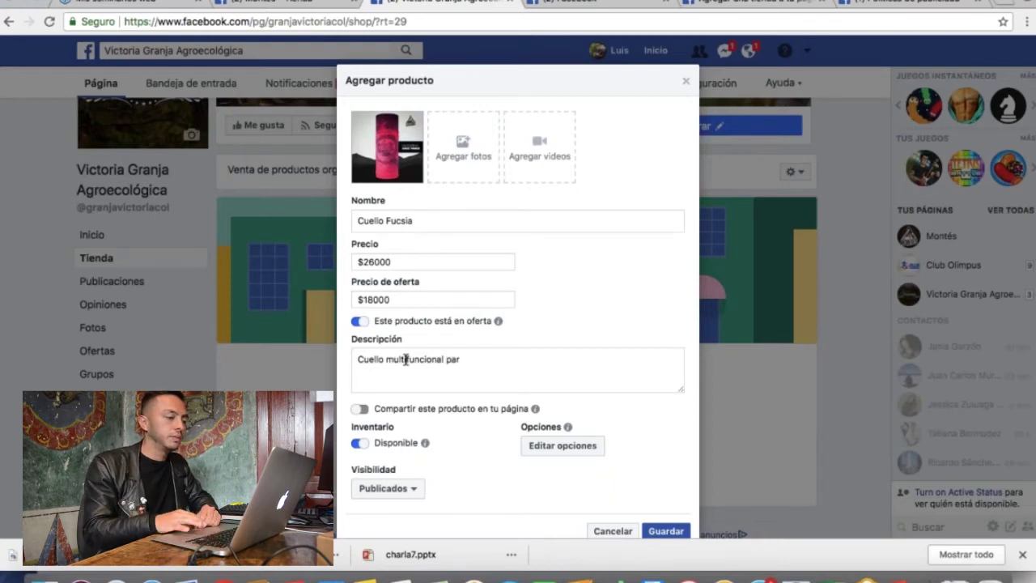
{"action": "key", "text": "BackSpace"}
{"action": "key", "text": "BackSpace"}
{"action": "type", "text": "a acvi"}
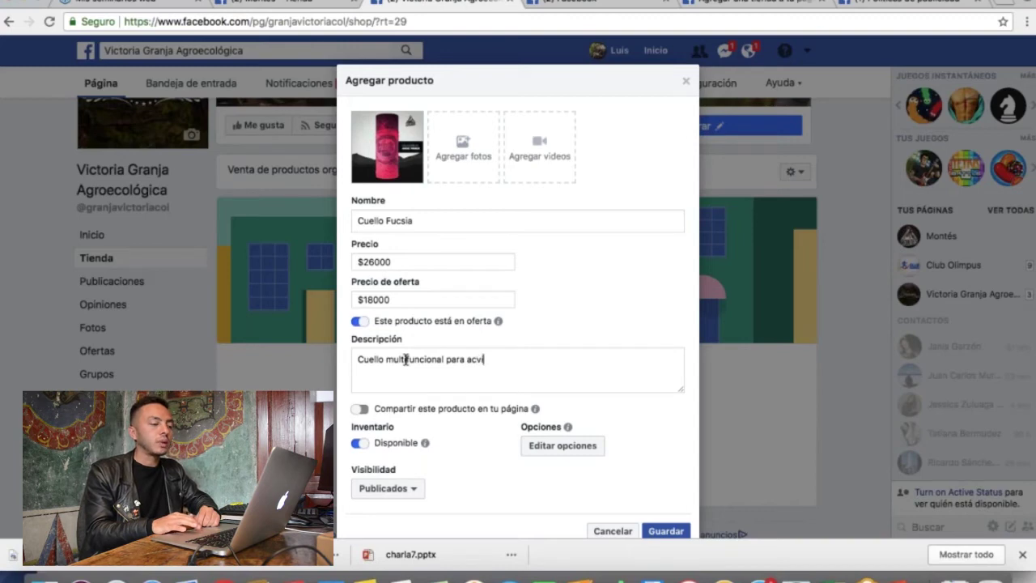
{"action": "type", "text": "dades al aire libre"}
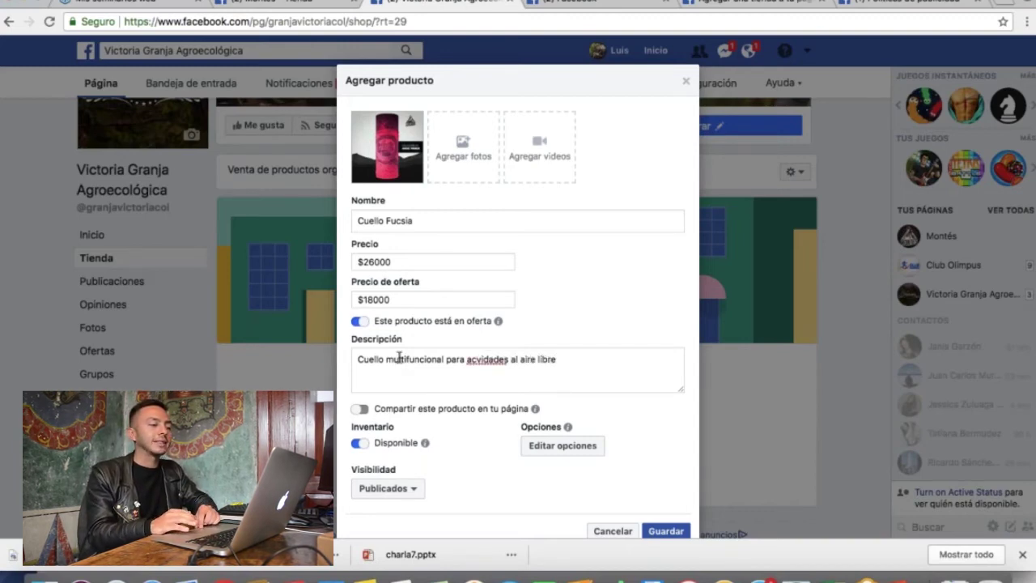
Replace the misspelled word in the description with "actividades" and end the sentence with a period
{"action": "right_click", "coordinate": [489, 359]}
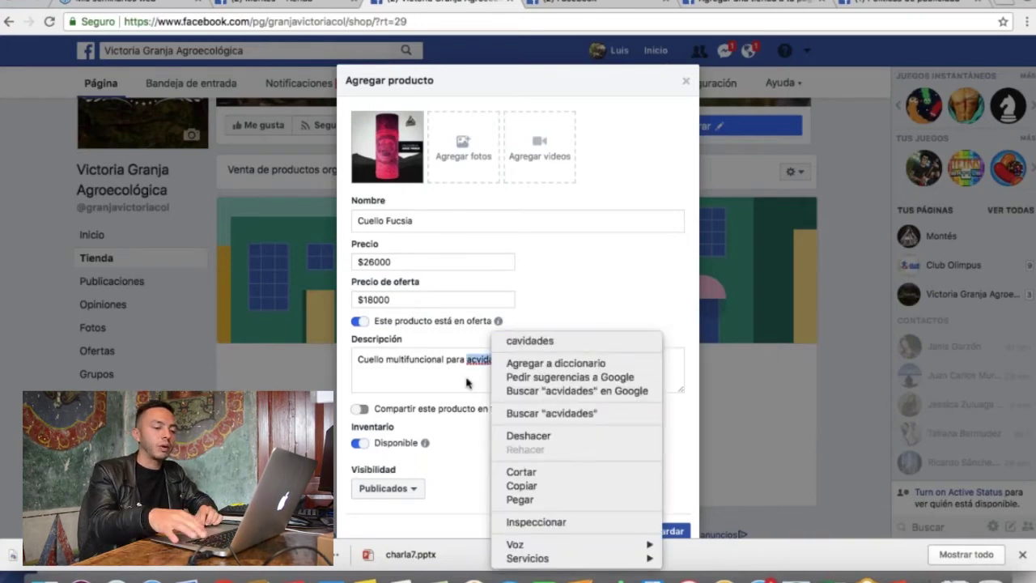
{"action": "key", "text": "Escape"}
{"action": "key", "text": "BackSpace"}
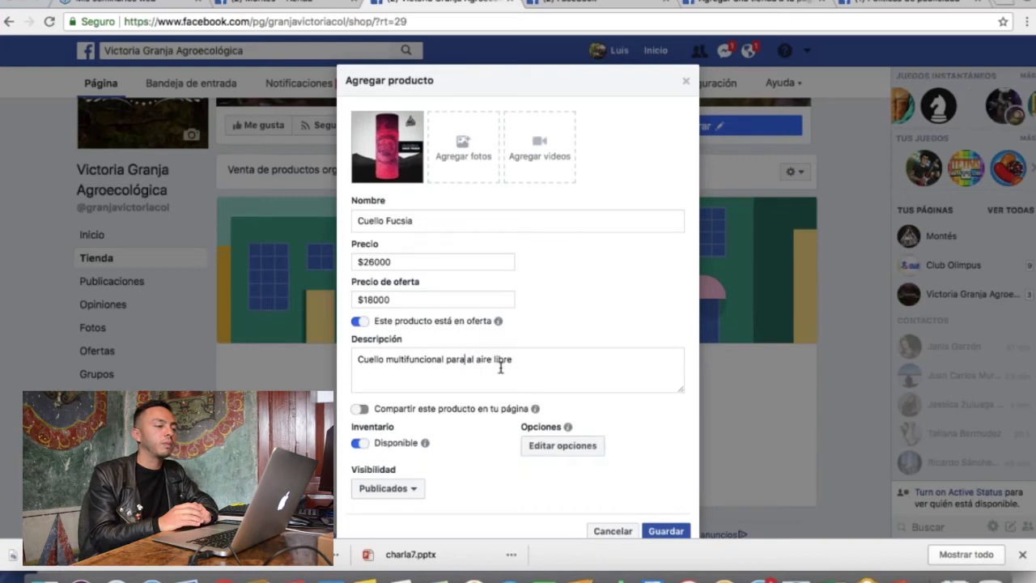
{"action": "type", "text": "activida"}
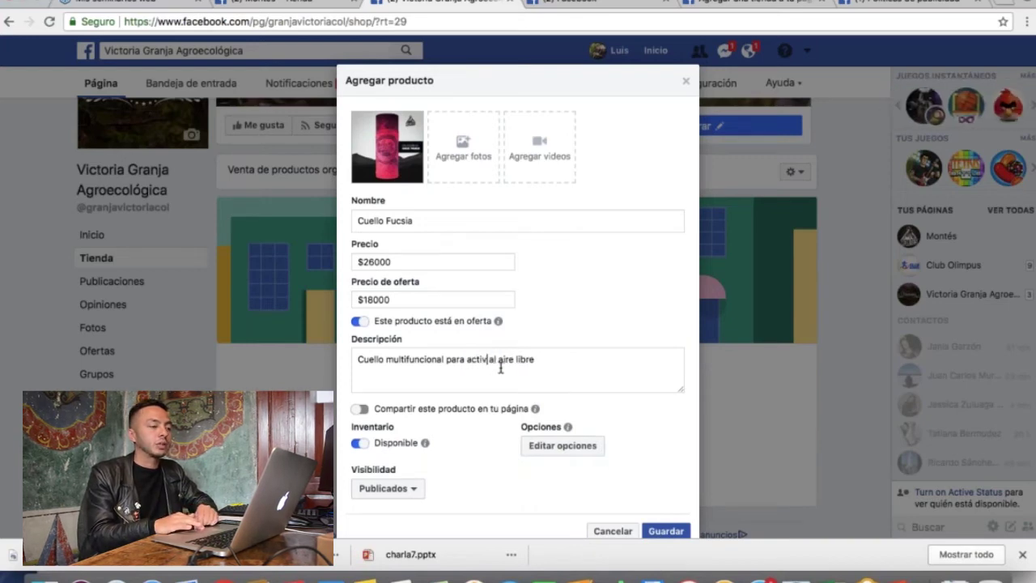
{"action": "type", "text": "des"}
{"action": "left_click", "coordinate": [583, 364]}
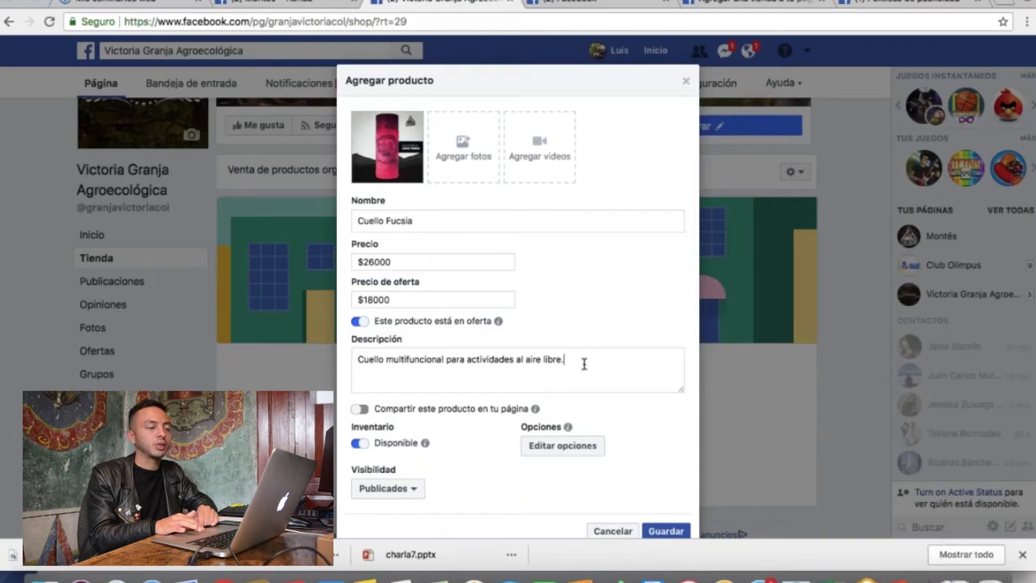
{"action": "type", "text": "."}
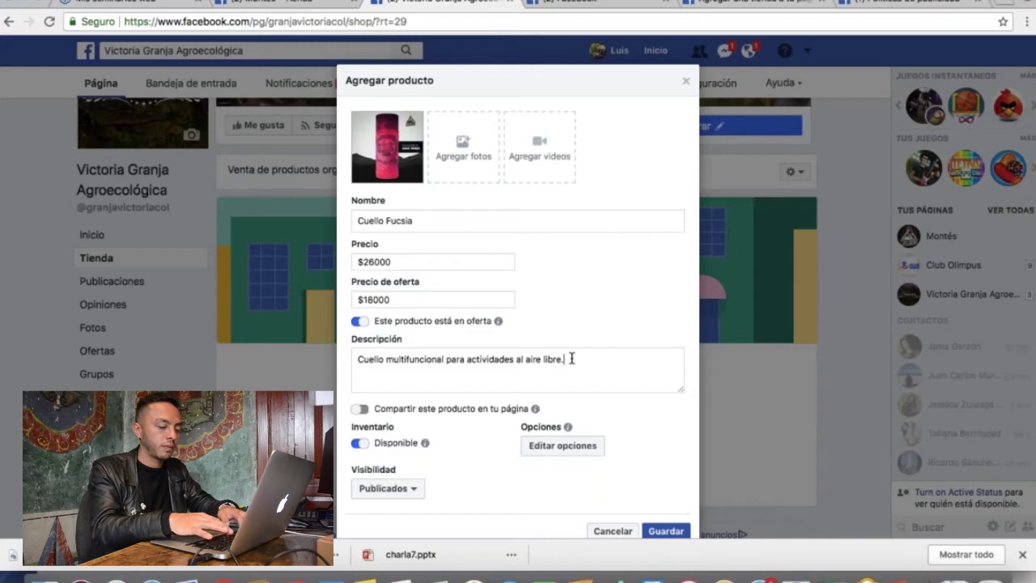
Turn on sharing of the product on the page
{"action": "scroll", "coordinate": [571, 358], "scroll_direction": "down", "scroll_amount": 1}
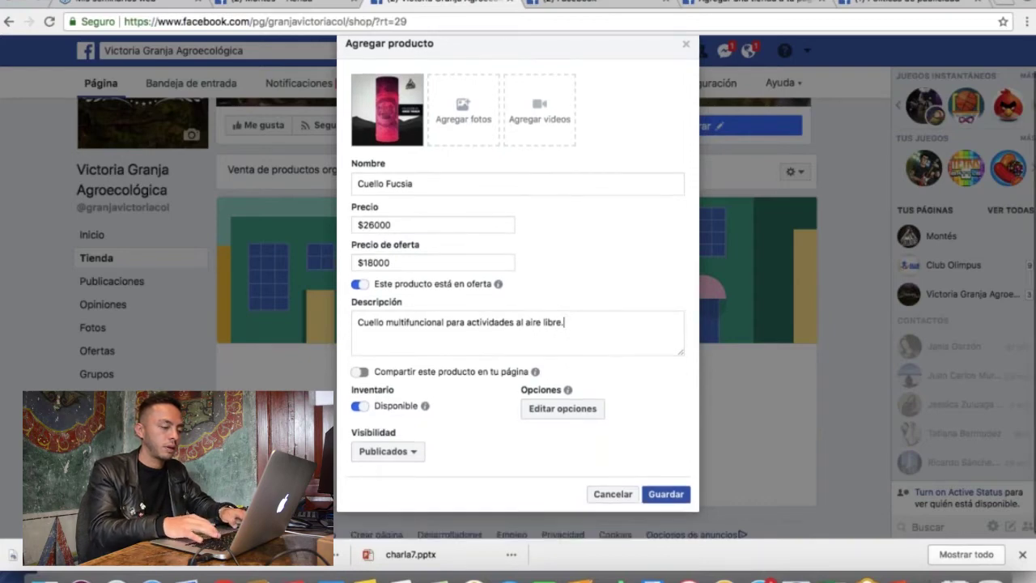
{"action": "left_click", "coordinate": [360, 372]}
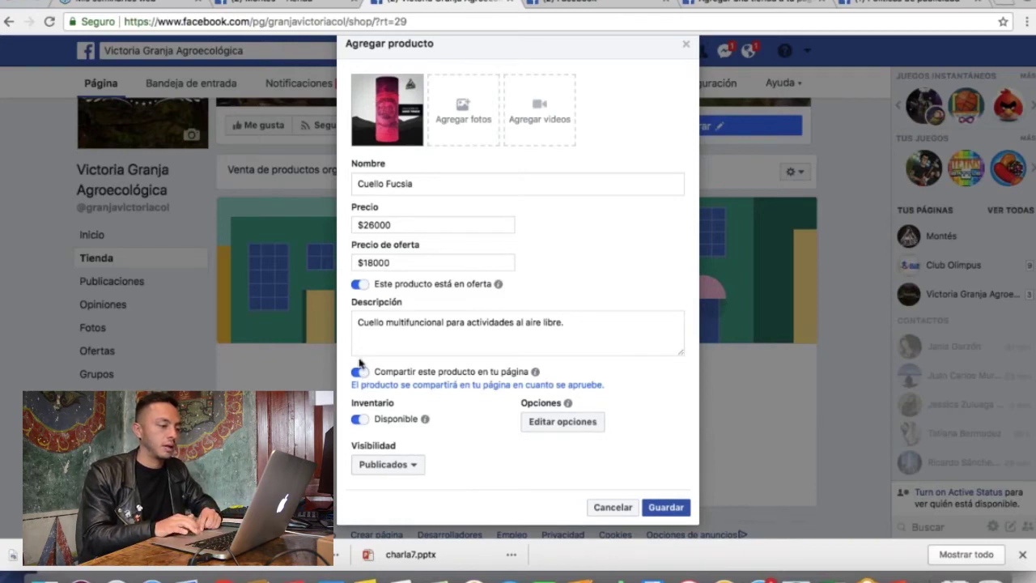
Switch the product's inventory status to Agotado and back to Disponible twice
{"action": "left_click", "coordinate": [358, 419]}
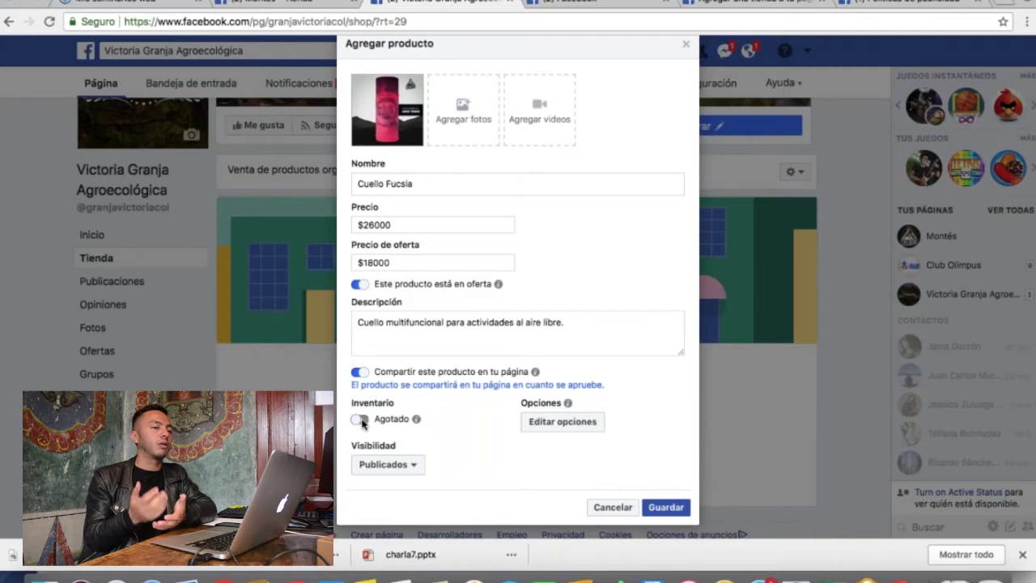
{"action": "left_click", "coordinate": [358, 420]}
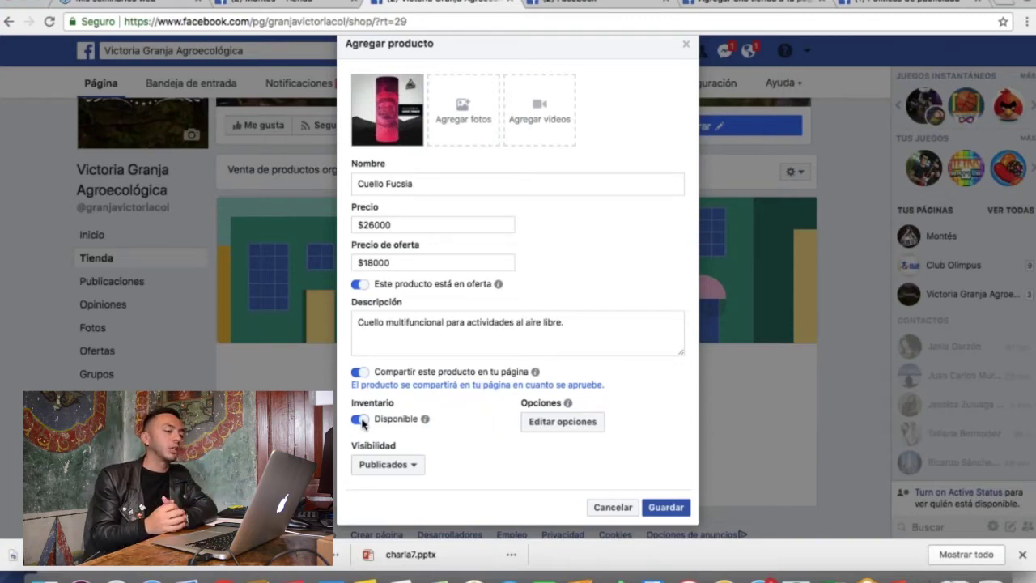
{"action": "left_click", "coordinate": [360, 419]}
{"action": "left_click", "coordinate": [359, 419]}
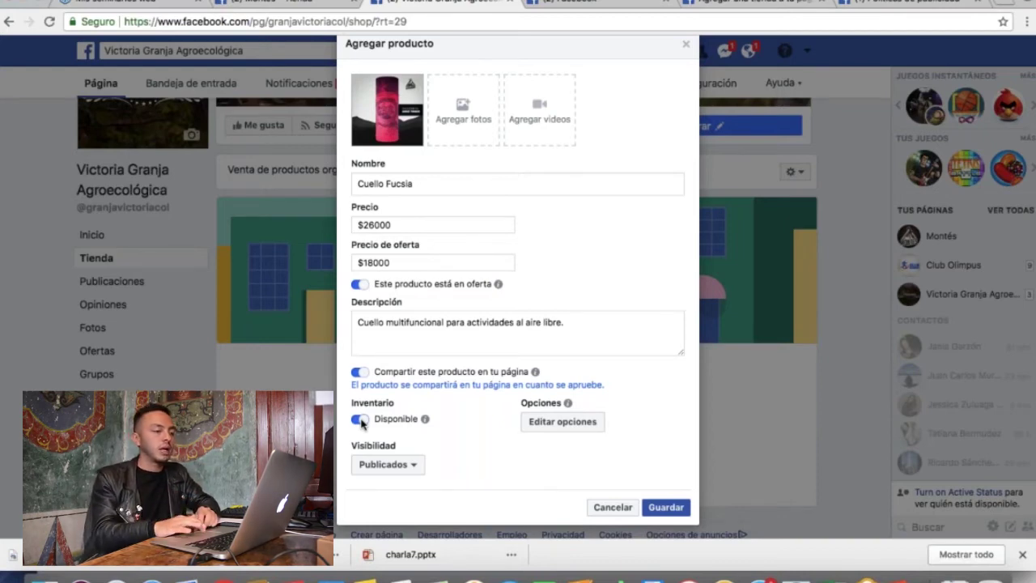
Add a Color option with the value Rojo to the product and mark that variant as Disponible
{"action": "mouse_move", "coordinate": [567, 402]}
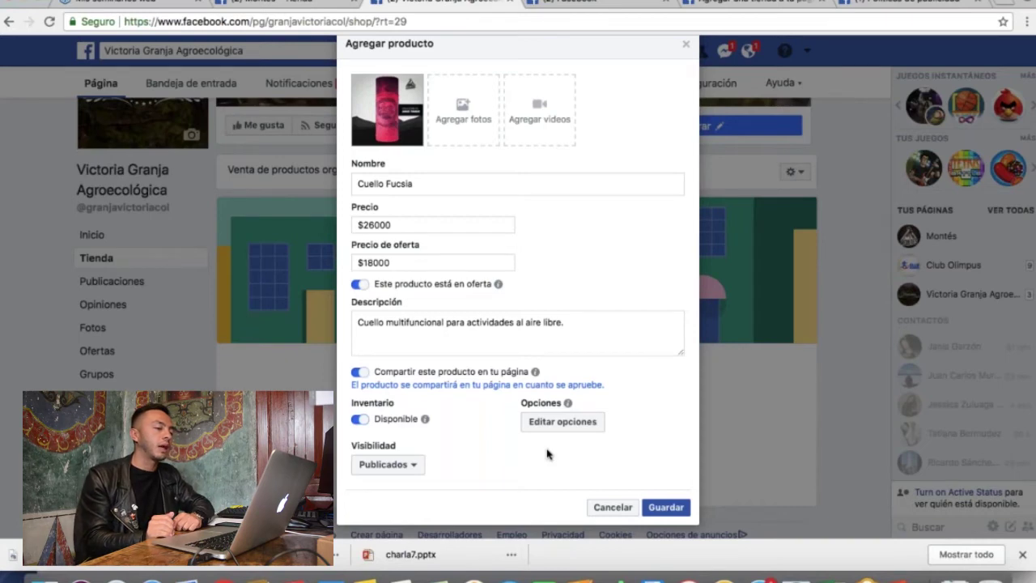
{"action": "mouse_move", "coordinate": [554, 428]}
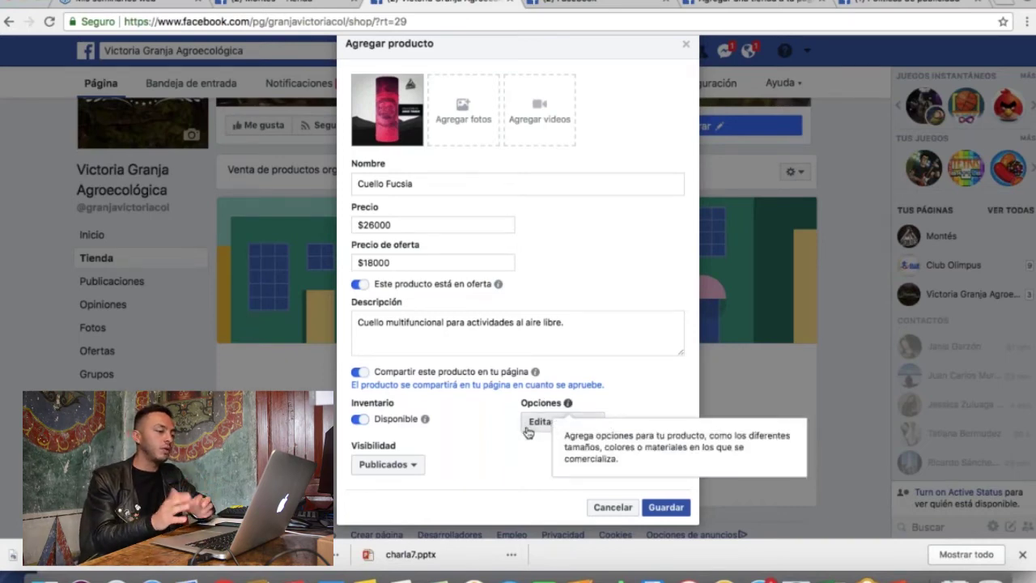
{"action": "left_click", "coordinate": [554, 425]}
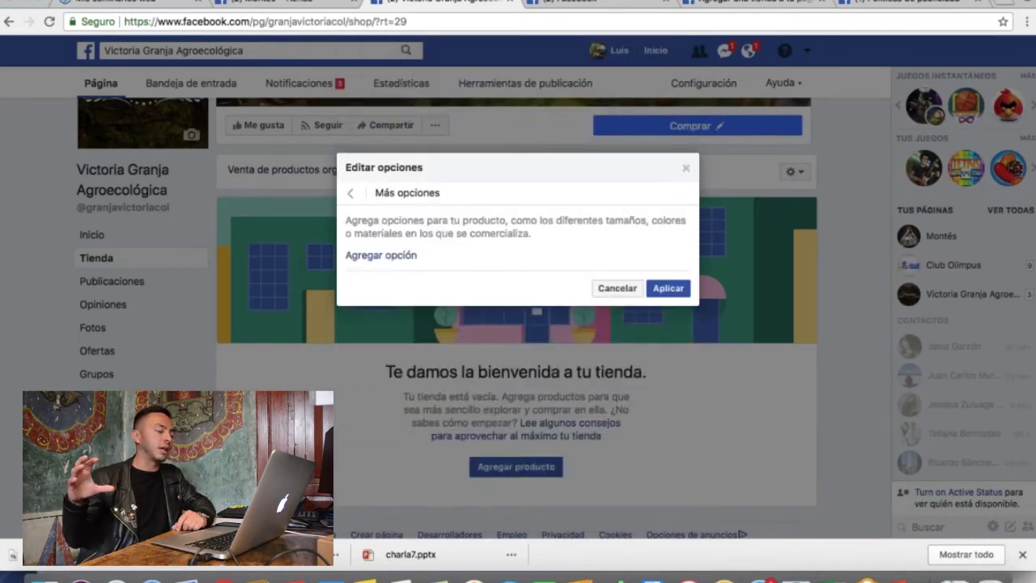
{"action": "left_click", "coordinate": [386, 256]}
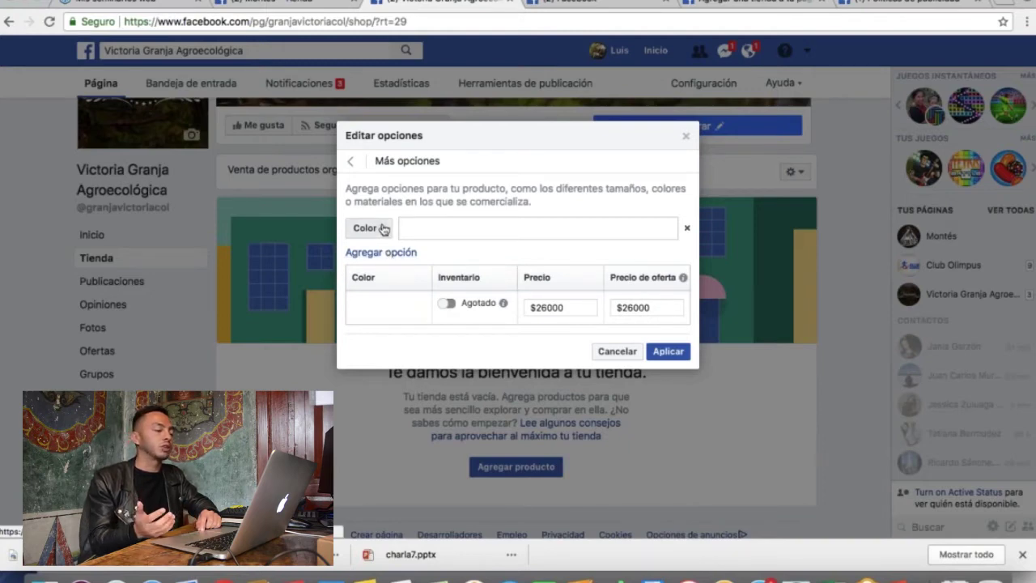
{"action": "left_click", "coordinate": [384, 230]}
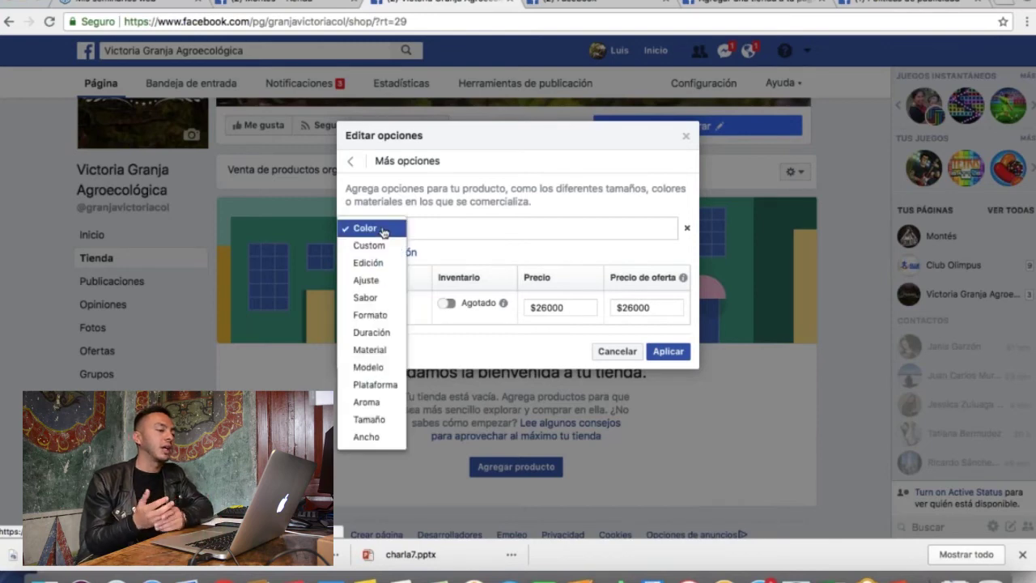
{"action": "left_click", "coordinate": [428, 227]}
{"action": "type", "text": "Rojo"}
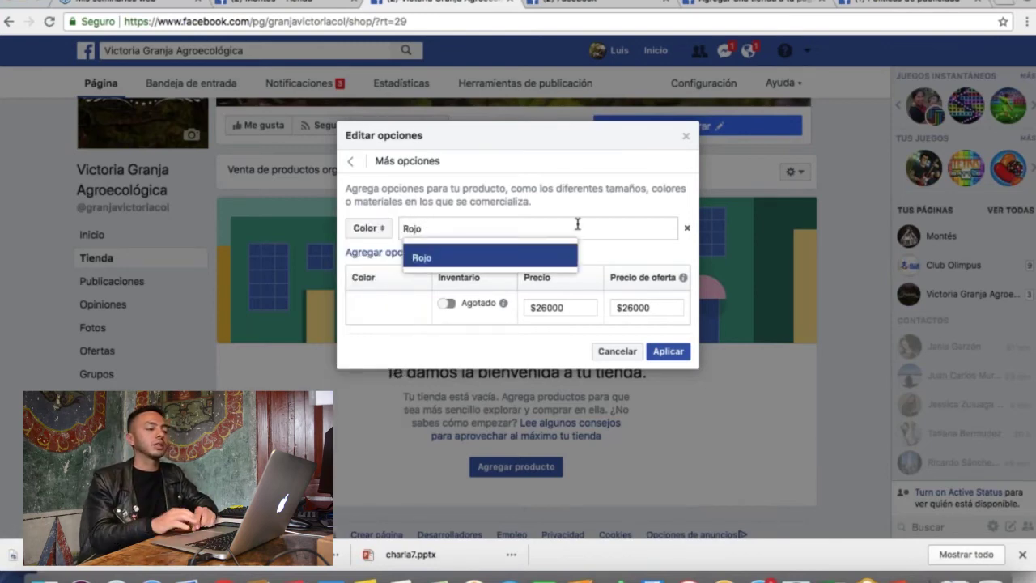
{"action": "key", "text": "Return"}
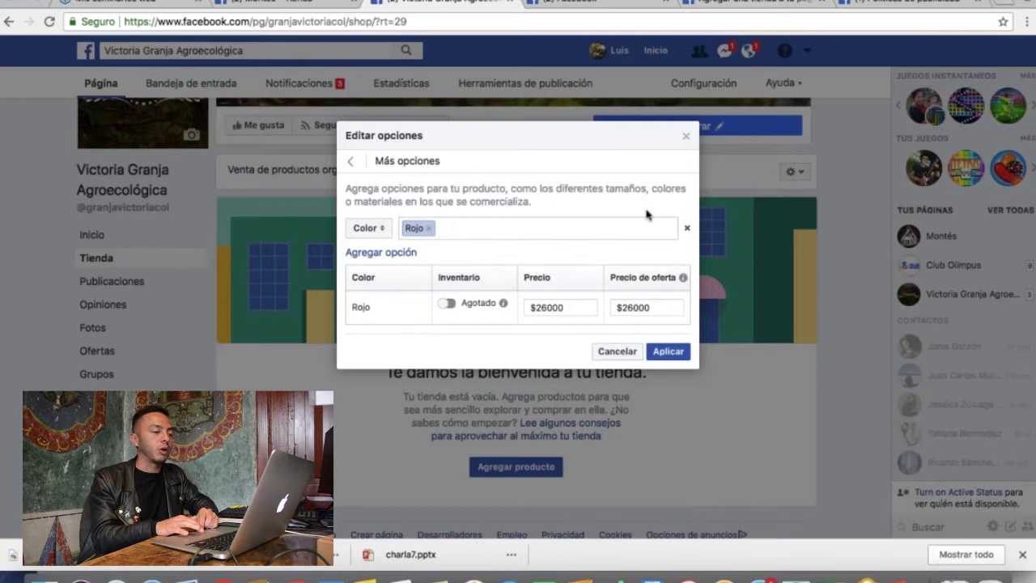
{"action": "left_click", "coordinate": [452, 305]}
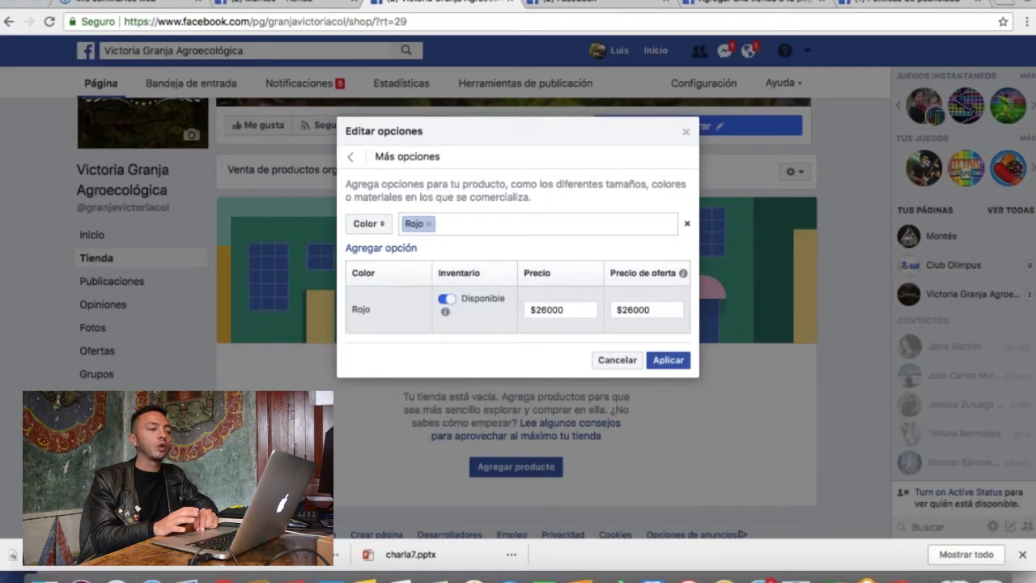
{"action": "left_click_drag", "start_coordinate": [567, 310], "coordinate": [538, 312]}
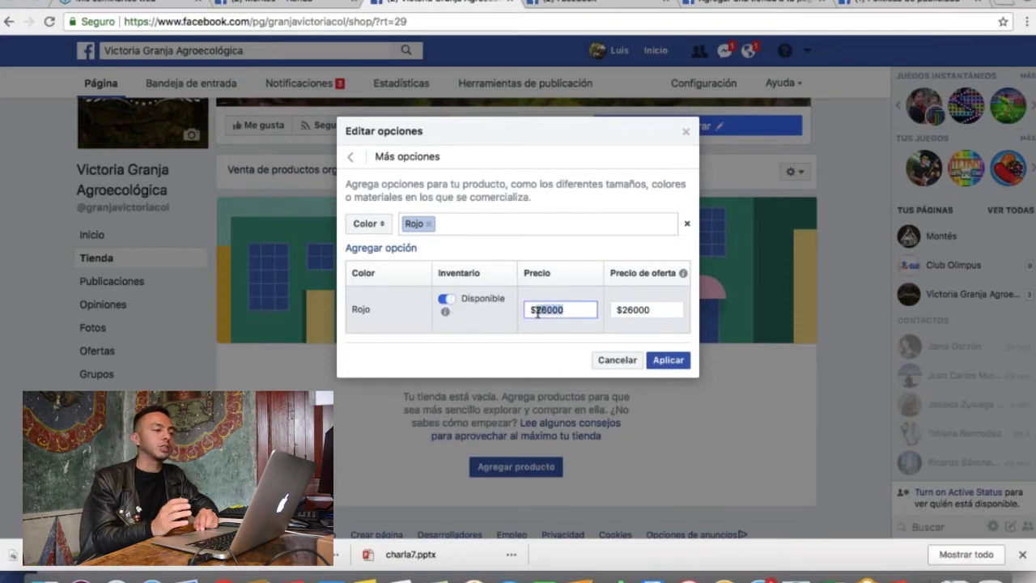
Change the option type to Custom, remove the Rojo value and discard the option edits
{"action": "left_click", "coordinate": [381, 233]}
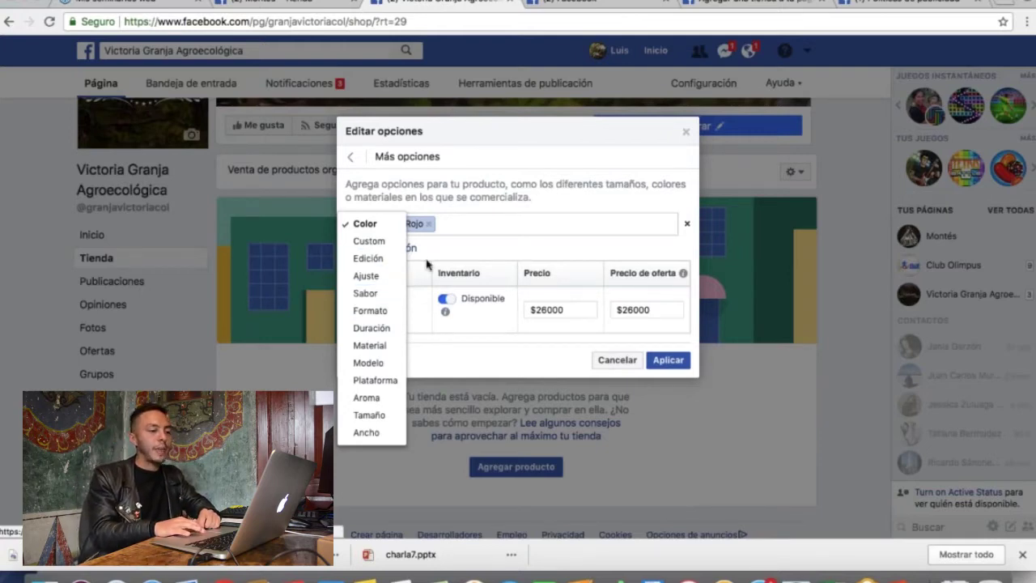
{"action": "left_click", "coordinate": [370, 241]}
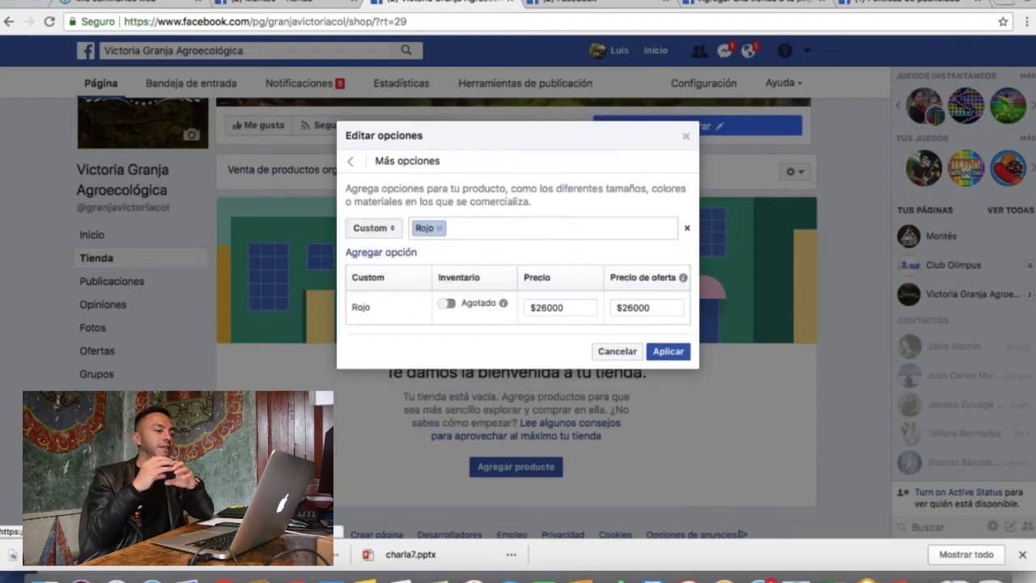
{"action": "key", "text": "BackSpace"}
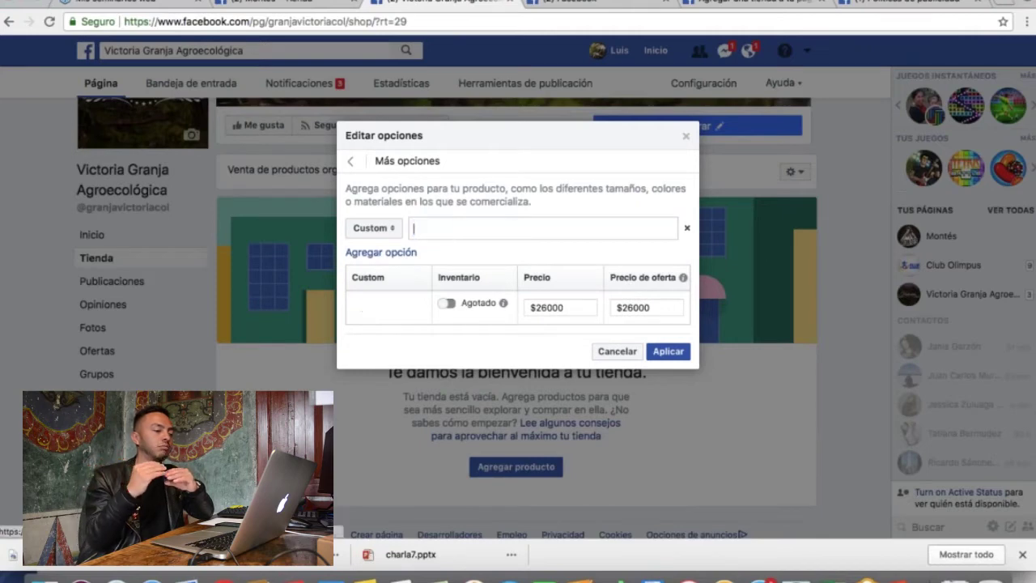
{"action": "left_click", "coordinate": [385, 230]}
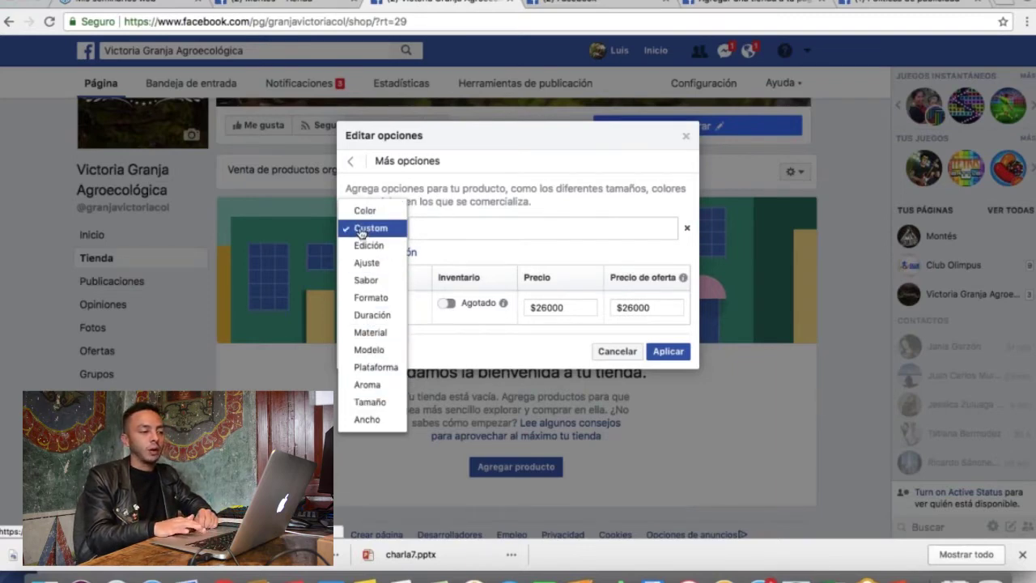
{"action": "left_click", "coordinate": [426, 225]}
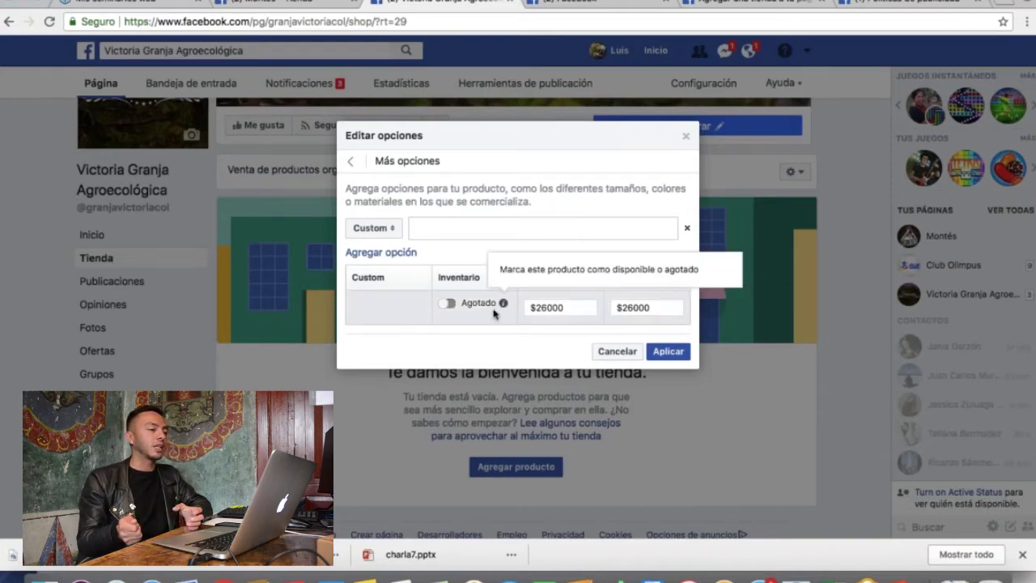
{"action": "left_click", "coordinate": [618, 353]}
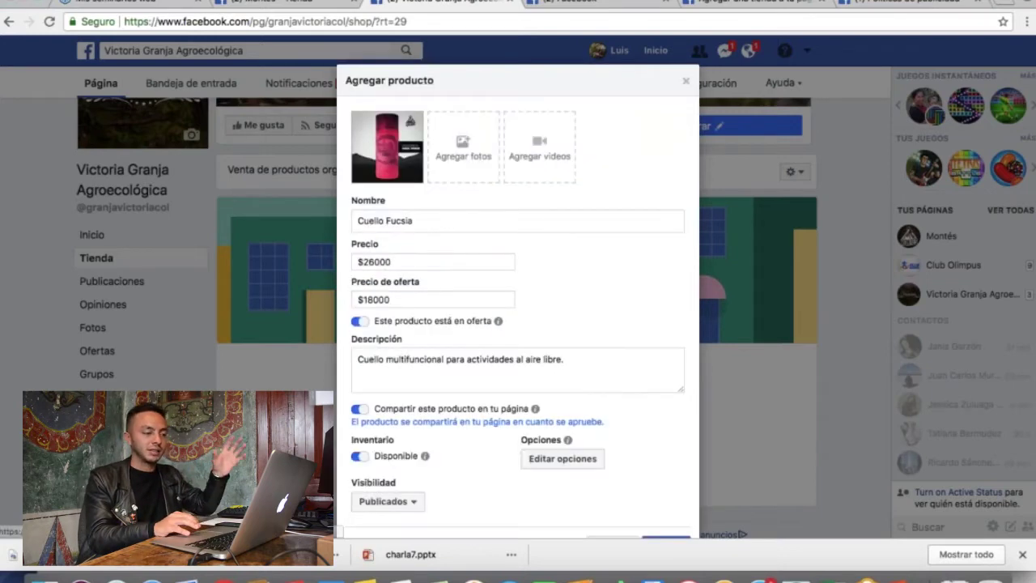
Keep the product's visibility as Publicados, save the product and accept the notice
{"action": "scroll", "coordinate": [620, 357], "scroll_direction": "down", "scroll_amount": 2}
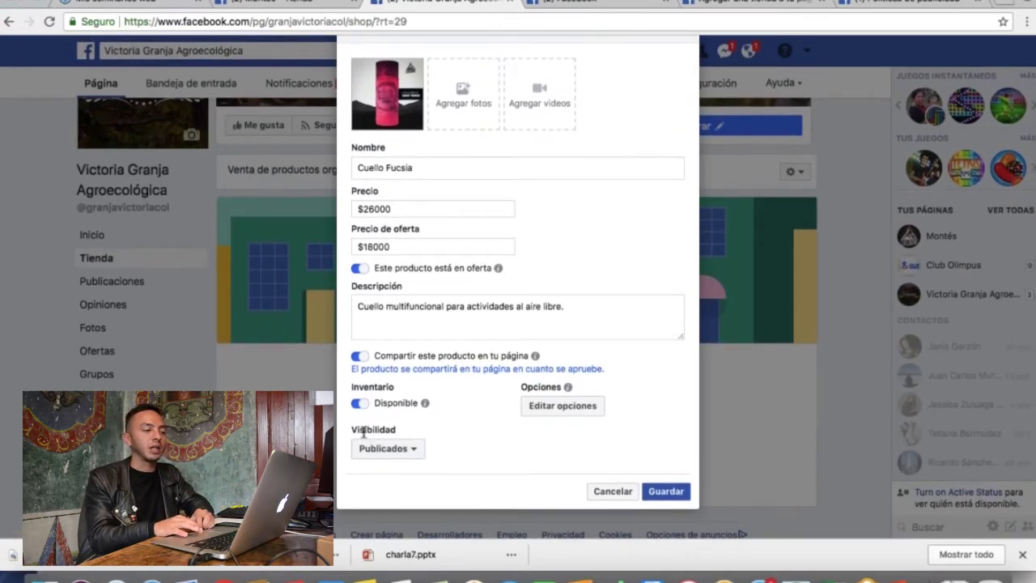
{"action": "left_click", "coordinate": [416, 448]}
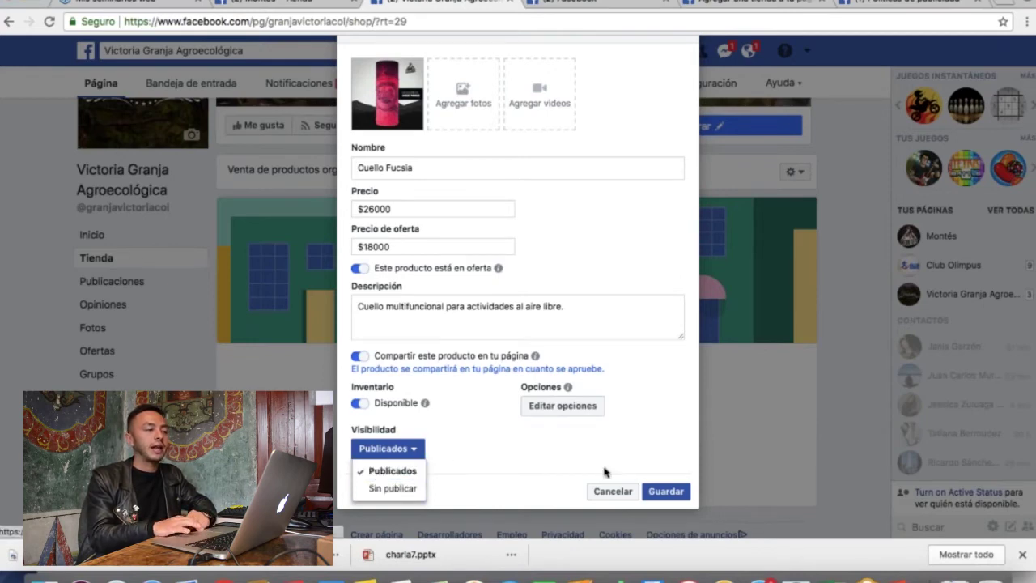
{"action": "left_click", "coordinate": [665, 492]}
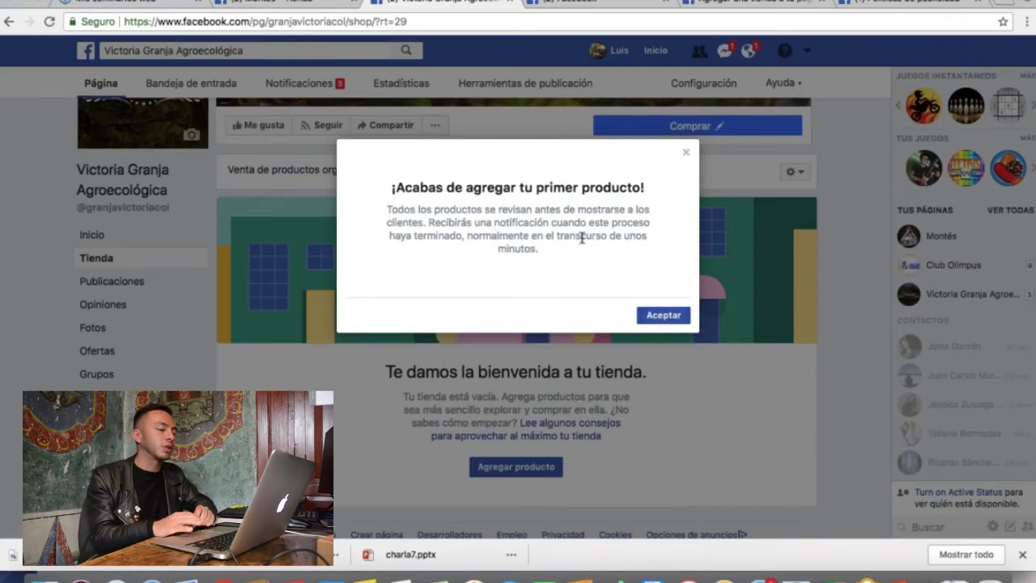
{"action": "left_click", "coordinate": [664, 315]}
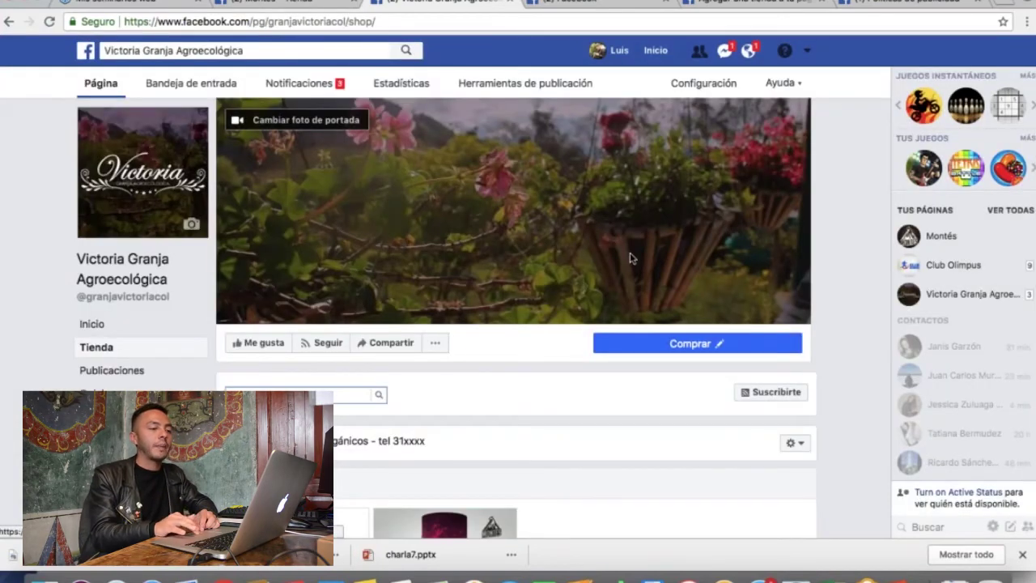
Examine the shop's product list, the blank form for adding another product and the section for adding collections
{"action": "scroll", "coordinate": [630, 255], "scroll_direction": "down", "scroll_amount": 5}
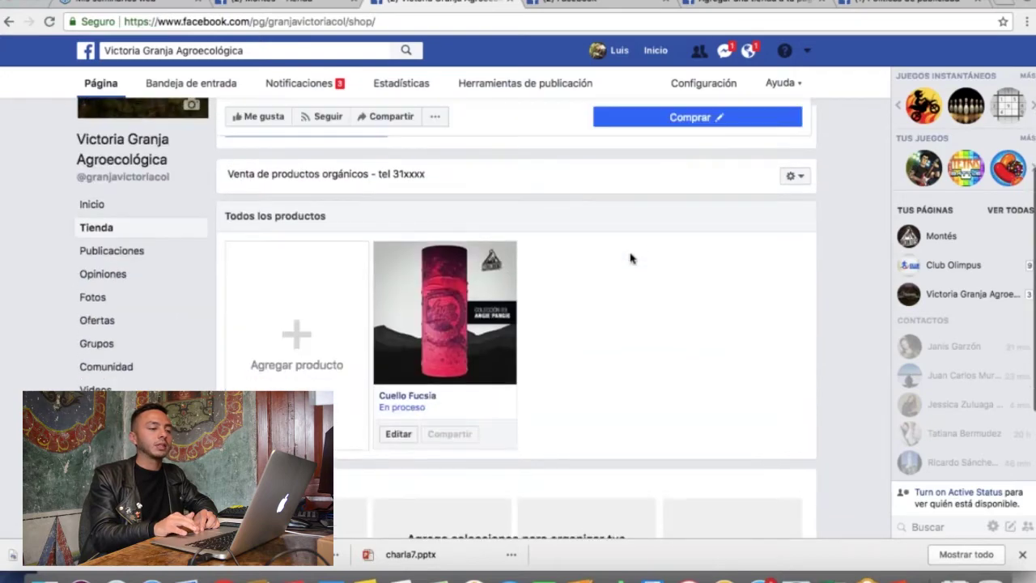
{"action": "scroll", "coordinate": [629, 258], "scroll_direction": "down", "scroll_amount": 2}
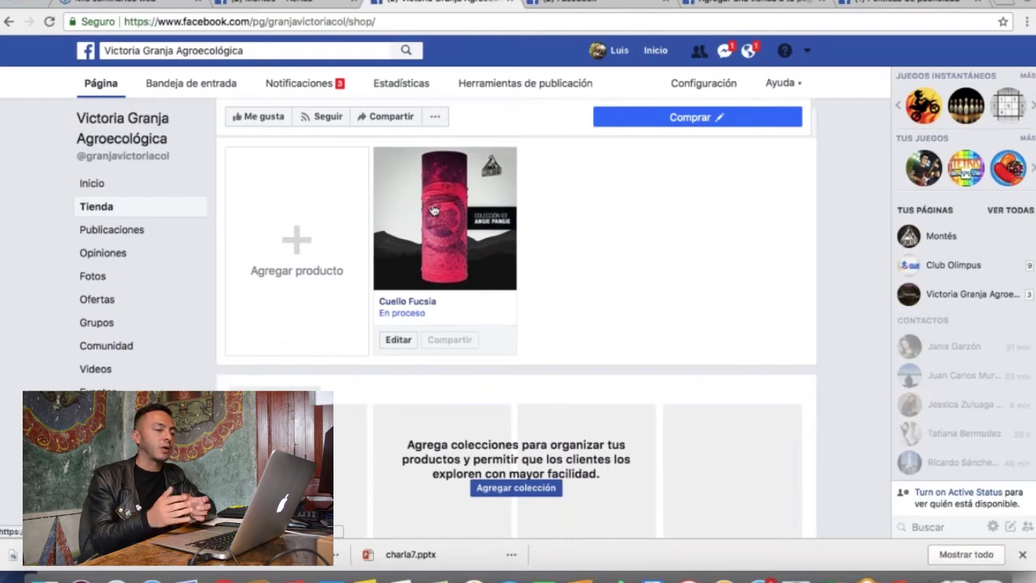
{"action": "scroll", "coordinate": [430, 212], "scroll_direction": "up", "scroll_amount": 2}
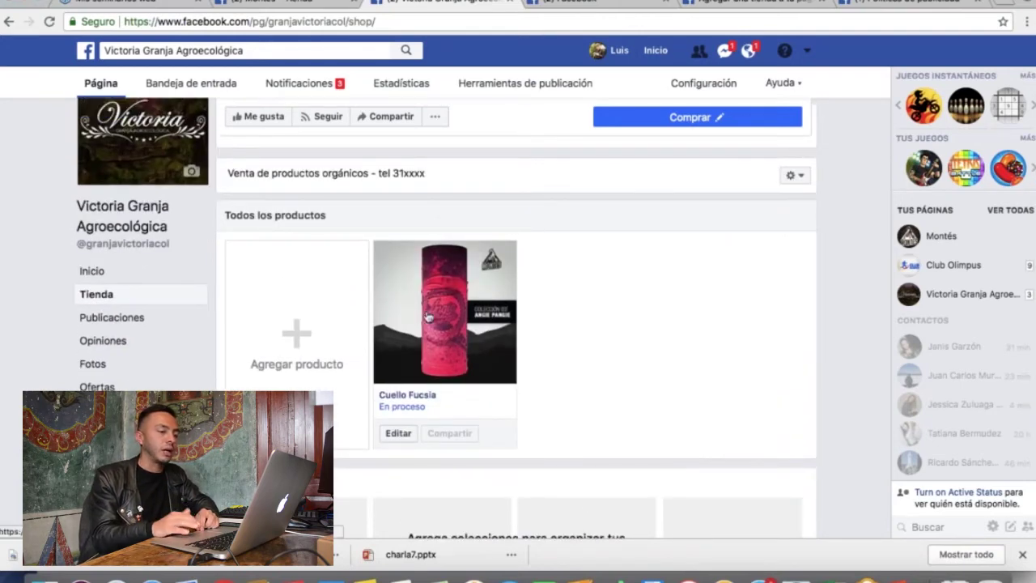
{"action": "scroll", "coordinate": [364, 348], "scroll_direction": "up", "scroll_amount": 2}
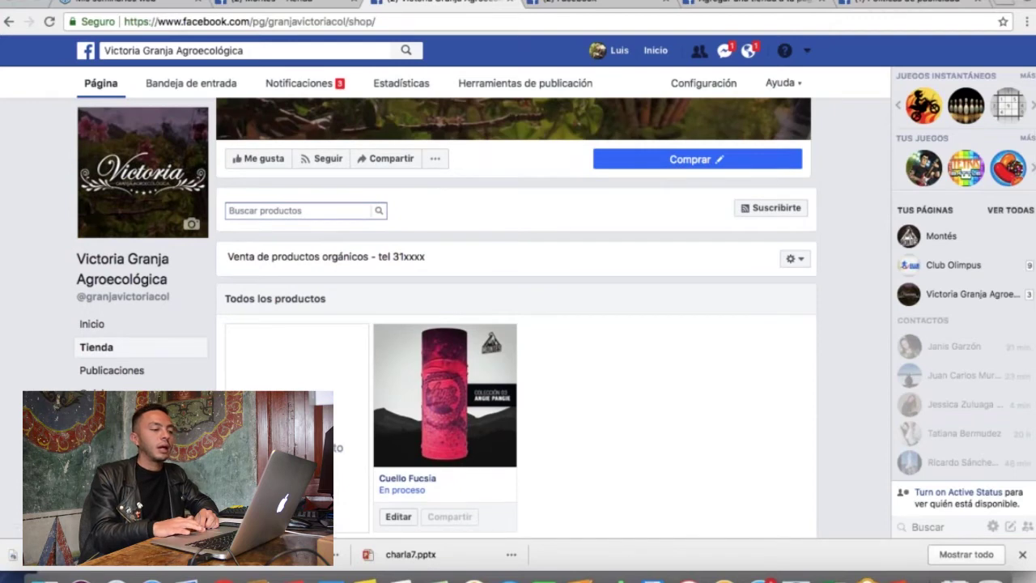
{"action": "scroll", "coordinate": [364, 348], "scroll_direction": "down", "scroll_amount": 2}
{"action": "scroll", "coordinate": [296, 308], "scroll_direction": "down", "scroll_amount": 1}
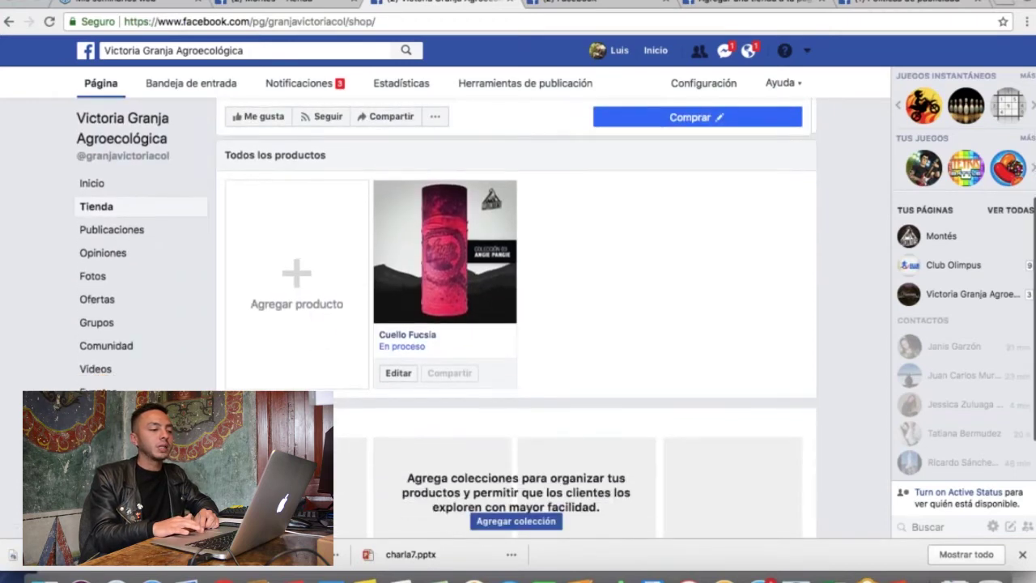
{"action": "left_click", "coordinate": [295, 280]}
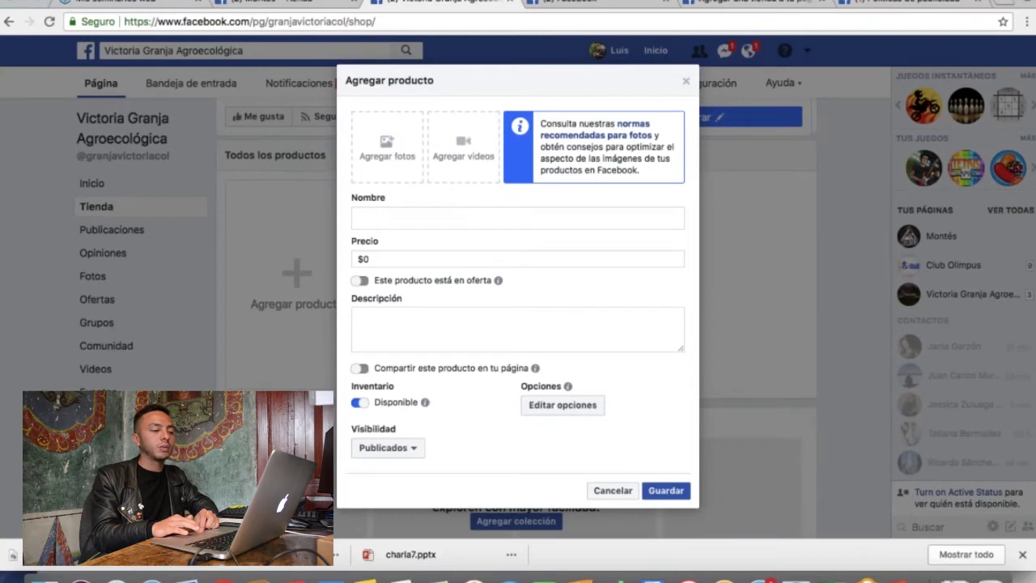
{"action": "left_click", "coordinate": [685, 81]}
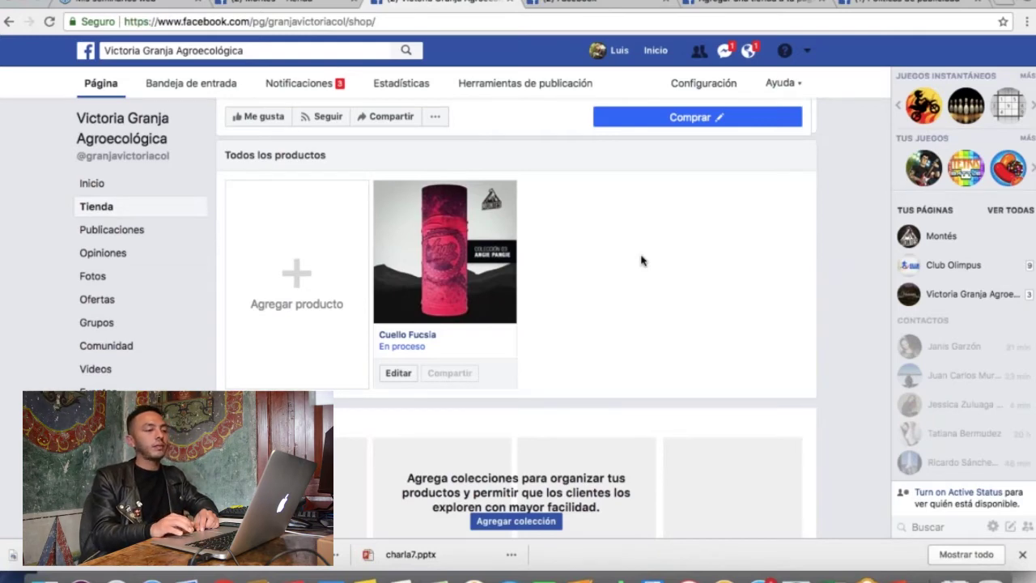
{"action": "scroll", "coordinate": [641, 260], "scroll_direction": "down", "scroll_amount": 3}
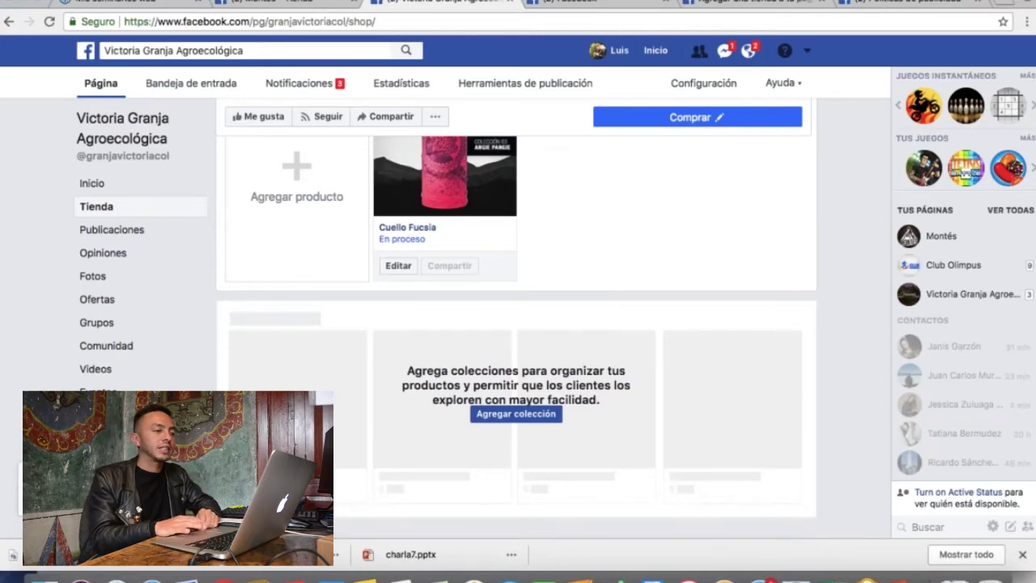
{"action": "scroll", "coordinate": [298, 327], "scroll_direction": "up", "scroll_amount": 4}
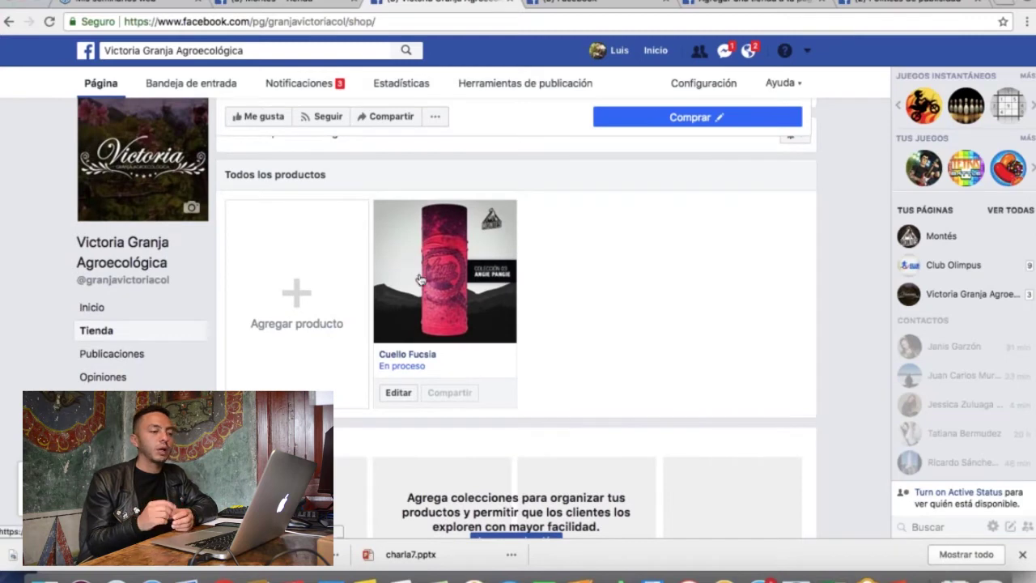
{"action": "scroll", "coordinate": [596, 353], "scroll_direction": "down", "scroll_amount": 2}
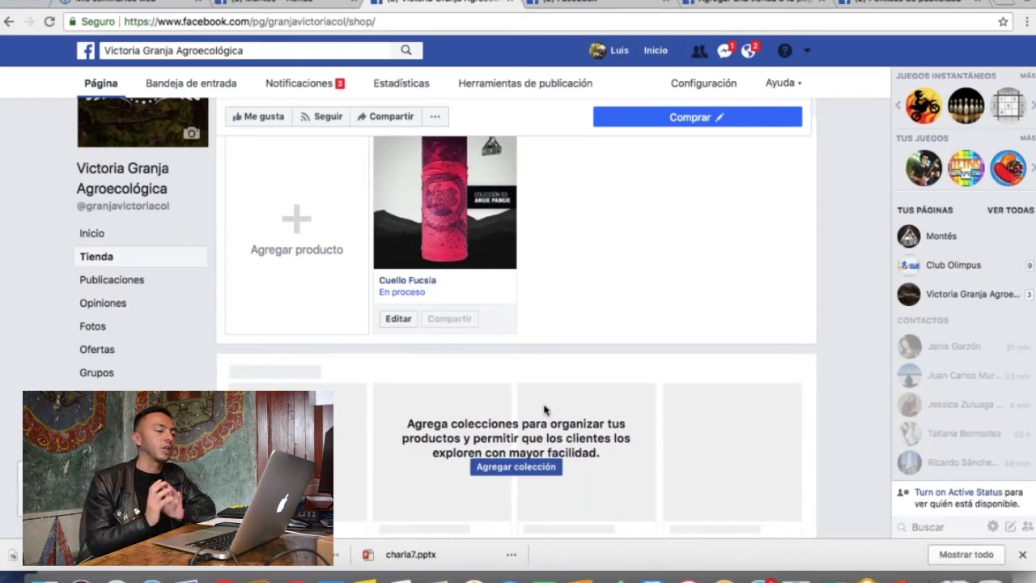
Switch to the Montés shop, close the Angie Pangie product and examine how its products are grouped in collections
{"action": "left_click", "coordinate": [306, 3]}
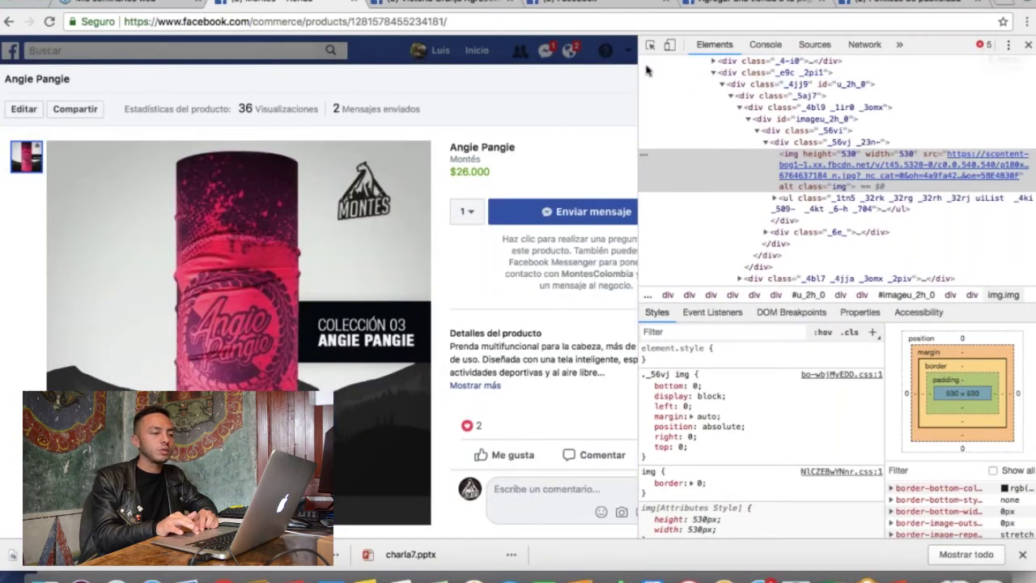
{"action": "left_click_drag", "start_coordinate": [639, 78], "coordinate": [866, 78]}
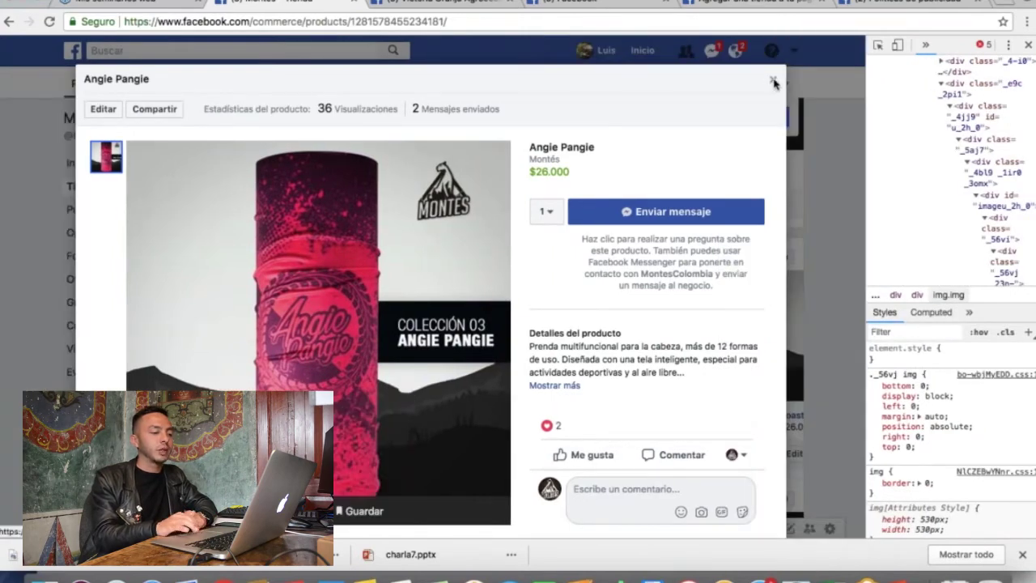
{"action": "left_click", "coordinate": [774, 80]}
{"action": "scroll", "coordinate": [534, 315], "scroll_direction": "down", "scroll_amount": 3}
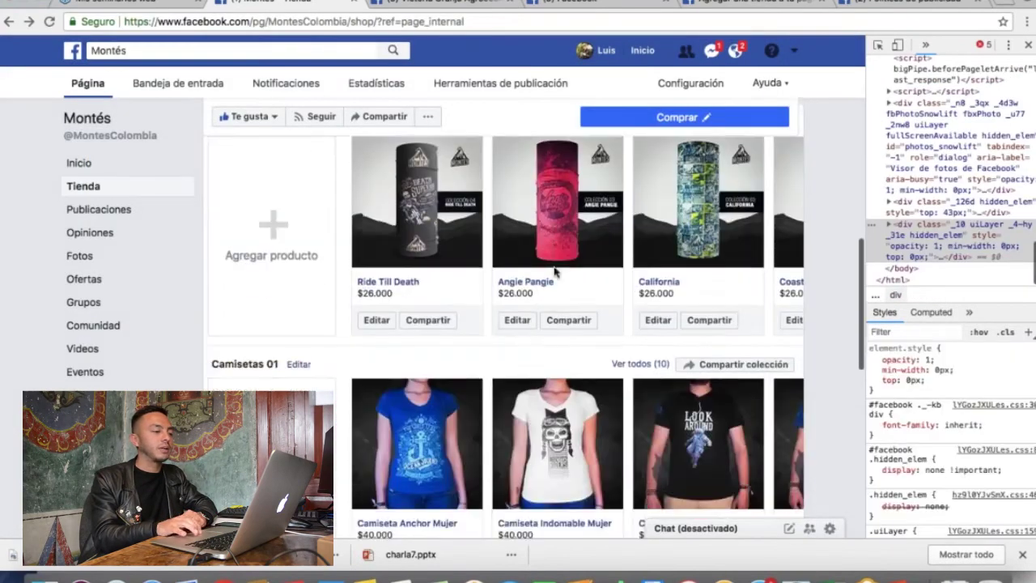
{"action": "scroll", "coordinate": [534, 316], "scroll_direction": "up", "scroll_amount": 3}
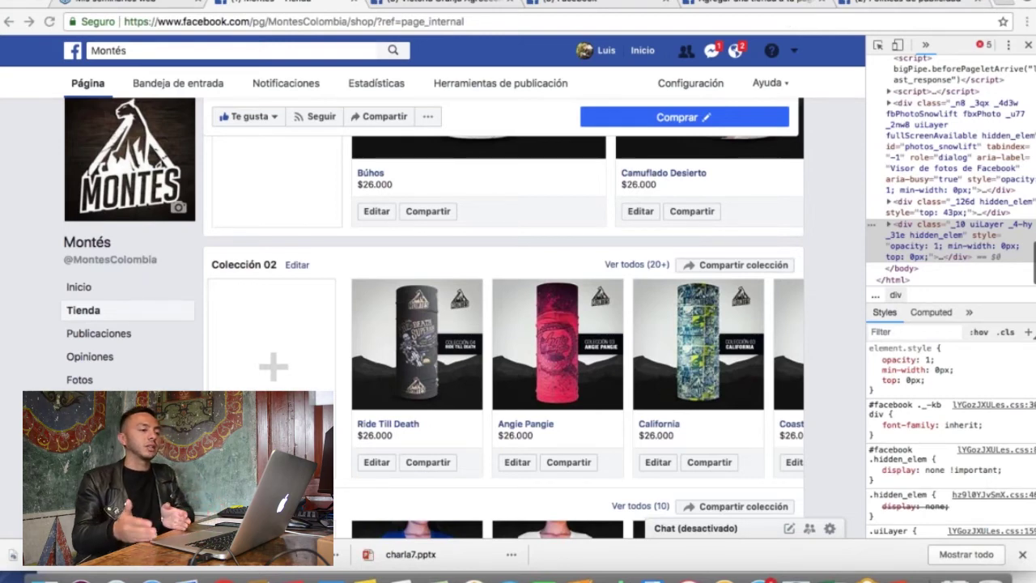
Close the developer tools and open the Ride Till Death product from Colección 02
{"action": "left_click", "coordinate": [1029, 45]}
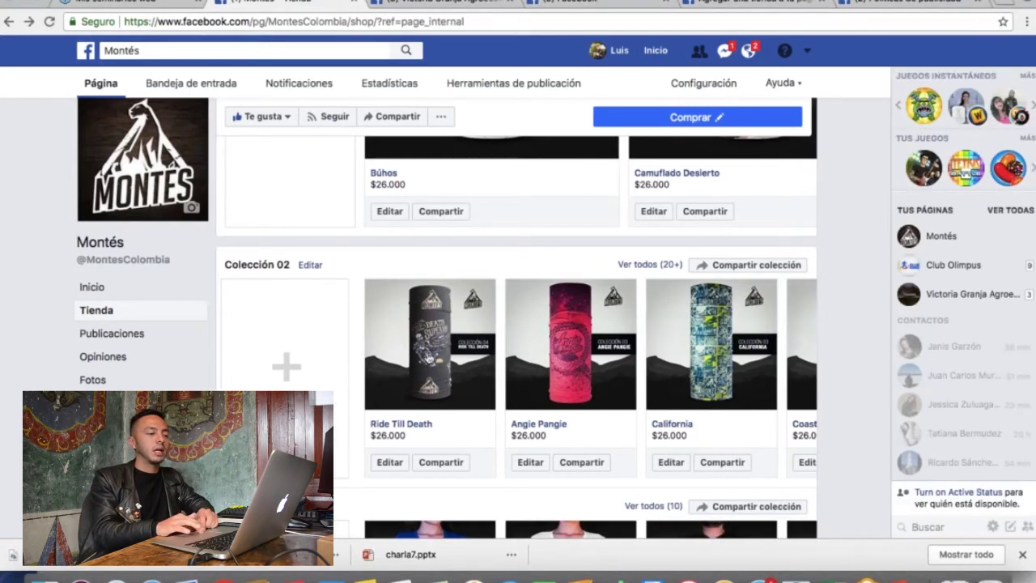
{"action": "left_click", "coordinate": [429, 344]}
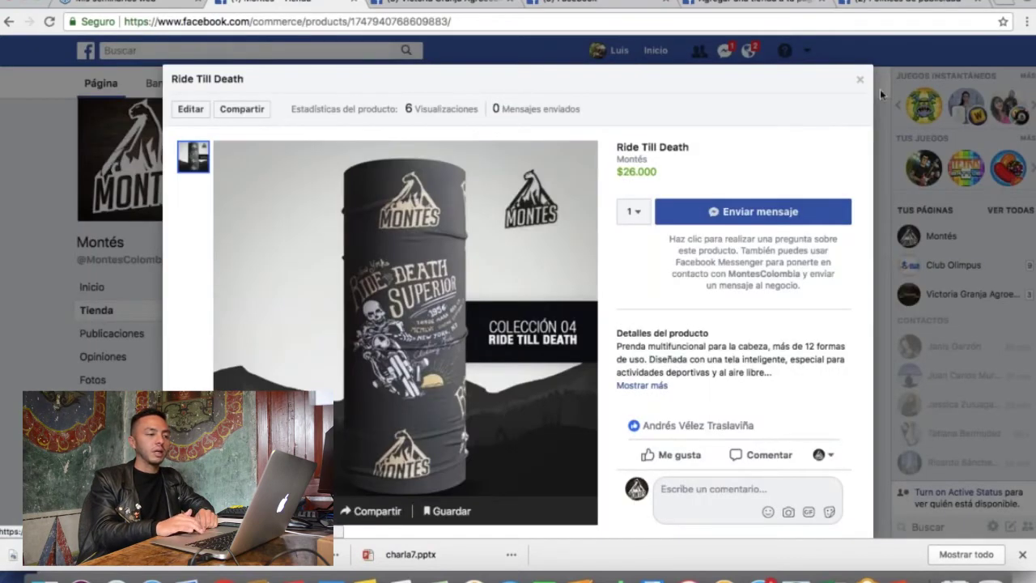
Close the Ride Till Death product and open the Mejorar tu tienda guidance from the Montés shop's settings
{"action": "left_click", "coordinate": [860, 83]}
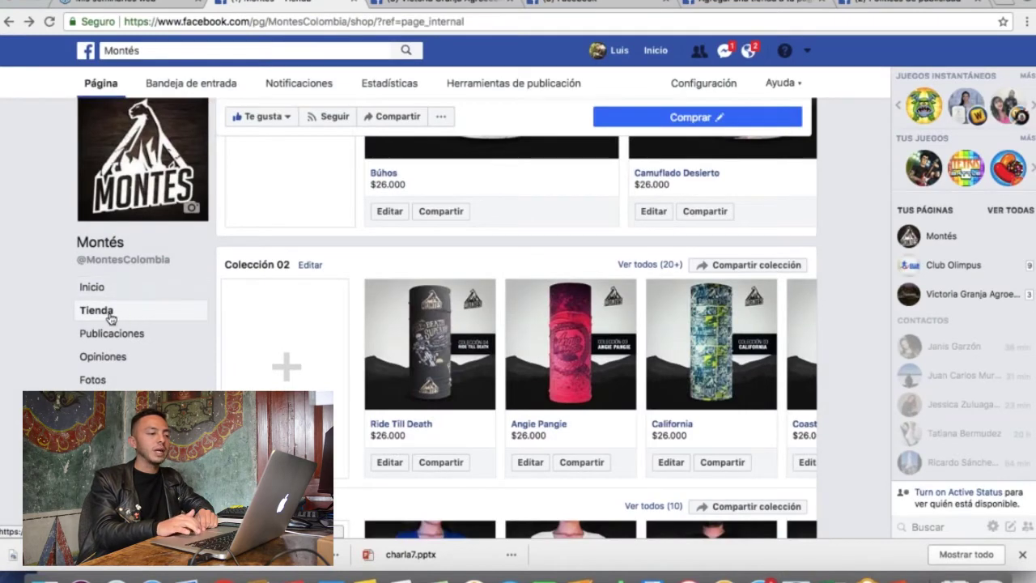
{"action": "scroll", "coordinate": [271, 259], "scroll_direction": "up", "scroll_amount": 1}
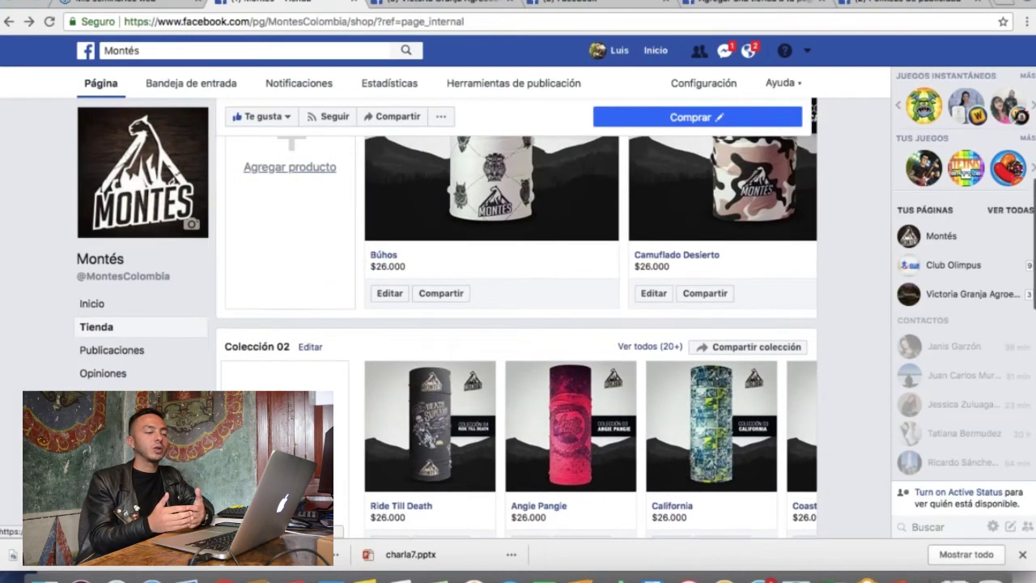
{"action": "scroll", "coordinate": [271, 259], "scroll_direction": "up", "scroll_amount": 1}
{"action": "scroll", "coordinate": [278, 261], "scroll_direction": "up", "scroll_amount": 5}
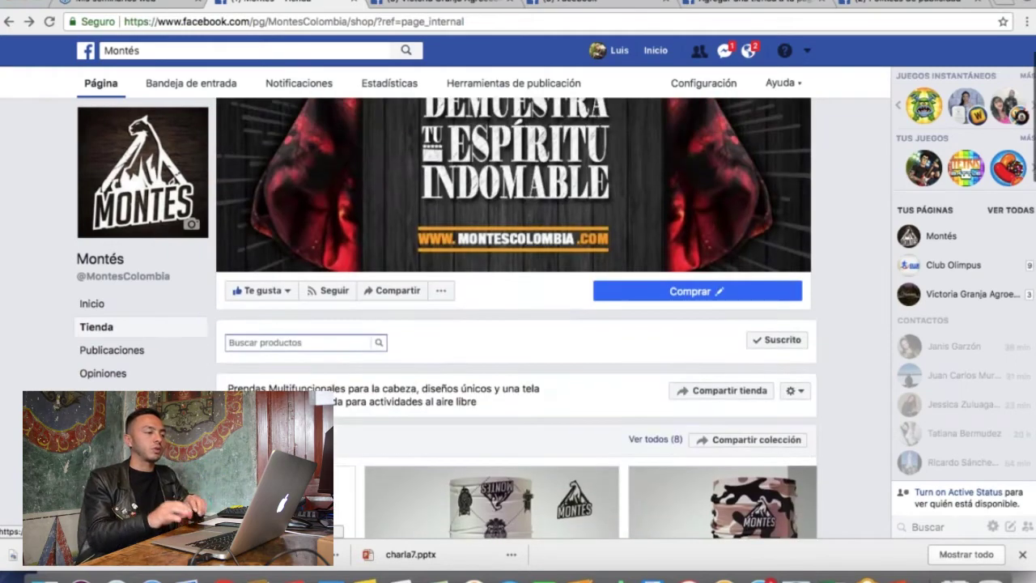
{"action": "scroll", "coordinate": [278, 261], "scroll_direction": "down", "scroll_amount": 1}
{"action": "scroll", "coordinate": [278, 261], "scroll_direction": "down", "scroll_amount": 1}
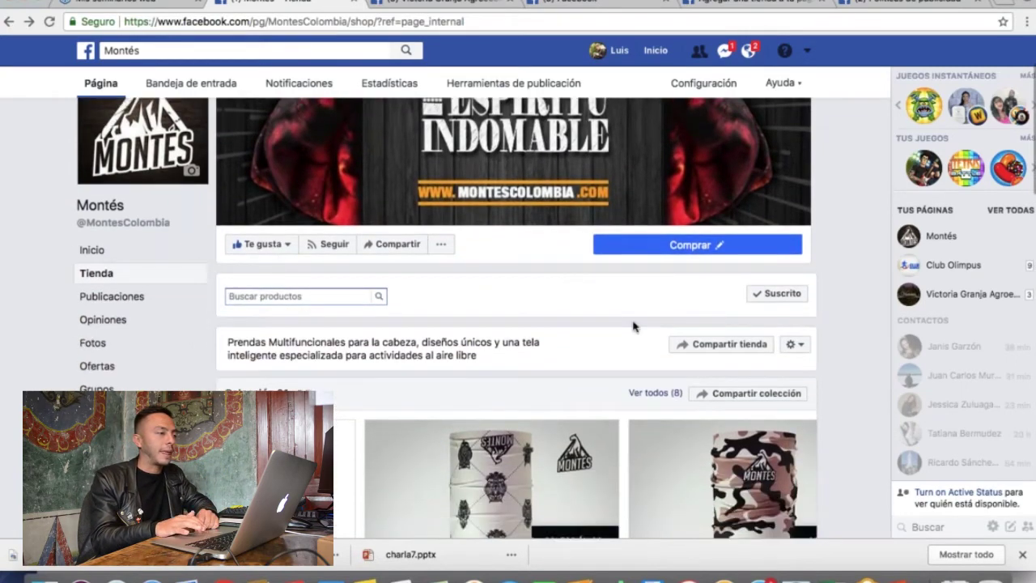
{"action": "left_click", "coordinate": [796, 345]}
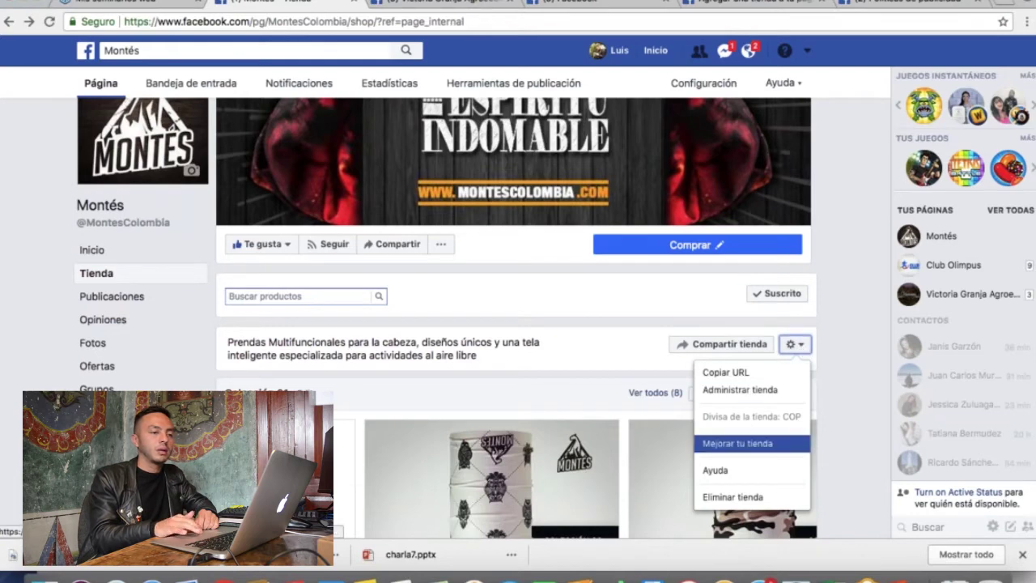
{"action": "left_click", "coordinate": [738, 443]}
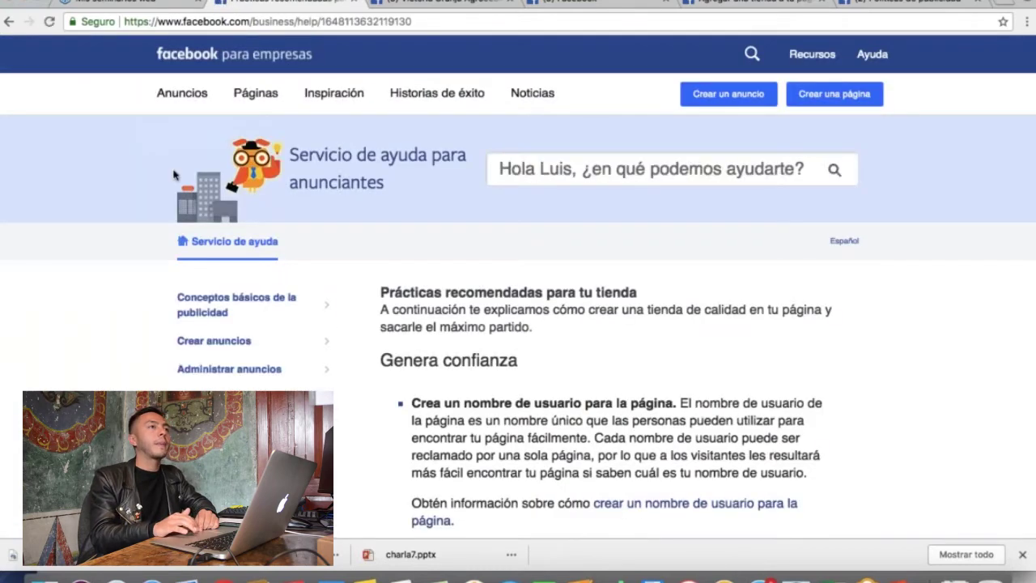
Return to the Montés shop and open the Angie Pangie product from Colección 02 for editing
{"action": "left_click", "coordinate": [9, 21]}
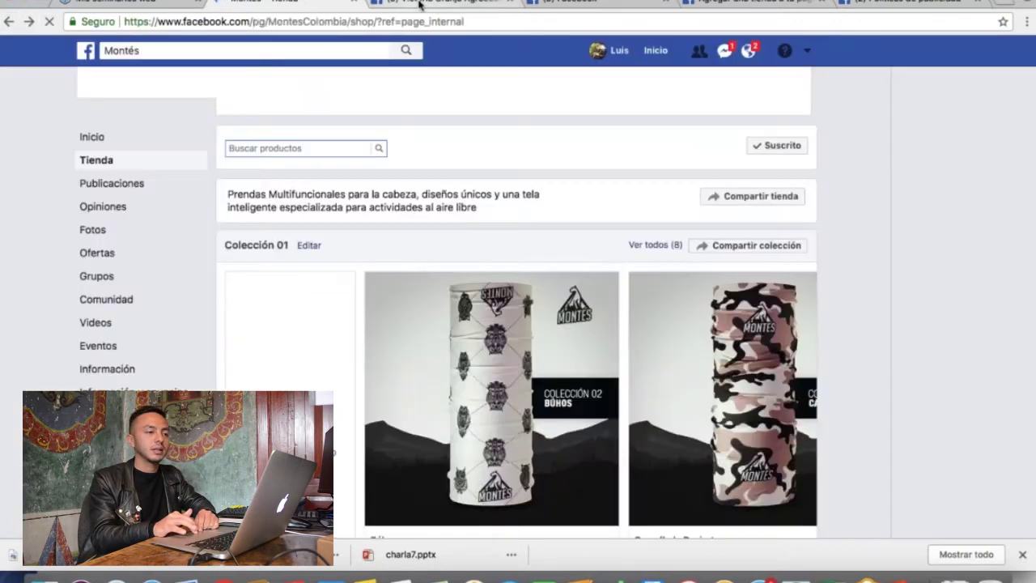
{"action": "scroll", "coordinate": [517, 324], "scroll_direction": "down", "scroll_amount": 5}
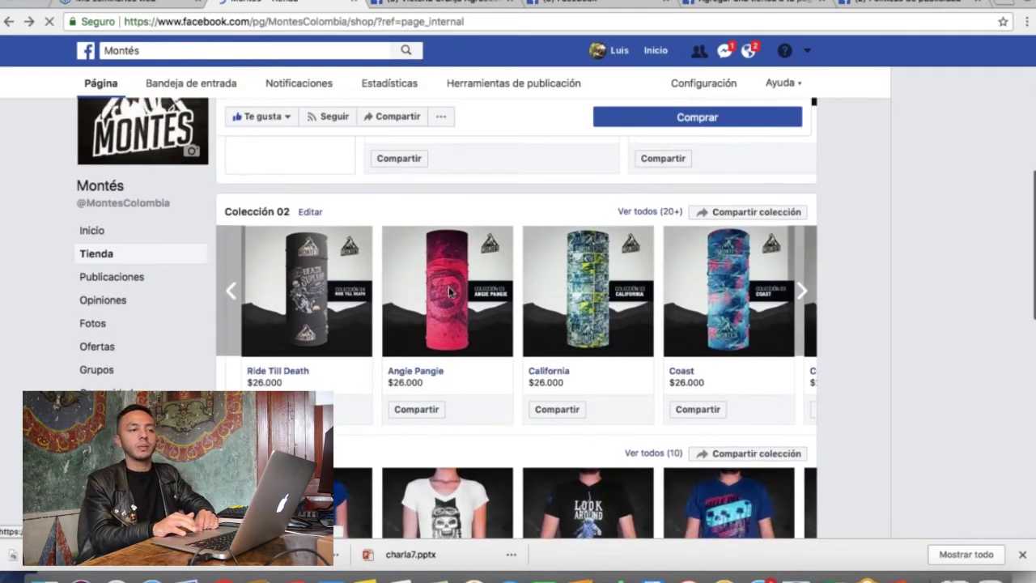
{"action": "scroll", "coordinate": [518, 324], "scroll_direction": "down", "scroll_amount": 2}
{"action": "scroll", "coordinate": [534, 316], "scroll_direction": "down", "scroll_amount": 2}
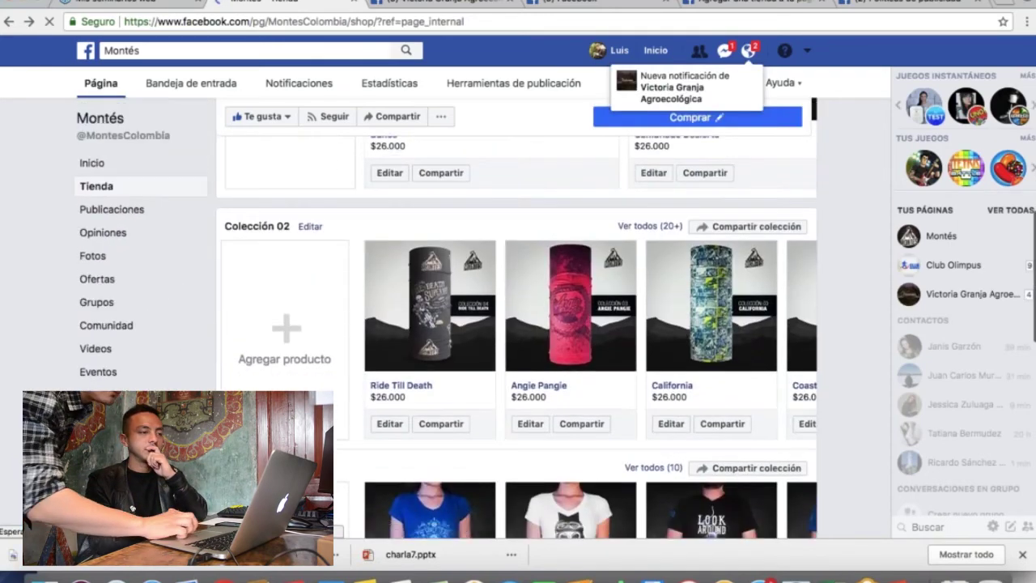
{"action": "left_click", "coordinate": [534, 315]}
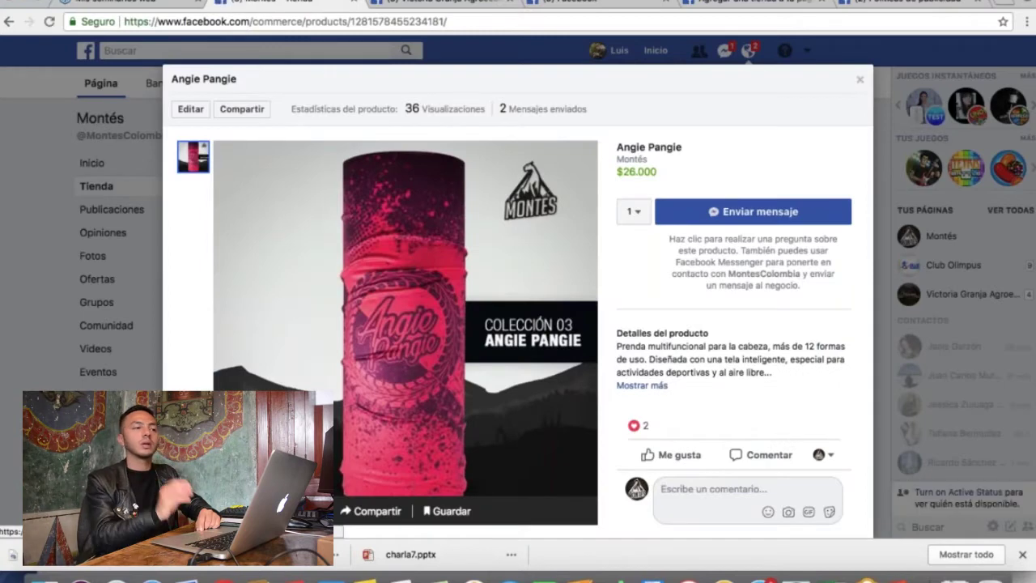
{"action": "left_click", "coordinate": [192, 109]}
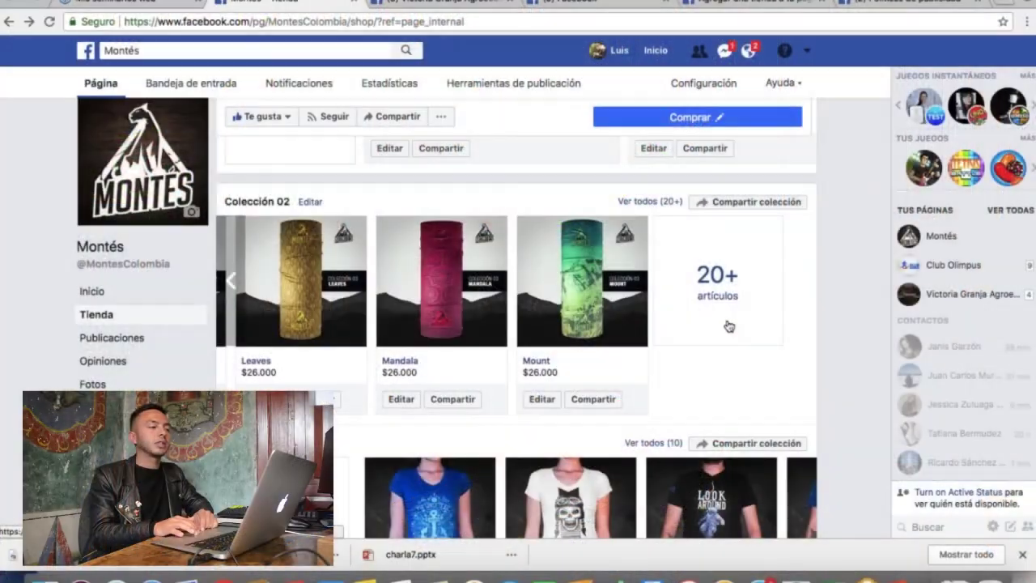
Examine the products in the Camisetas 01 collection and the shop's remaining collections, including Todos los productos
{"action": "scroll", "coordinate": [729, 325], "scroll_direction": "down", "scroll_amount": 3}
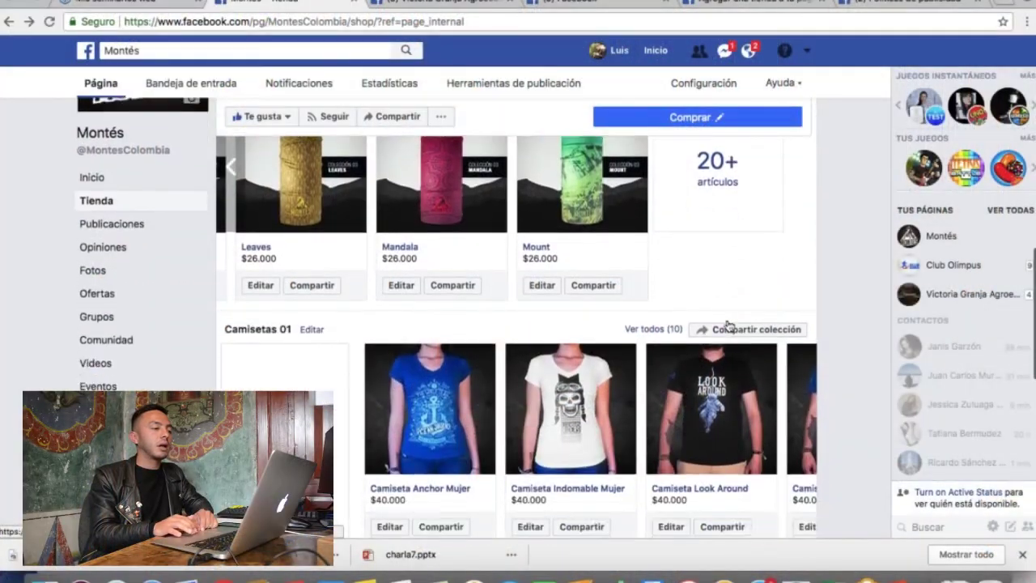
{"action": "scroll", "coordinate": [728, 325], "scroll_direction": "down", "scroll_amount": 2}
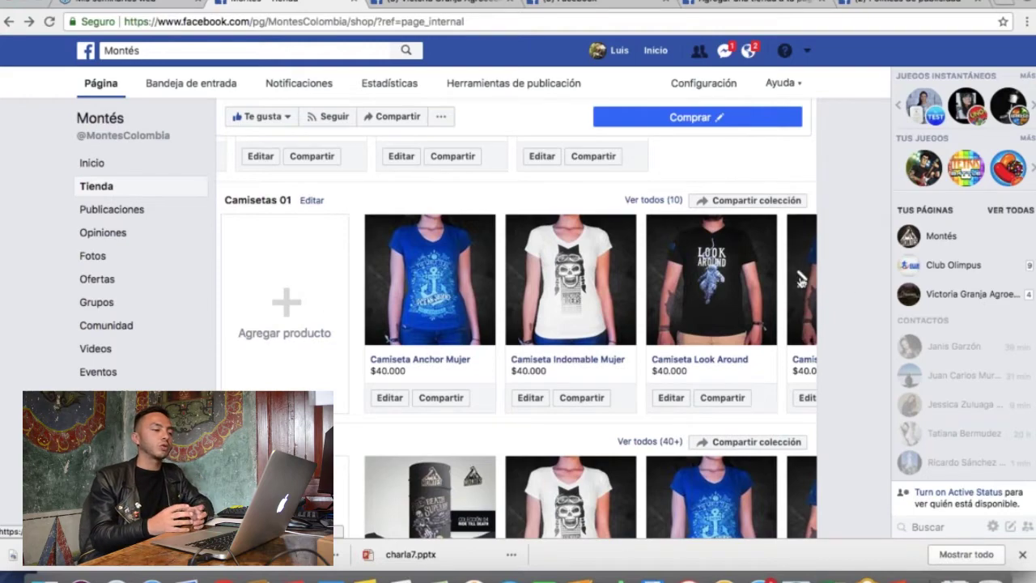
{"action": "left_click", "coordinate": [800, 279]}
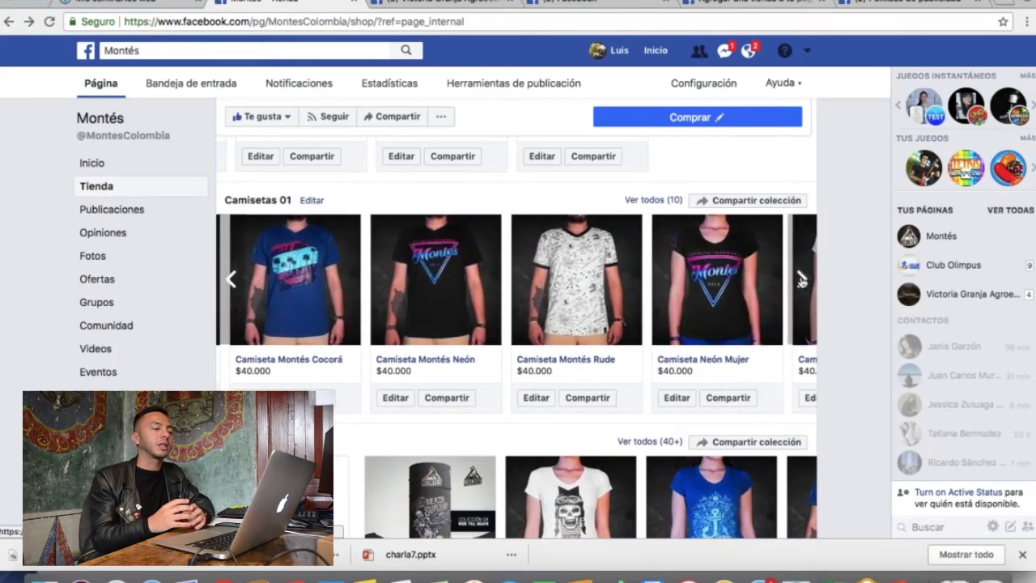
{"action": "left_click", "coordinate": [801, 279]}
{"action": "scroll", "coordinate": [801, 281], "scroll_direction": "down", "scroll_amount": 4}
{"action": "scroll", "coordinate": [801, 282], "scroll_direction": "down", "scroll_amount": 2}
{"action": "scroll", "coordinate": [801, 282], "scroll_direction": "up", "scroll_amount": 5}
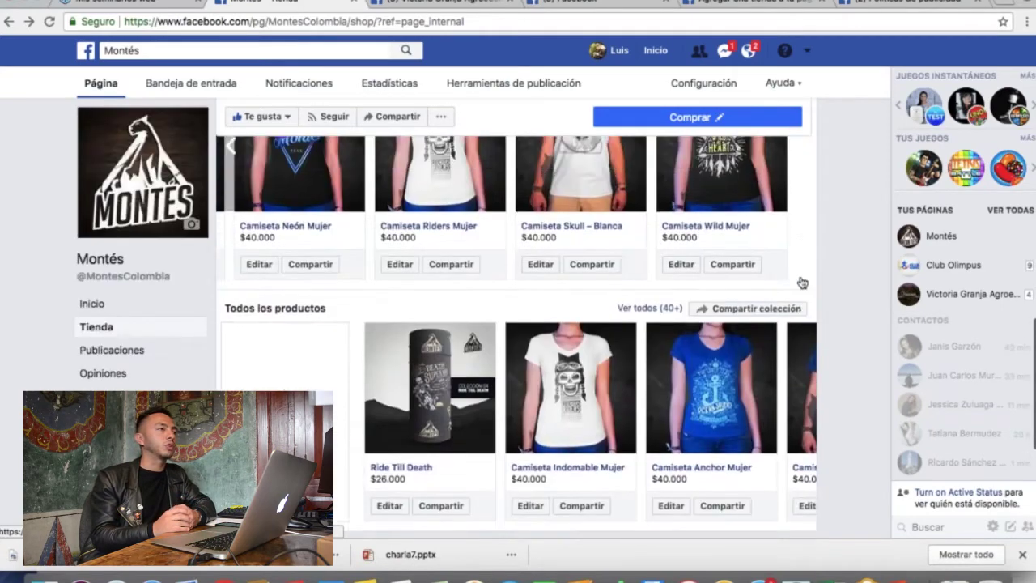
{"action": "scroll", "coordinate": [802, 282], "scroll_direction": "up", "scroll_amount": 5}
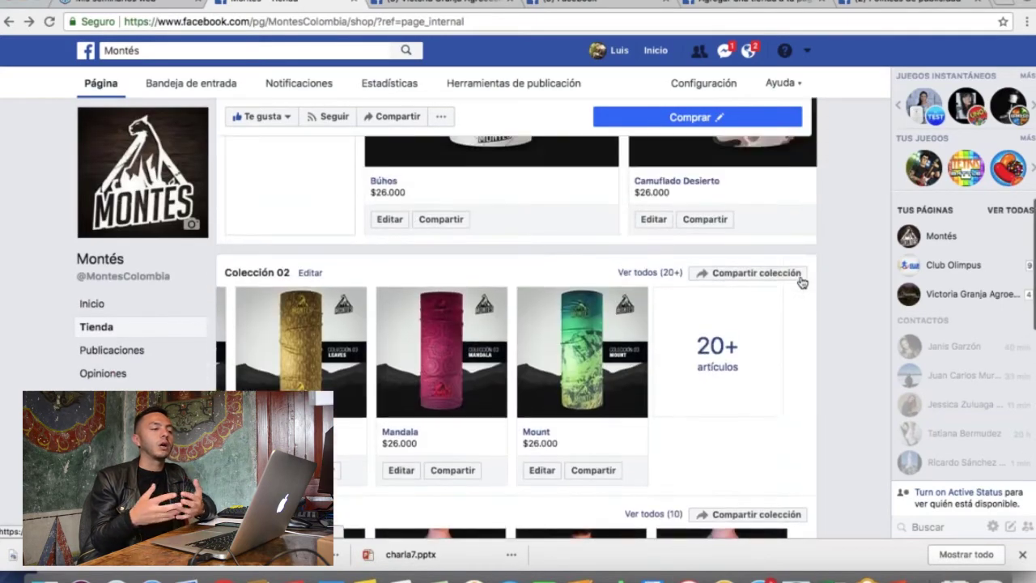
{"action": "scroll", "coordinate": [801, 283], "scroll_direction": "up", "scroll_amount": 3}
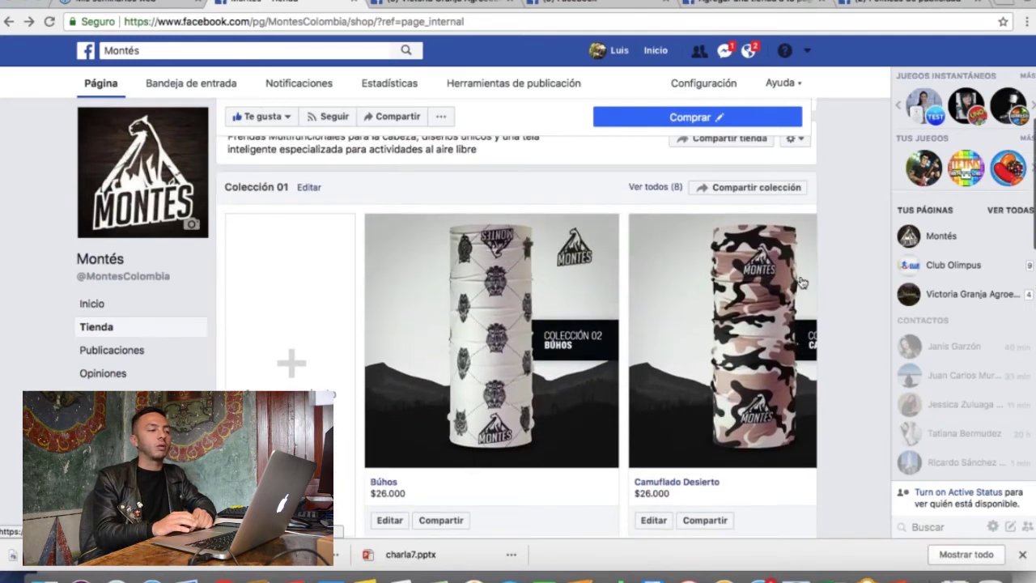
Check the Victoria Granja Agroecológica shop and return to the Montés shop
{"action": "mouse_move", "coordinate": [801, 340]}
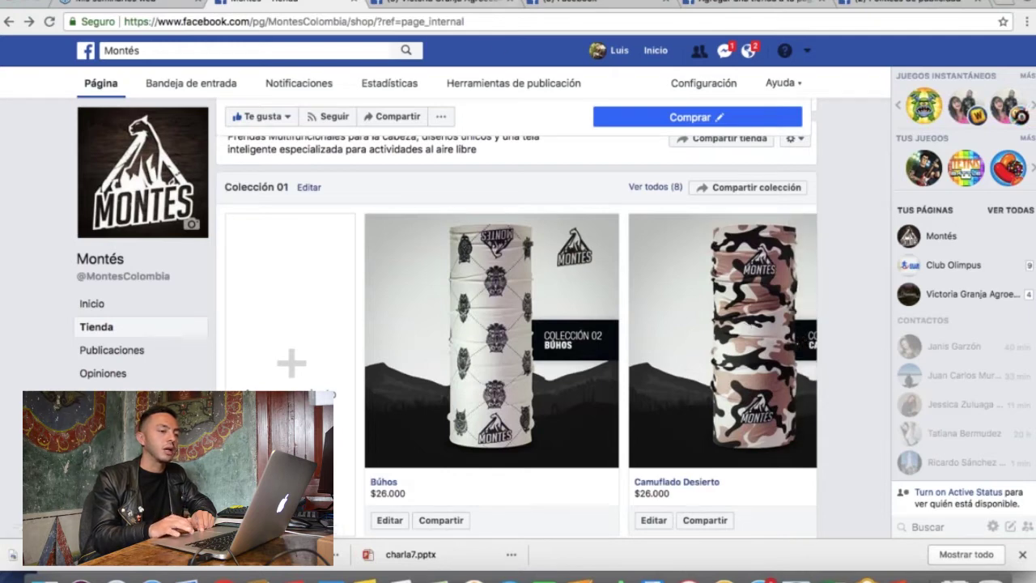
{"action": "left_click", "coordinate": [448, 3]}
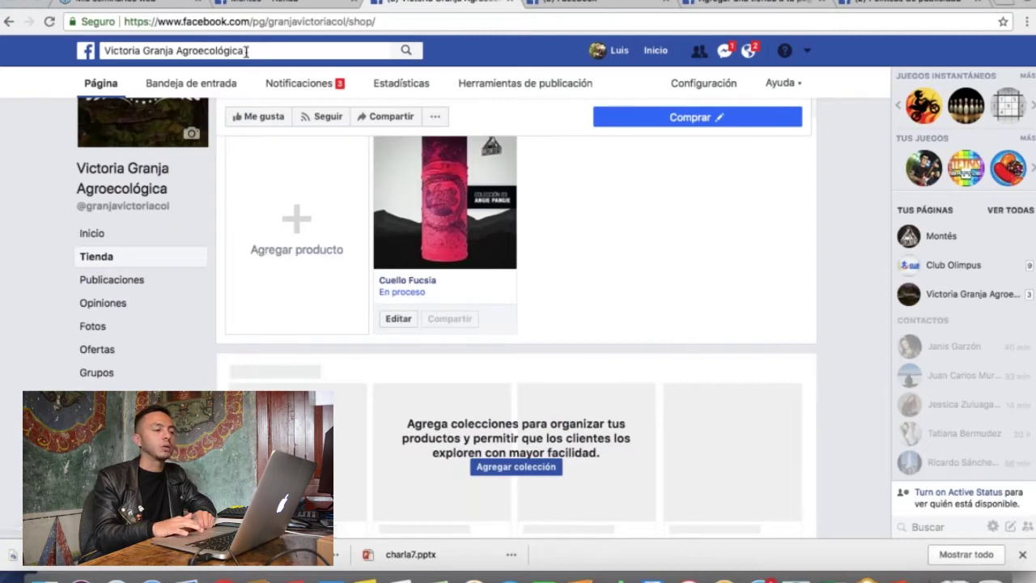
{"action": "left_click", "coordinate": [294, 3]}
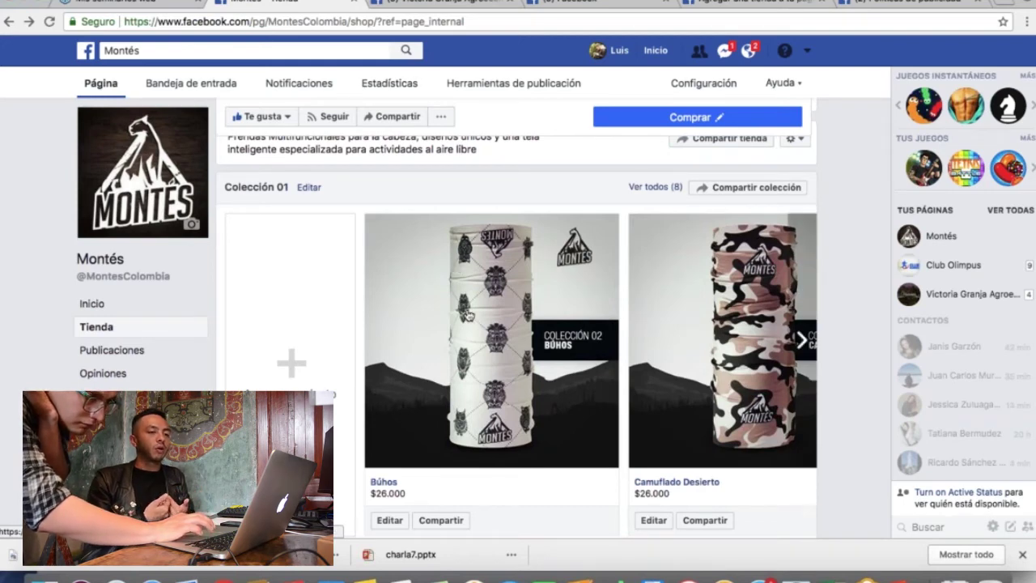
Open the Mandala product from Colección 02, examine its statistics, reaction and comment options, and close it
{"action": "scroll", "coordinate": [513, 317], "scroll_direction": "down", "scroll_amount": 3}
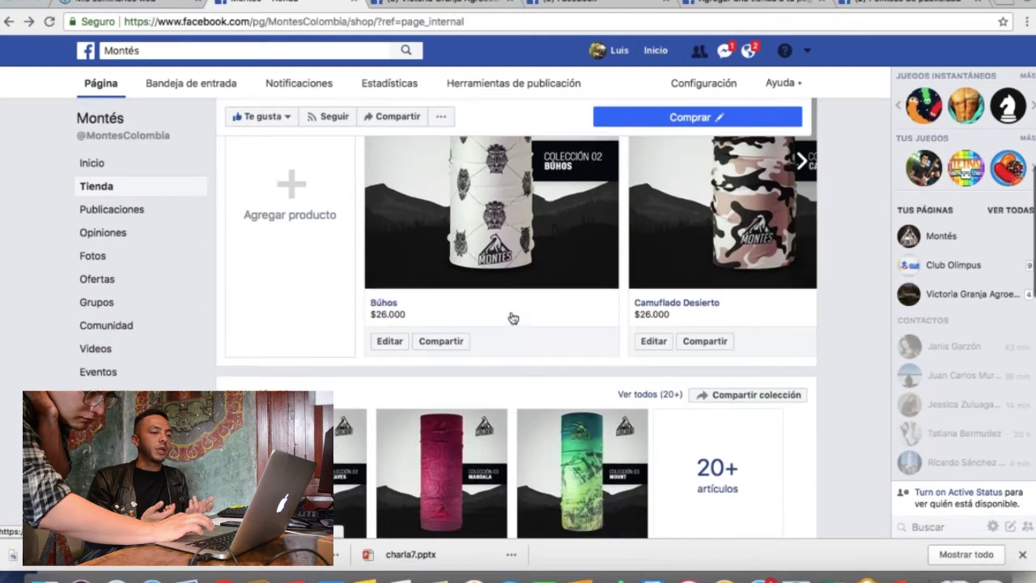
{"action": "scroll", "coordinate": [513, 317], "scroll_direction": "down", "scroll_amount": 2}
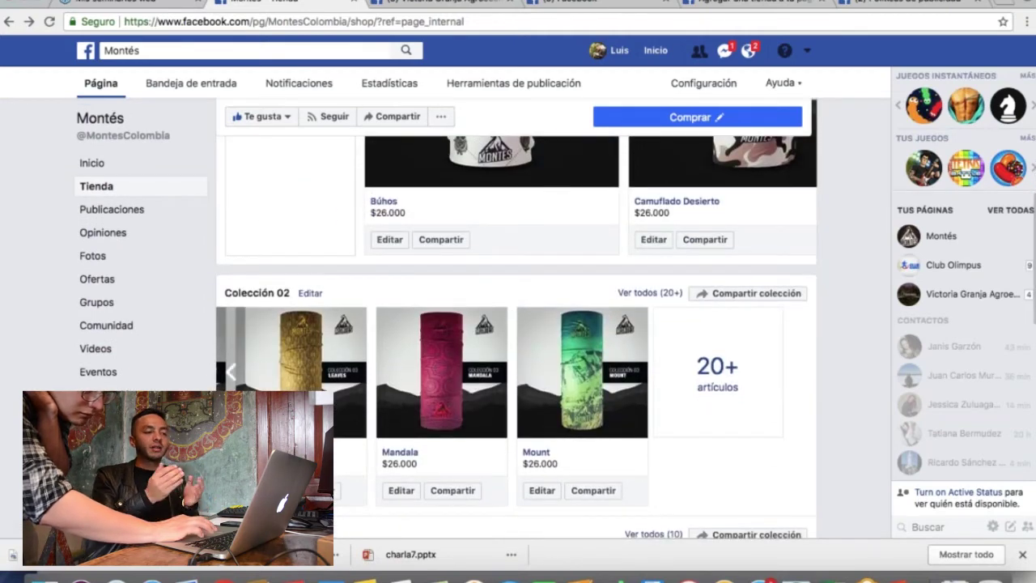
{"action": "left_click", "coordinate": [453, 352]}
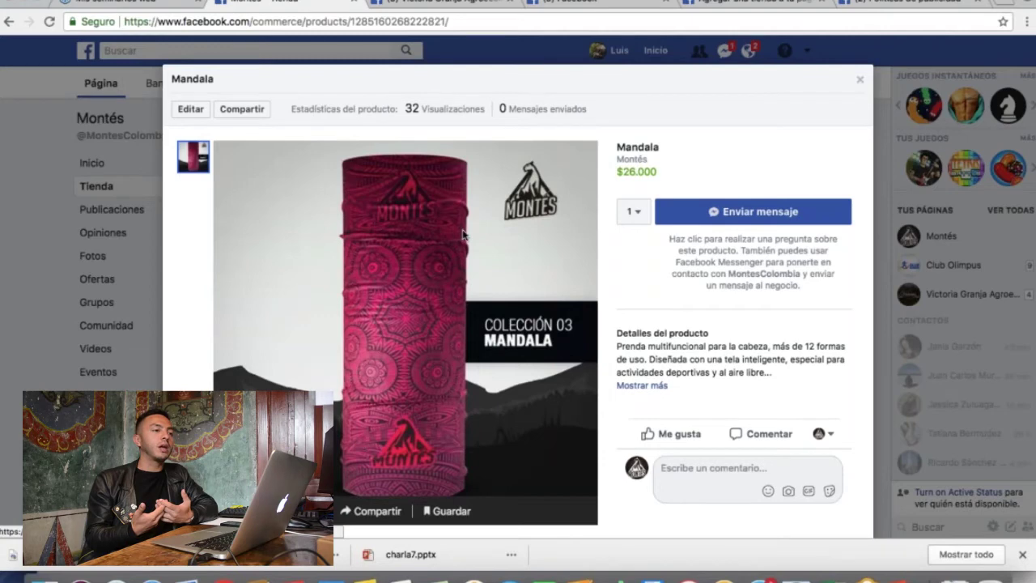
{"action": "scroll", "coordinate": [463, 235], "scroll_direction": "down", "scroll_amount": 1}
{"action": "scroll", "coordinate": [463, 234], "scroll_direction": "up", "scroll_amount": 1}
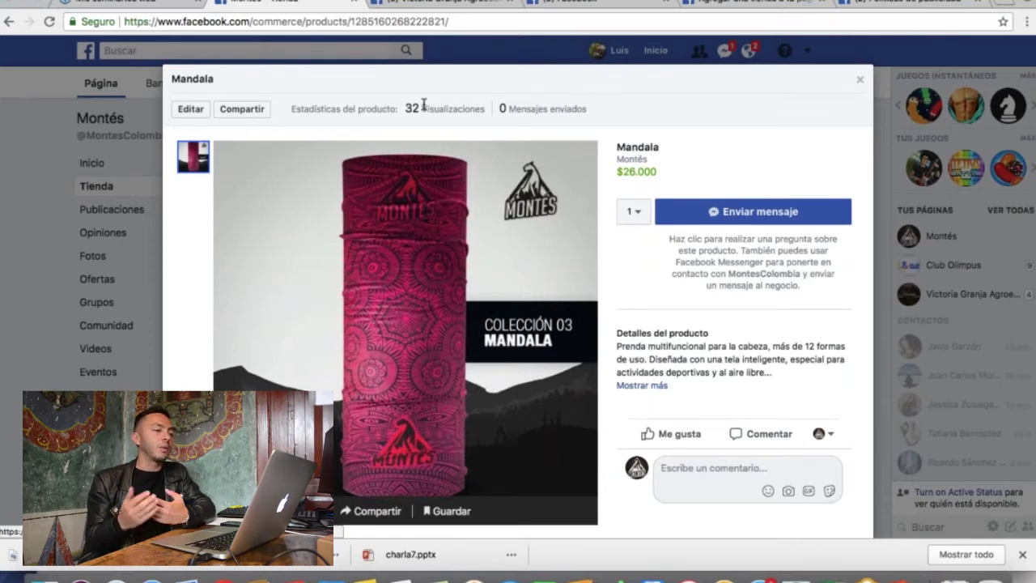
{"action": "left_click_drag", "start_coordinate": [508, 109], "coordinate": [587, 109]}
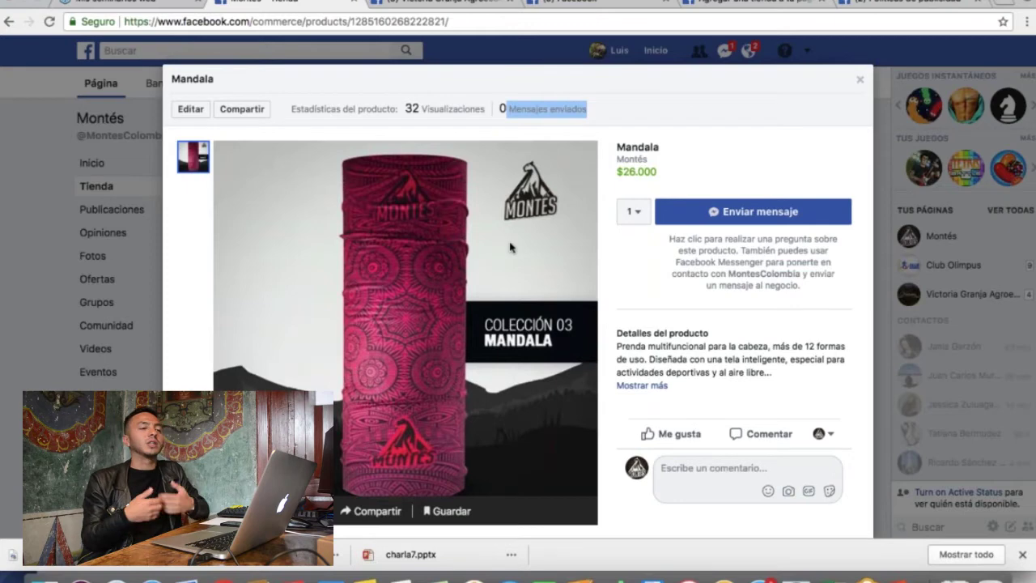
{"action": "mouse_move", "coordinate": [701, 441]}
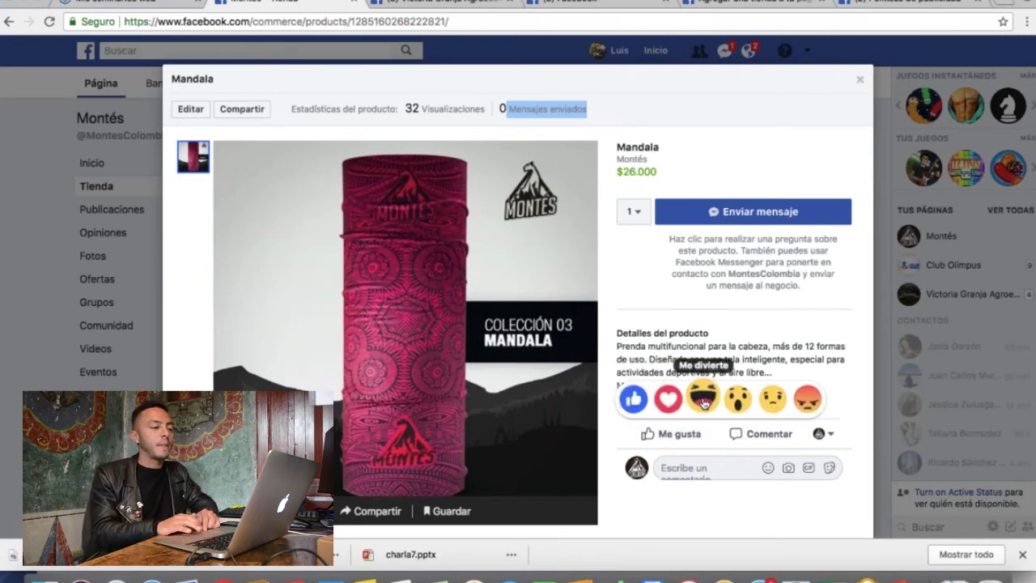
{"action": "left_click", "coordinate": [761, 434]}
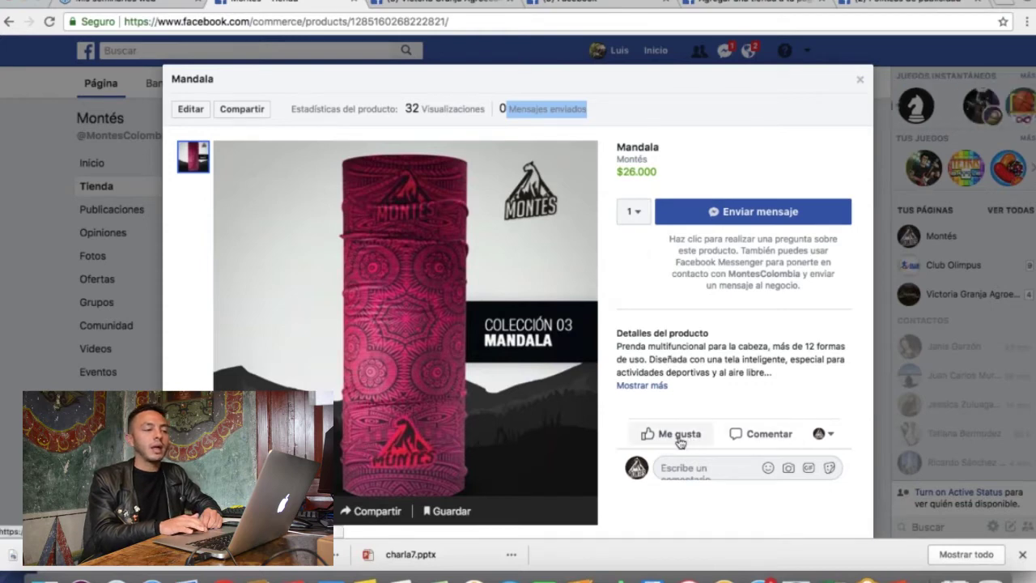
{"action": "mouse_move", "coordinate": [696, 437]}
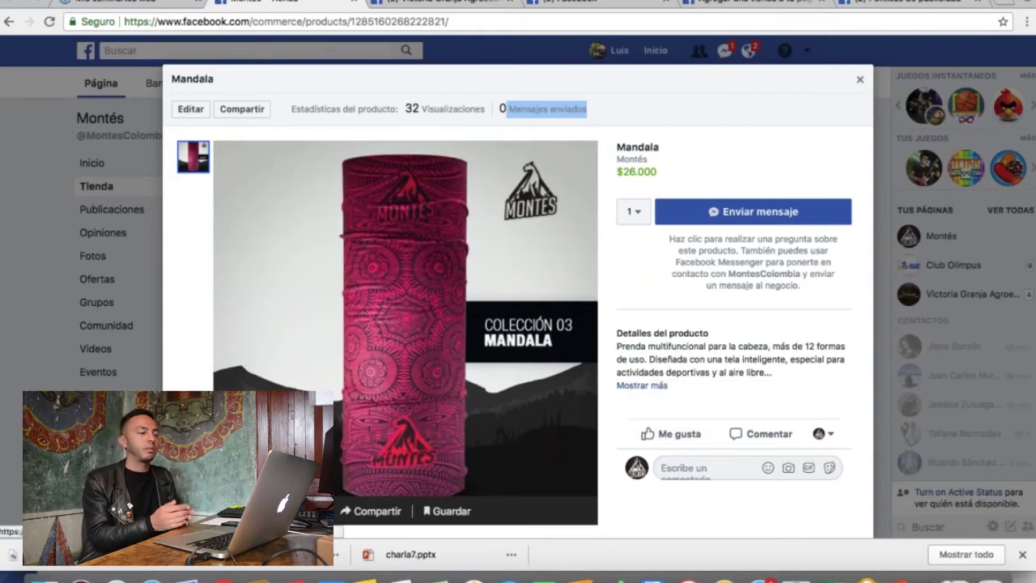
{"action": "left_click", "coordinate": [860, 79]}
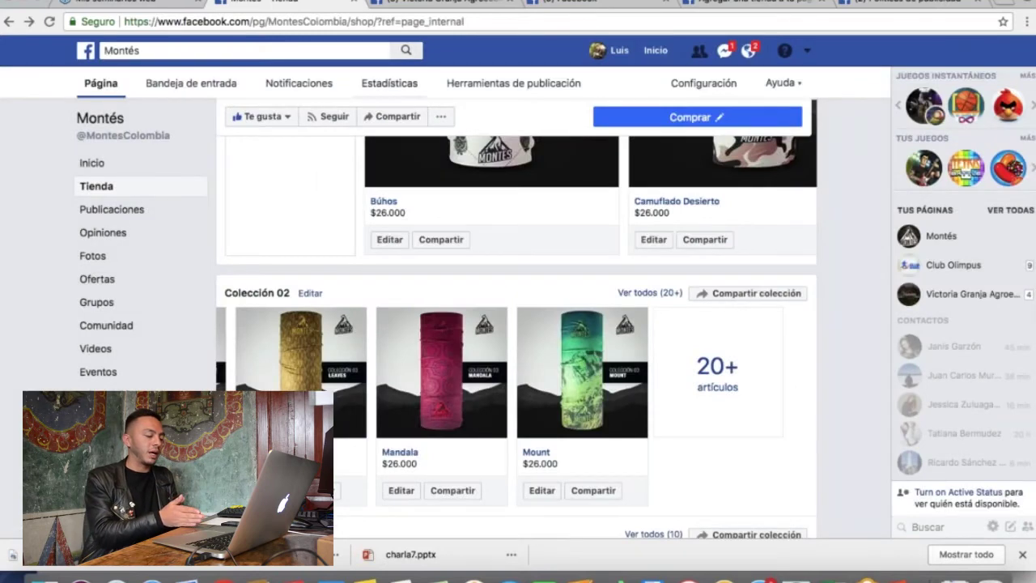
Examine the Montés page's statistics overview and switch back to the Victoria Granja Agroecológica shop
{"action": "left_click", "coordinate": [390, 84]}
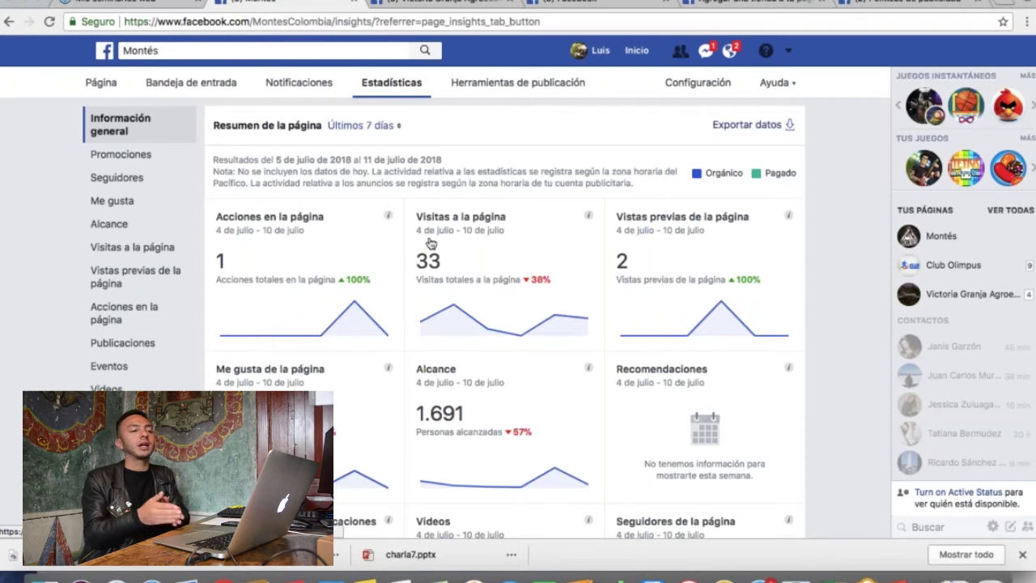
{"action": "scroll", "coordinate": [432, 243], "scroll_direction": "down", "scroll_amount": 2}
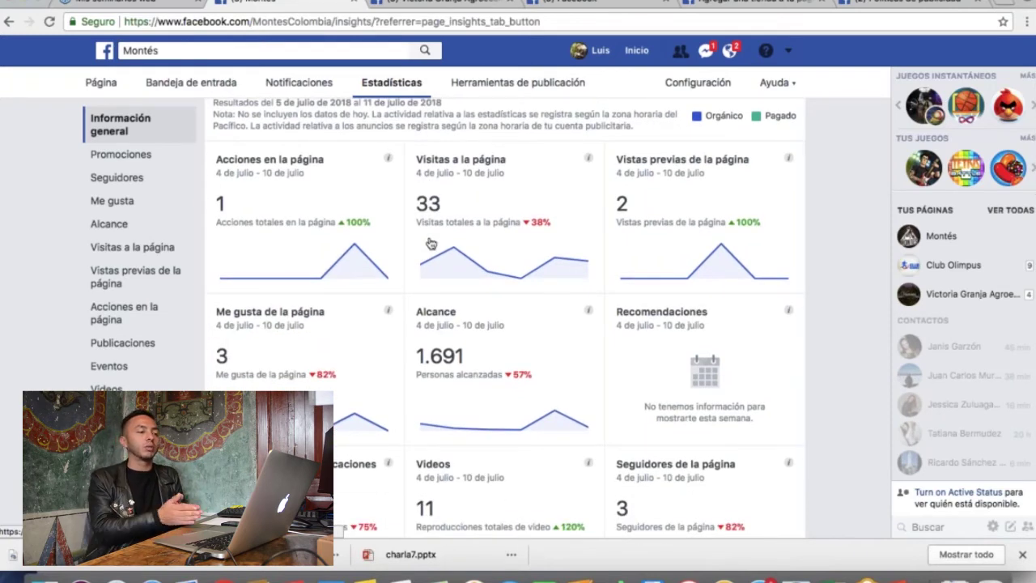
{"action": "scroll", "coordinate": [431, 243], "scroll_direction": "up", "scroll_amount": 2}
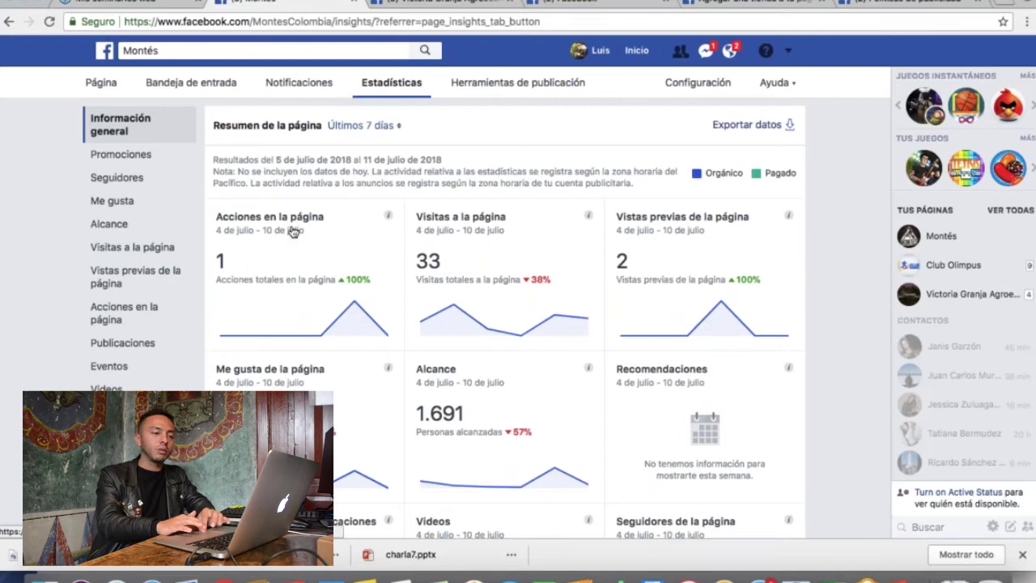
{"action": "scroll", "coordinate": [293, 232], "scroll_direction": "down", "scroll_amount": 1}
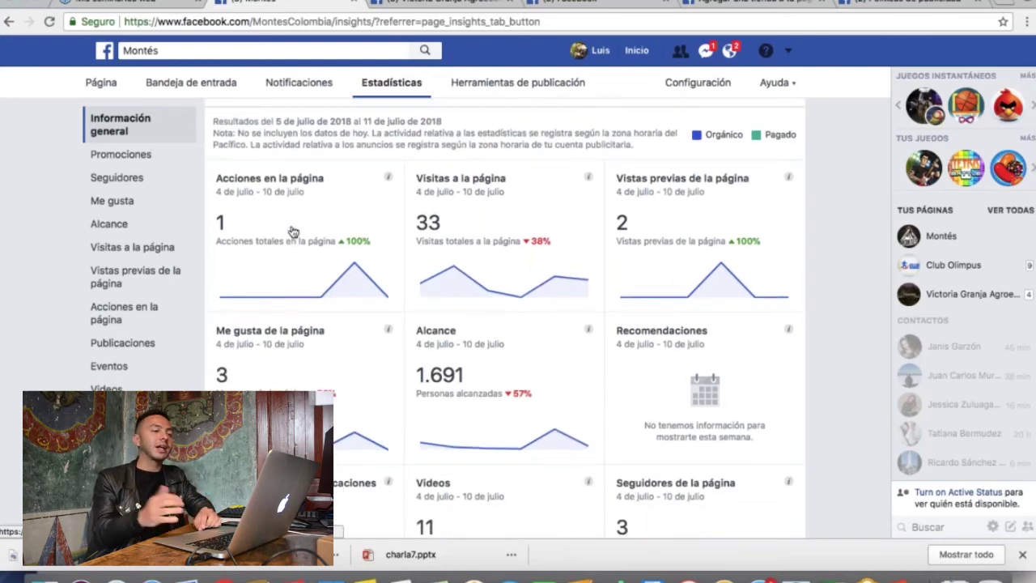
{"action": "scroll", "coordinate": [293, 231], "scroll_direction": "up", "scroll_amount": 1}
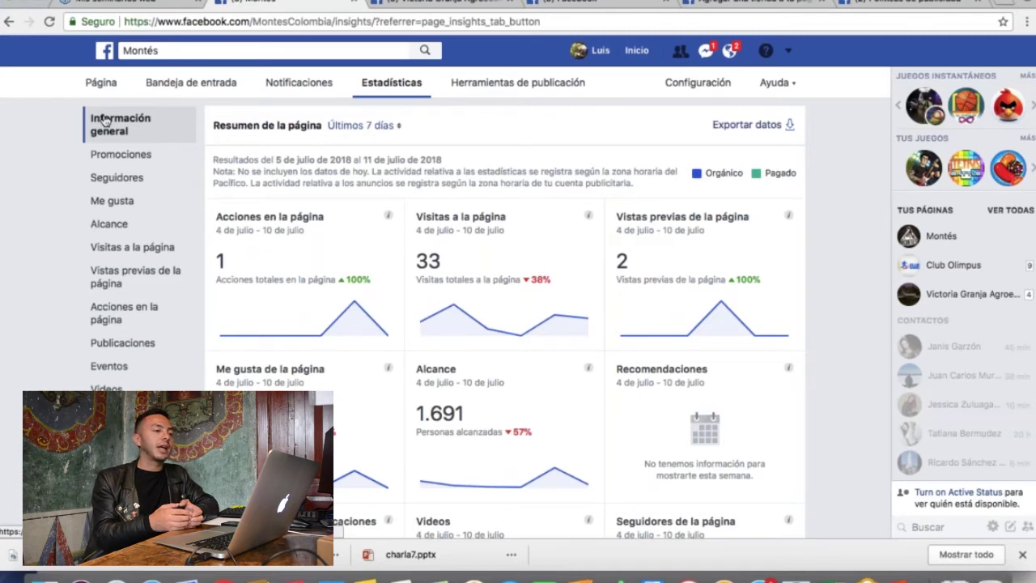
{"action": "left_click", "coordinate": [415, 2]}
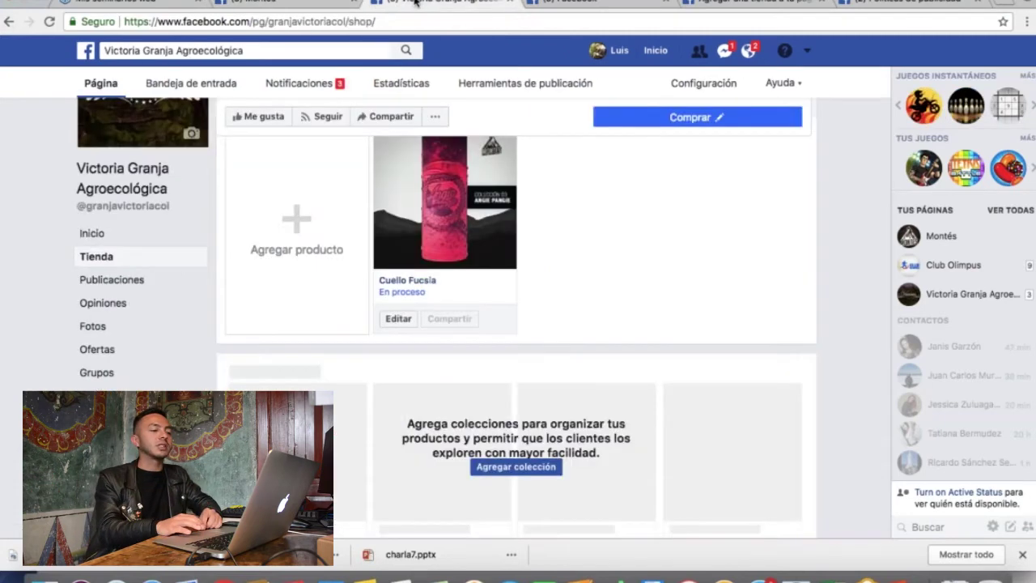
Switch back to the Montés page, open its shop from the page's home, and return to the home feed
{"action": "left_click", "coordinate": [309, 4]}
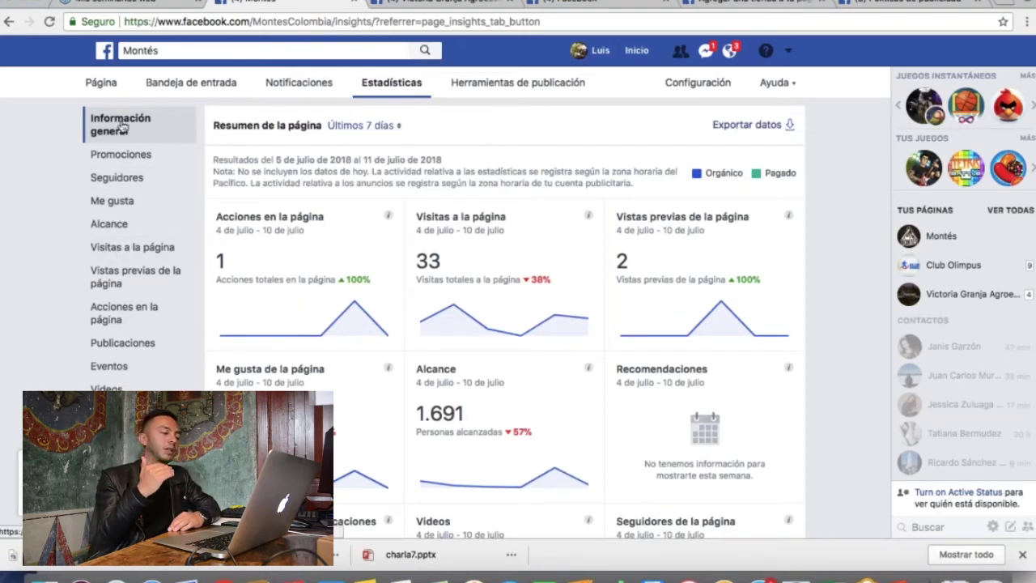
{"action": "left_click", "coordinate": [105, 84]}
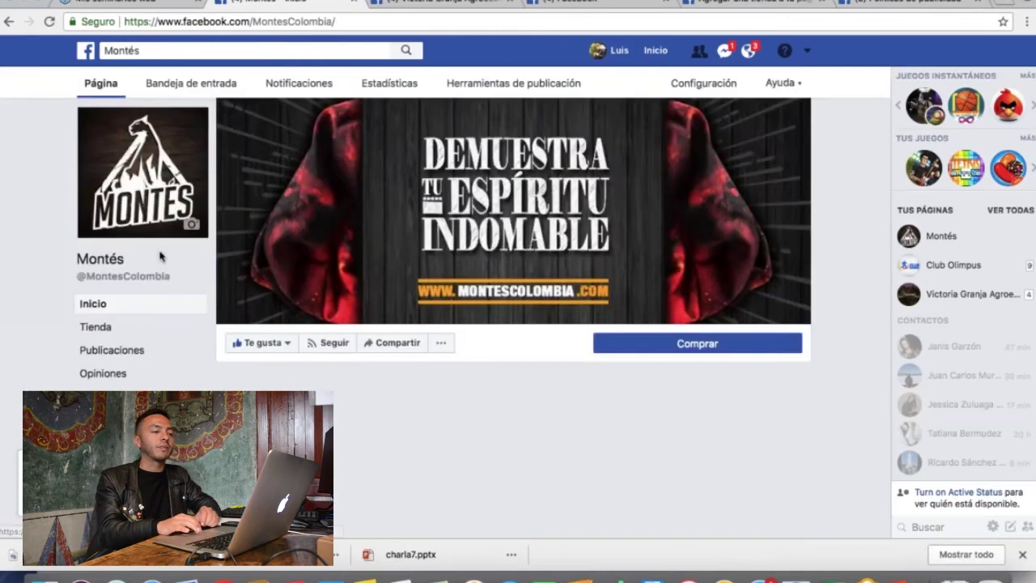
{"action": "left_click", "coordinate": [106, 330]}
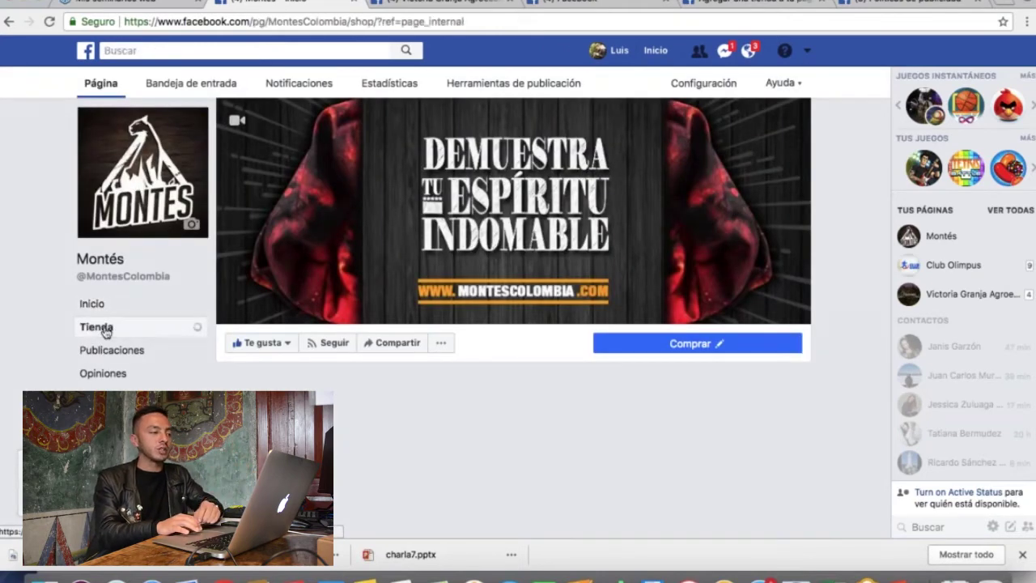
{"action": "key", "text": "alt+Left"}
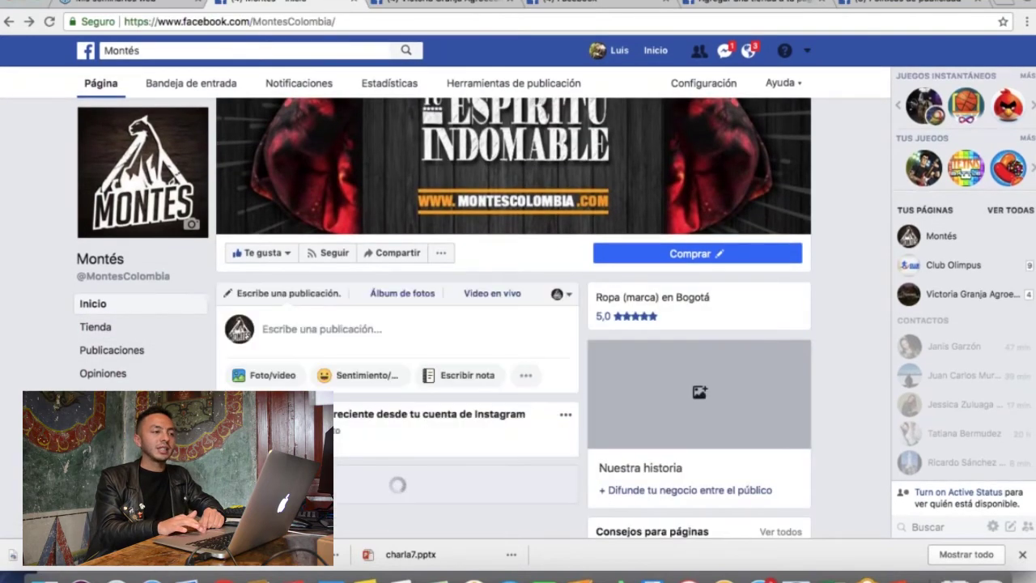
Examine the Montés home feed, including its shop section and the Parque Nacional Natural Chingaza post's promotion option
{"action": "scroll", "coordinate": [514, 316], "scroll_direction": "down", "scroll_amount": 1}
{"action": "scroll", "coordinate": [514, 315], "scroll_direction": "down", "scroll_amount": 3}
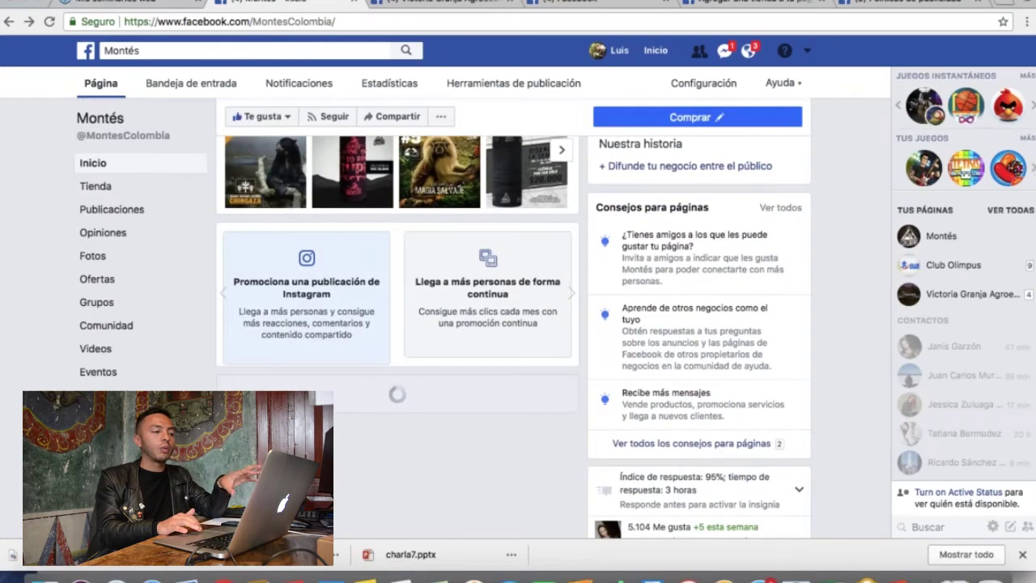
{"action": "scroll", "coordinate": [514, 315], "scroll_direction": "down", "scroll_amount": 3}
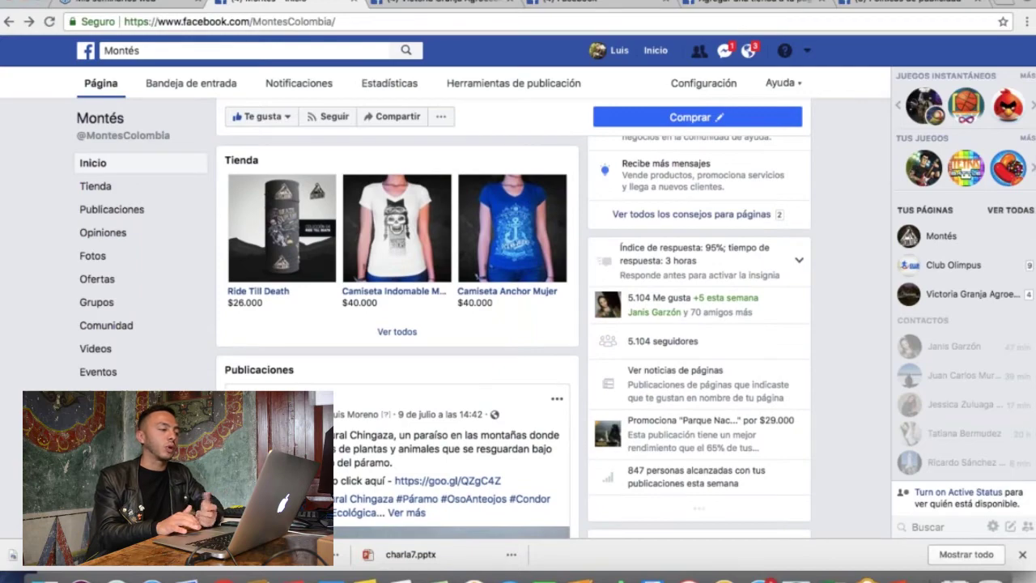
{"action": "scroll", "coordinate": [396, 336], "scroll_direction": "down", "scroll_amount": 5}
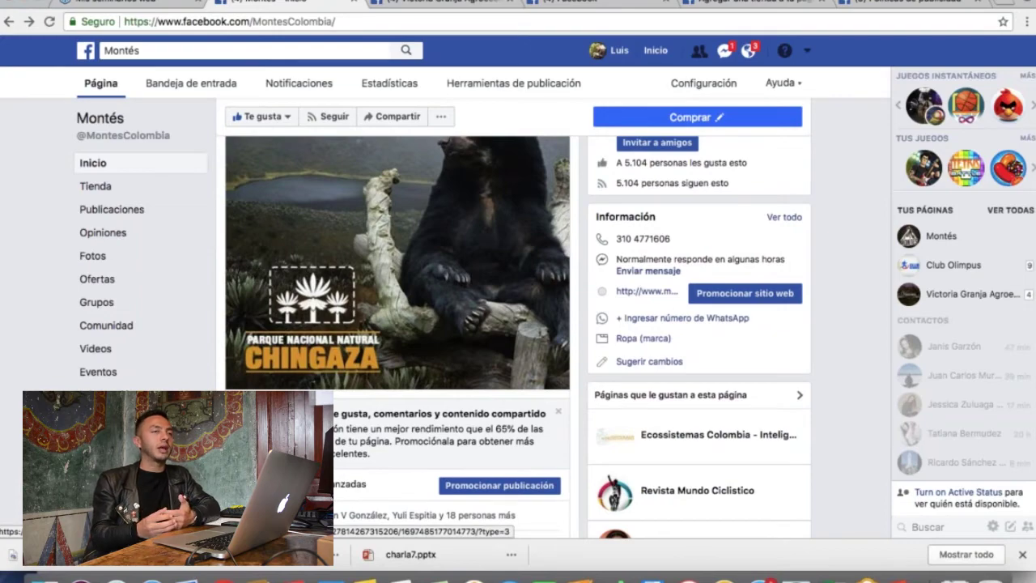
{"action": "scroll", "coordinate": [421, 380], "scroll_direction": "down", "scroll_amount": 2}
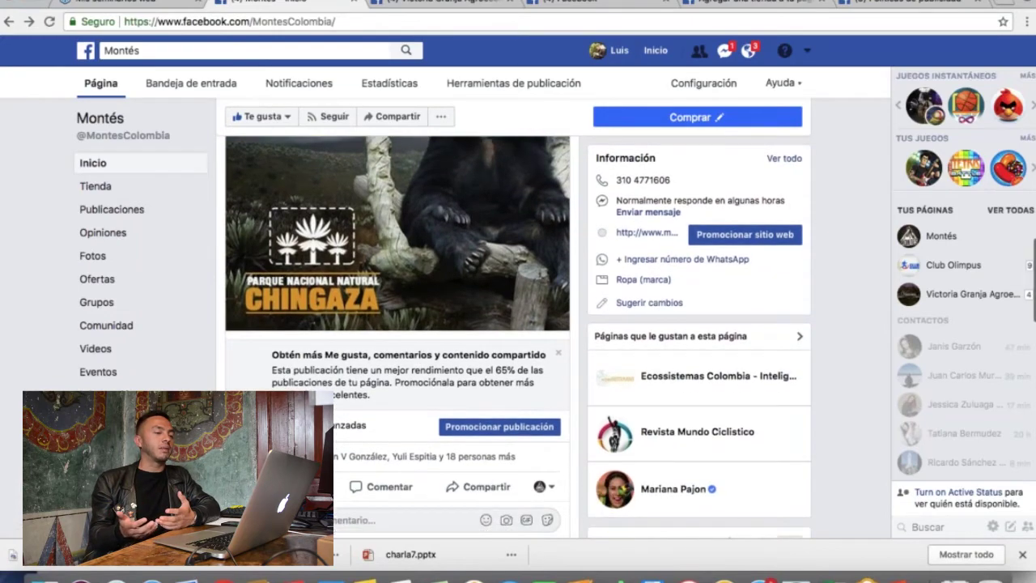
{"action": "scroll", "coordinate": [517, 323], "scroll_direction": "down", "scroll_amount": 3}
{"action": "scroll", "coordinate": [518, 323], "scroll_direction": "up", "scroll_amount": 2}
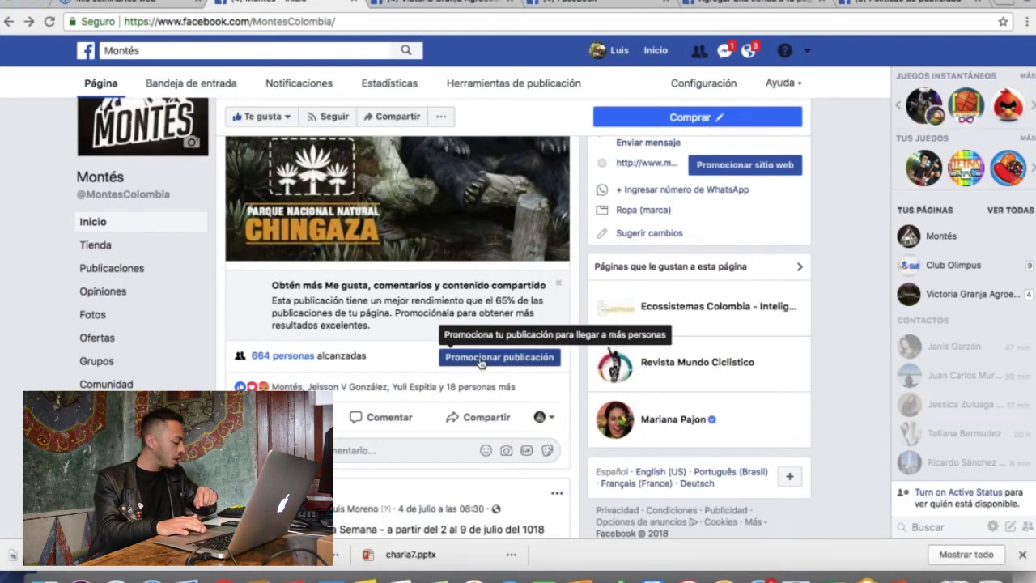
Find the Diseño de la Semana post in the Montés feed and open its promotion settings
{"action": "scroll", "coordinate": [480, 363], "scroll_direction": "up", "scroll_amount": 3}
{"action": "scroll", "coordinate": [481, 363], "scroll_direction": "down", "scroll_amount": 7}
{"action": "scroll", "coordinate": [480, 363], "scroll_direction": "down", "scroll_amount": 2}
{"action": "scroll", "coordinate": [480, 363], "scroll_direction": "up", "scroll_amount": 3}
{"action": "scroll", "coordinate": [480, 363], "scroll_direction": "down", "scroll_amount": 3}
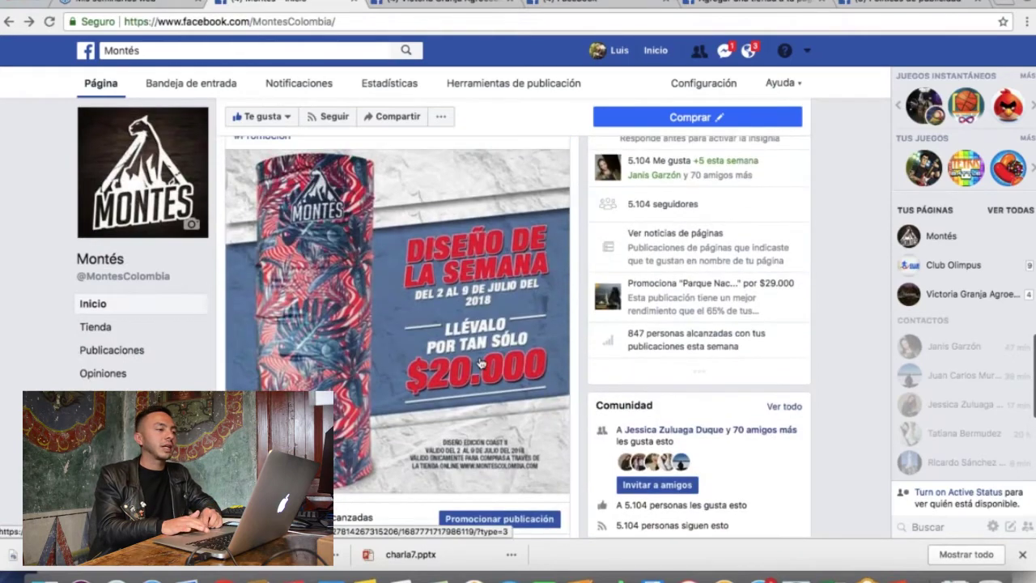
{"action": "scroll", "coordinate": [354, 367], "scroll_direction": "up", "scroll_amount": 2}
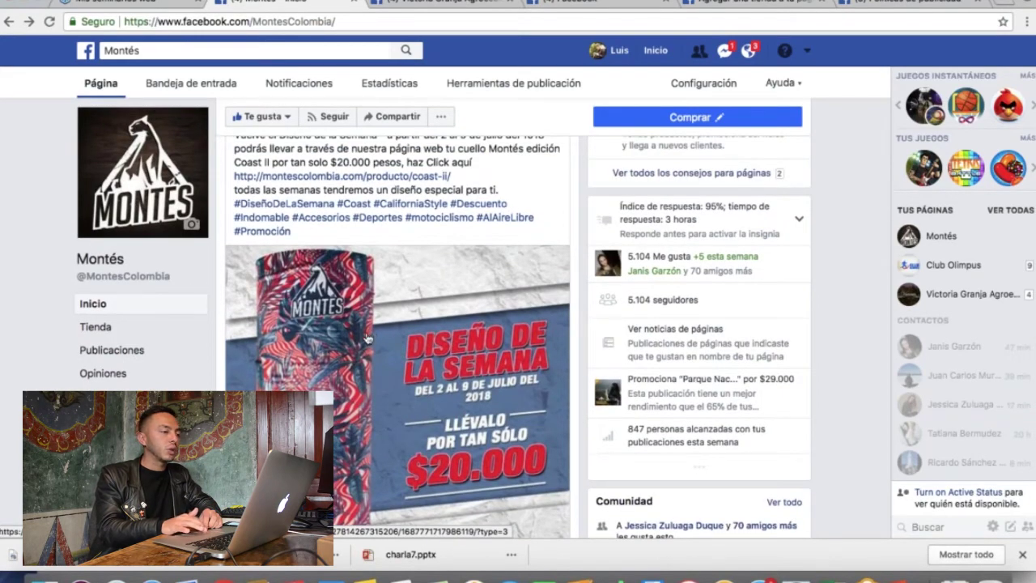
{"action": "scroll", "coordinate": [367, 338], "scroll_direction": "down", "scroll_amount": 1}
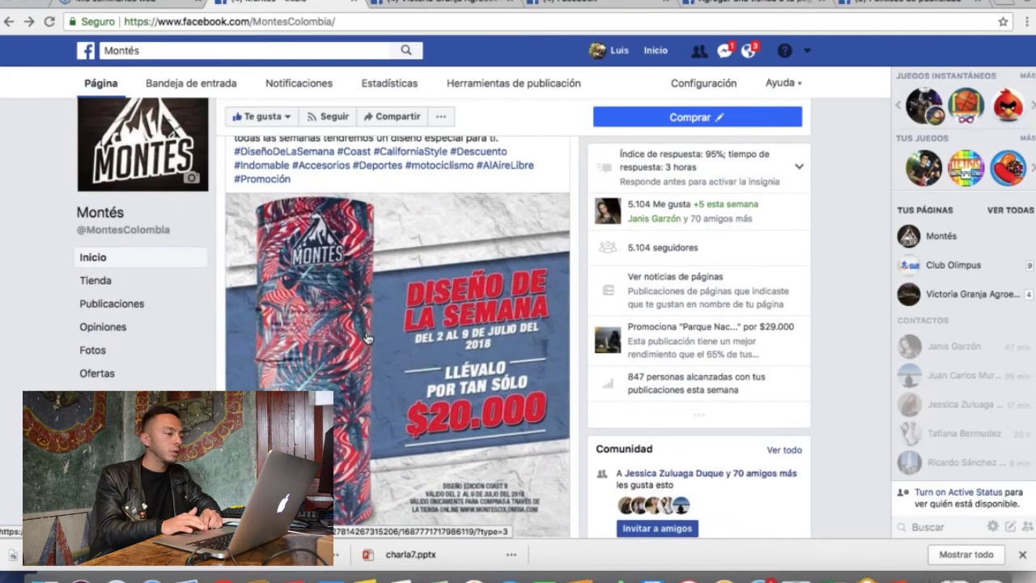
{"action": "scroll", "coordinate": [367, 338], "scroll_direction": "down", "scroll_amount": 2}
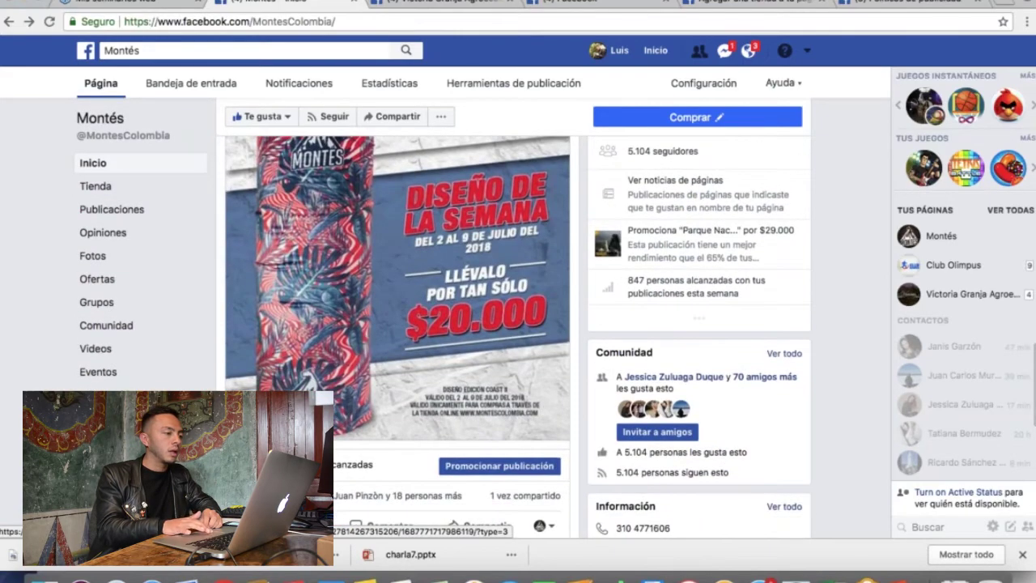
{"action": "left_click", "coordinate": [469, 468]}
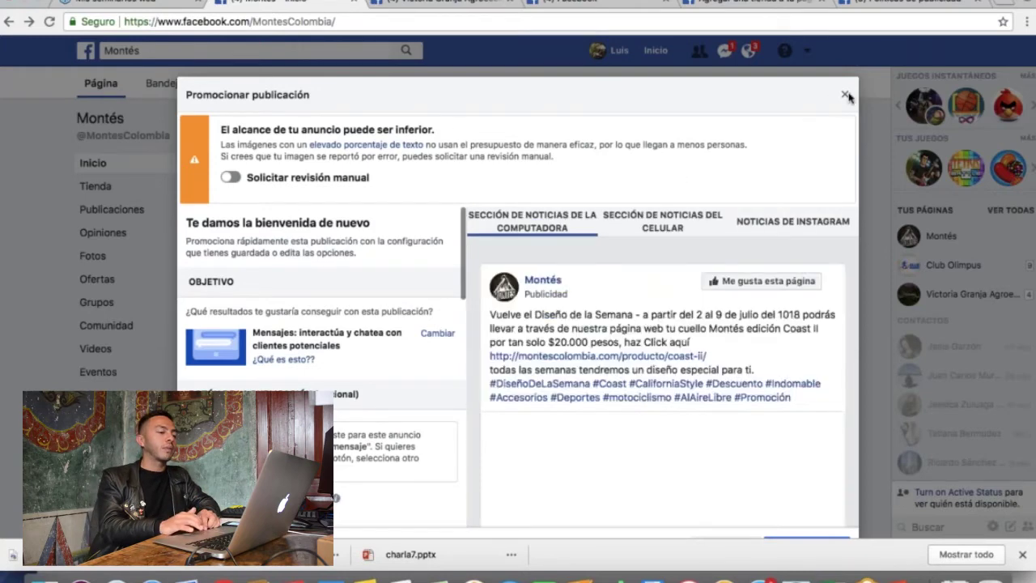
Examine the Diseño de la Semana ad preview and the notice about the image's text percentage
{"action": "scroll", "coordinate": [585, 288], "scroll_direction": "down", "scroll_amount": 5}
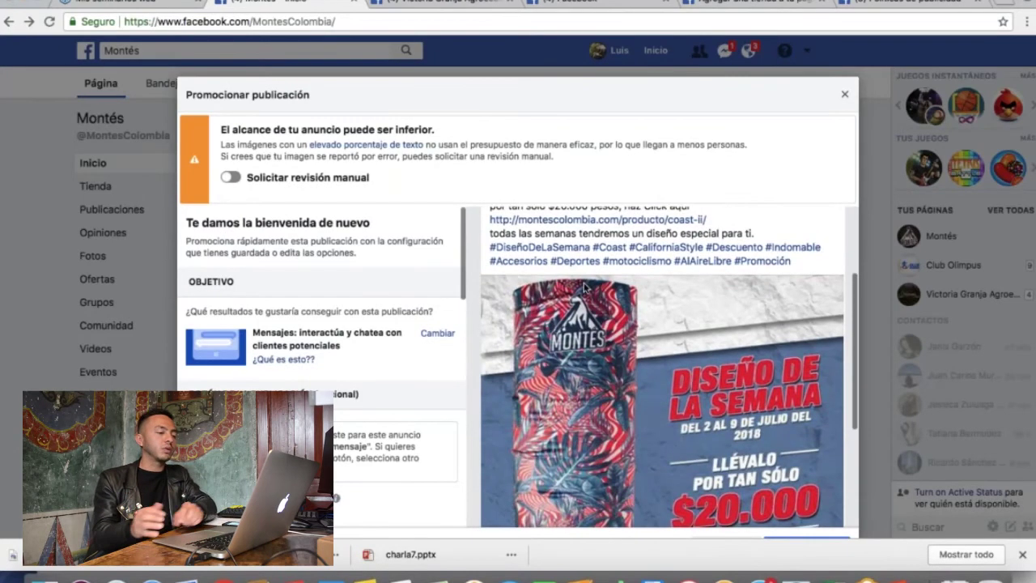
{"action": "left_click_drag", "start_coordinate": [689, 94], "coordinate": [692, 57]}
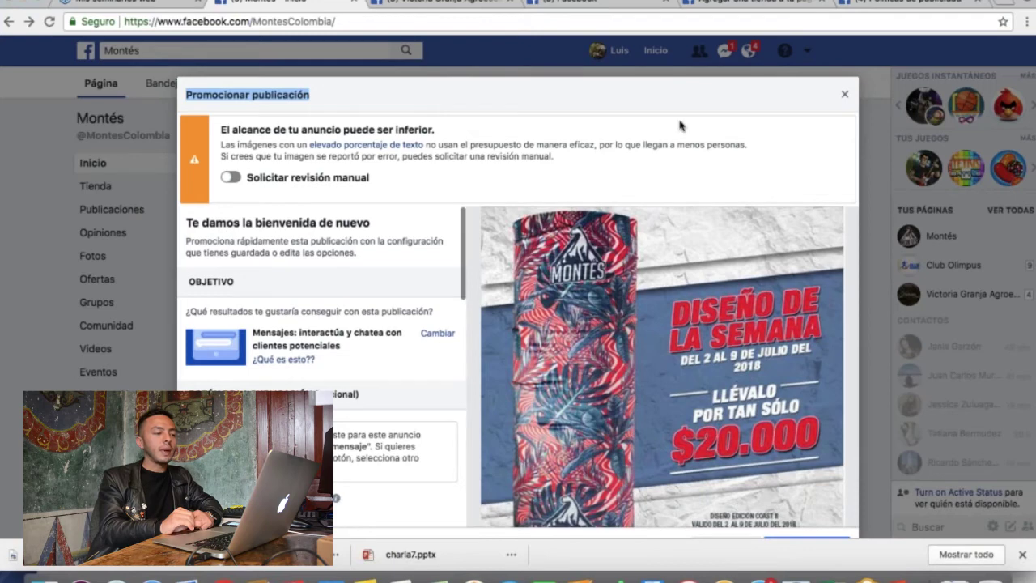
{"action": "scroll", "coordinate": [682, 125], "scroll_direction": "down", "scroll_amount": 2}
{"action": "scroll", "coordinate": [687, 129], "scroll_direction": "up", "scroll_amount": 2}
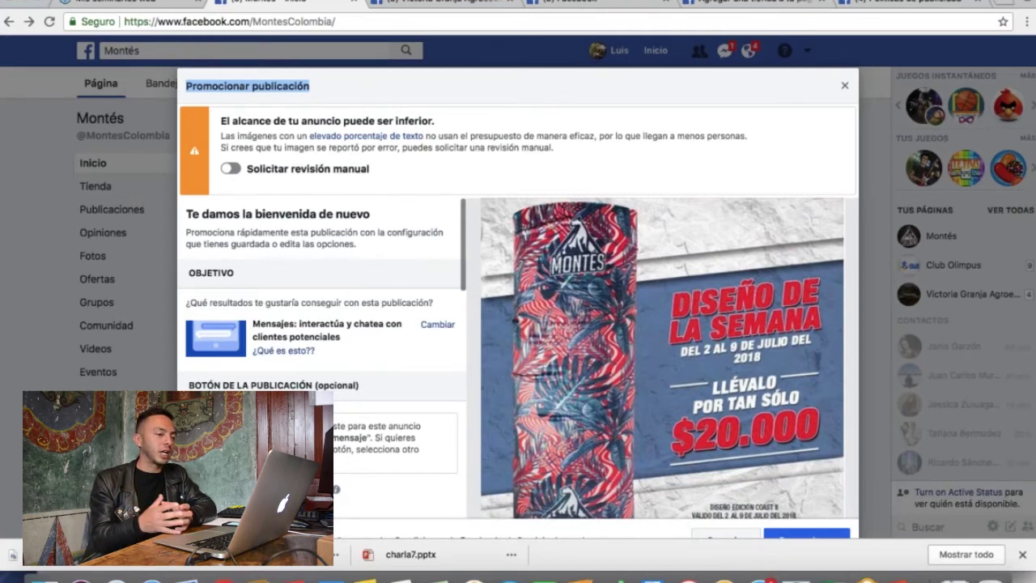
{"action": "scroll", "coordinate": [518, 324], "scroll_direction": "down", "scroll_amount": 1}
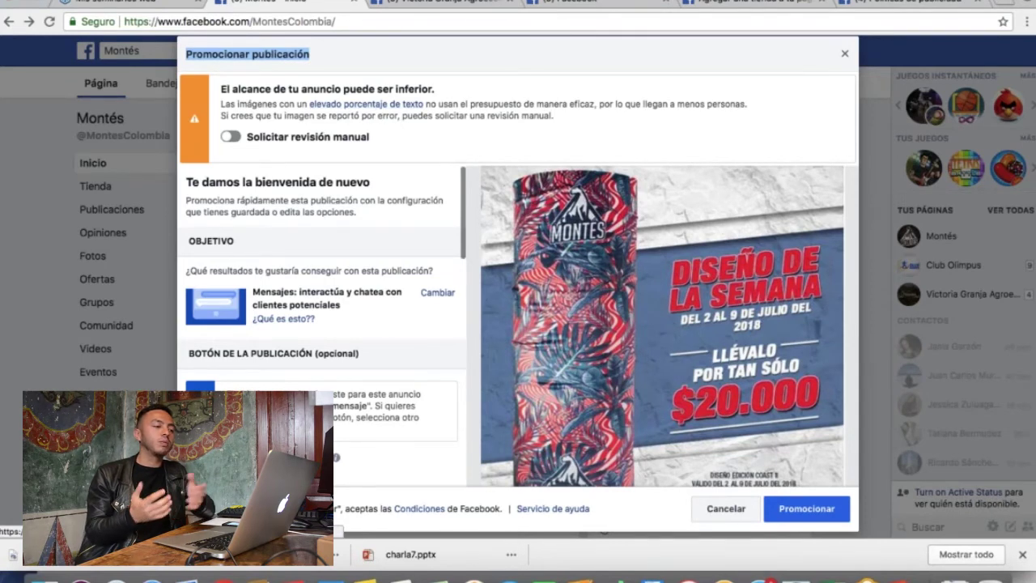
Turn on the manual review request for the promotion and look over its objective and button settings
{"action": "left_click", "coordinate": [231, 138]}
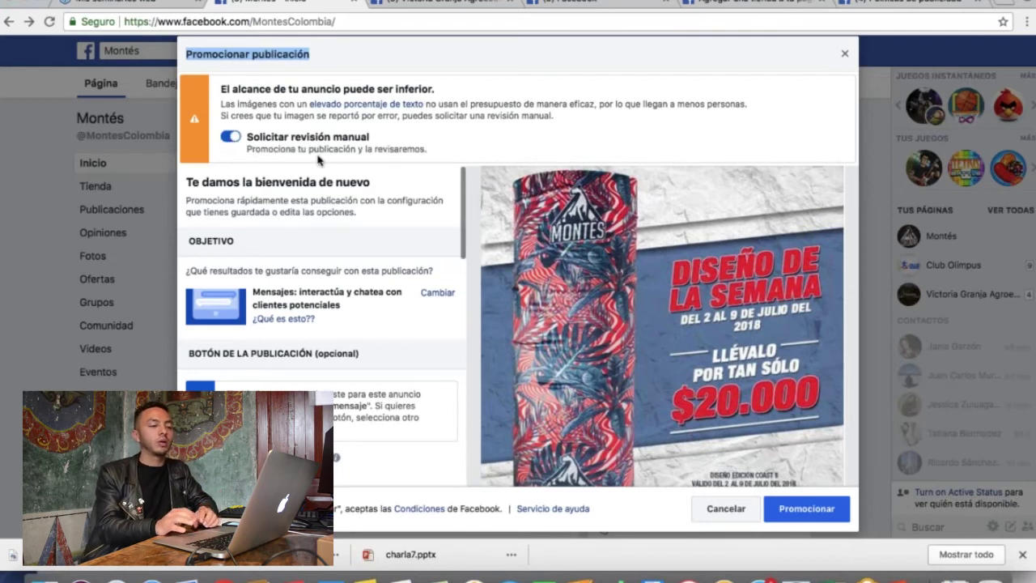
{"action": "scroll", "coordinate": [320, 243], "scroll_direction": "down", "scroll_amount": 3}
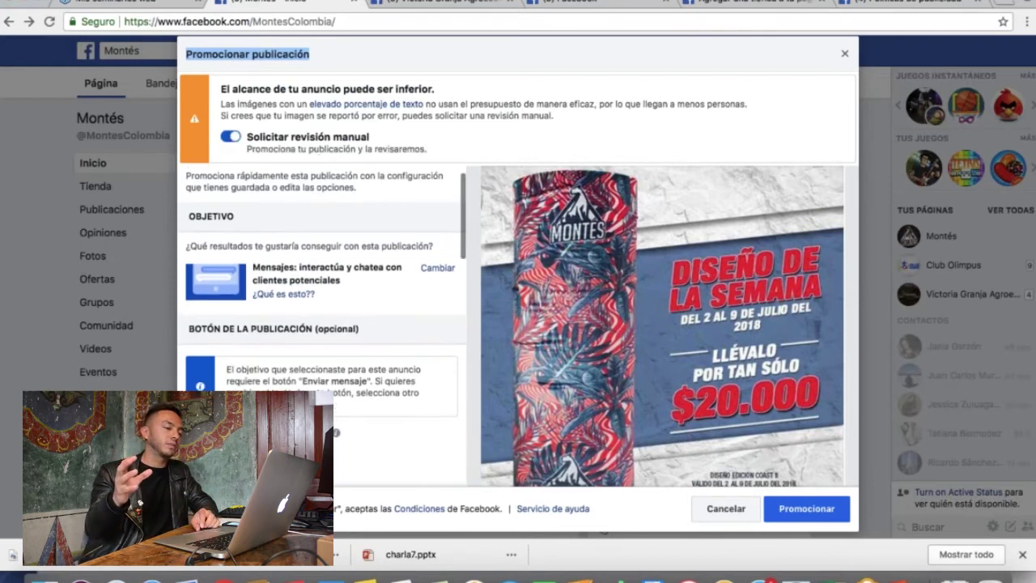
{"action": "scroll", "coordinate": [320, 324], "scroll_direction": "up", "scroll_amount": 3}
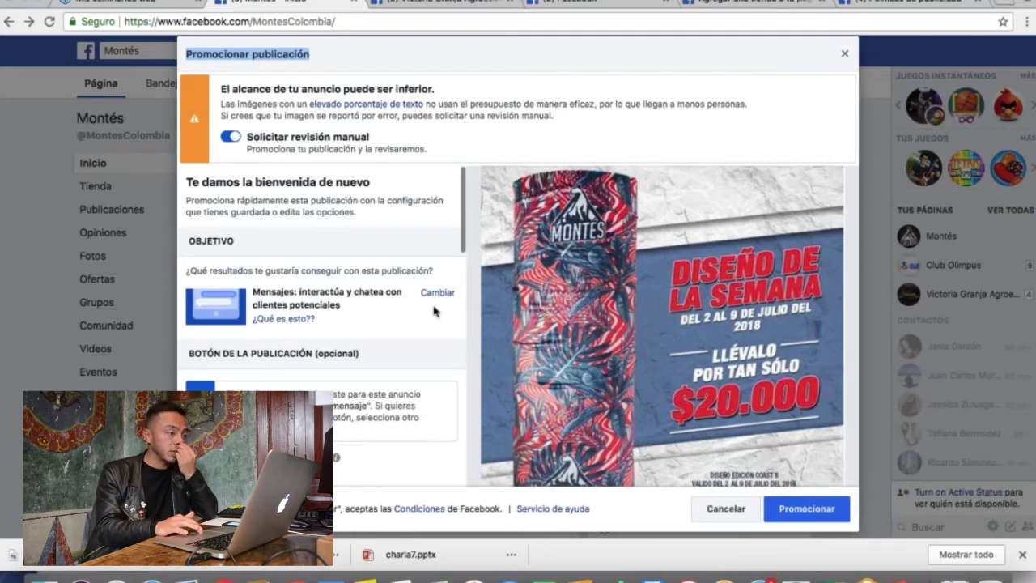
{"action": "scroll", "coordinate": [435, 306], "scroll_direction": "down", "scroll_amount": 2}
{"action": "scroll", "coordinate": [435, 306], "scroll_direction": "up", "scroll_amount": 2}
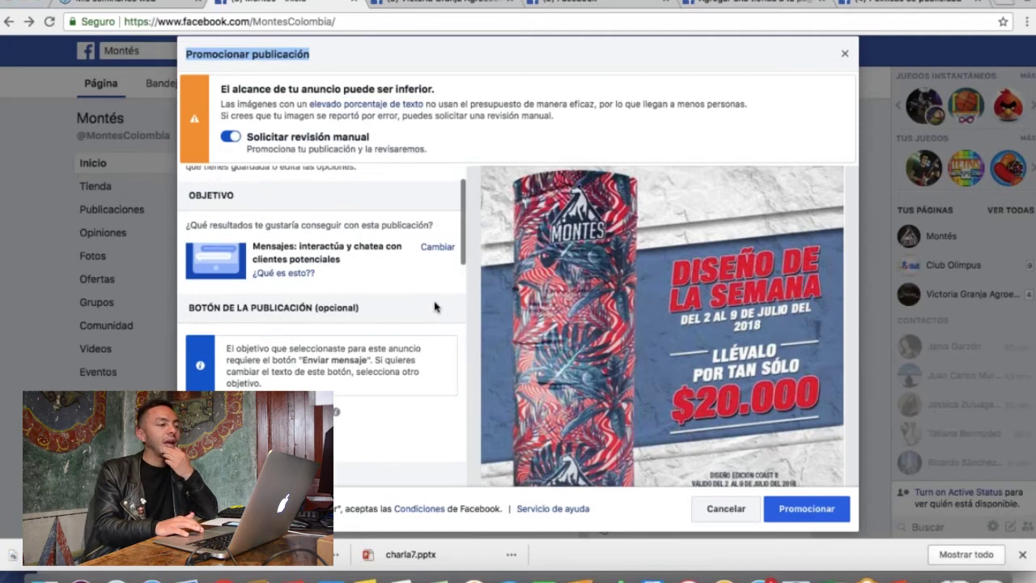
{"action": "scroll", "coordinate": [432, 273], "scroll_direction": "up", "scroll_amount": 1}
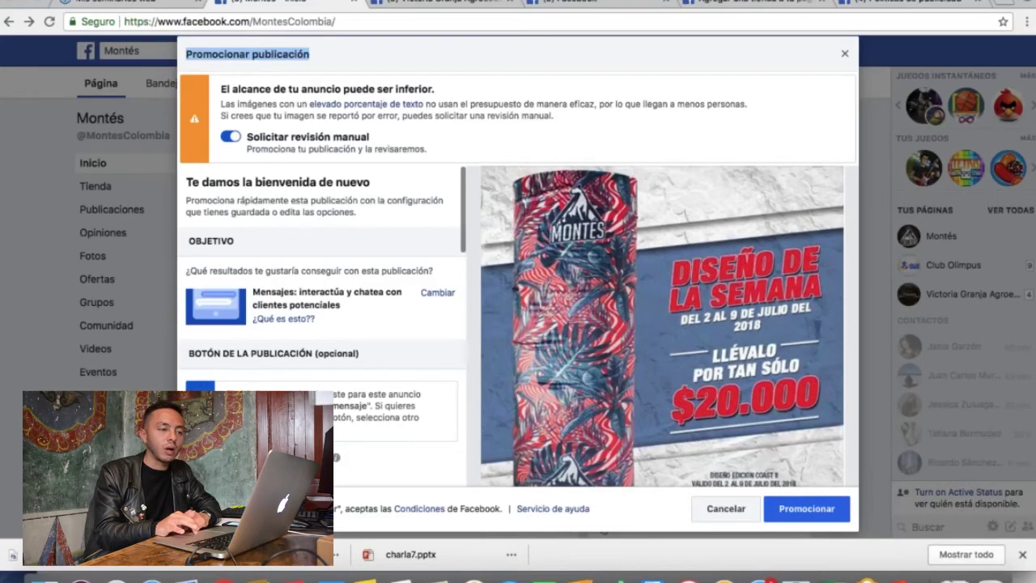
Change the promotion's objective to Visitas en el sitio web and save it
{"action": "left_click", "coordinate": [437, 293]}
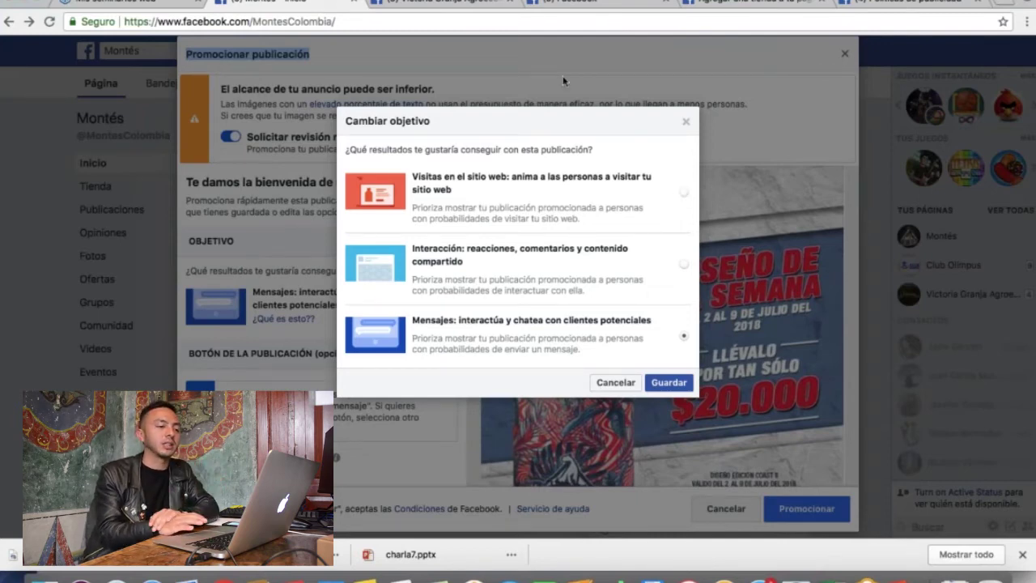
{"action": "left_click", "coordinate": [683, 194]}
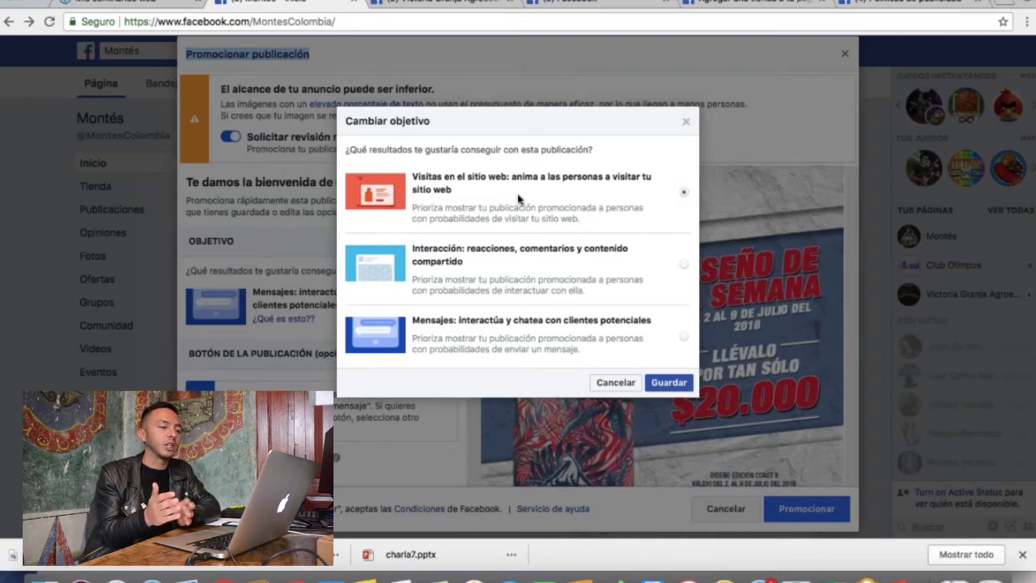
{"action": "left_click", "coordinate": [670, 383]}
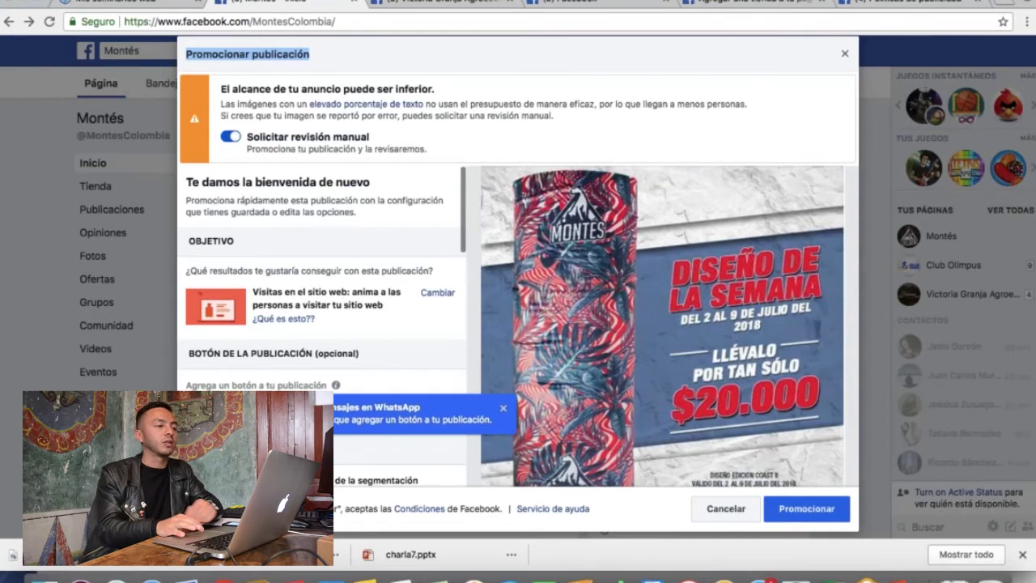
Set the promoted post's button to Comprar
{"action": "scroll", "coordinate": [321, 324], "scroll_direction": "down", "scroll_amount": 5}
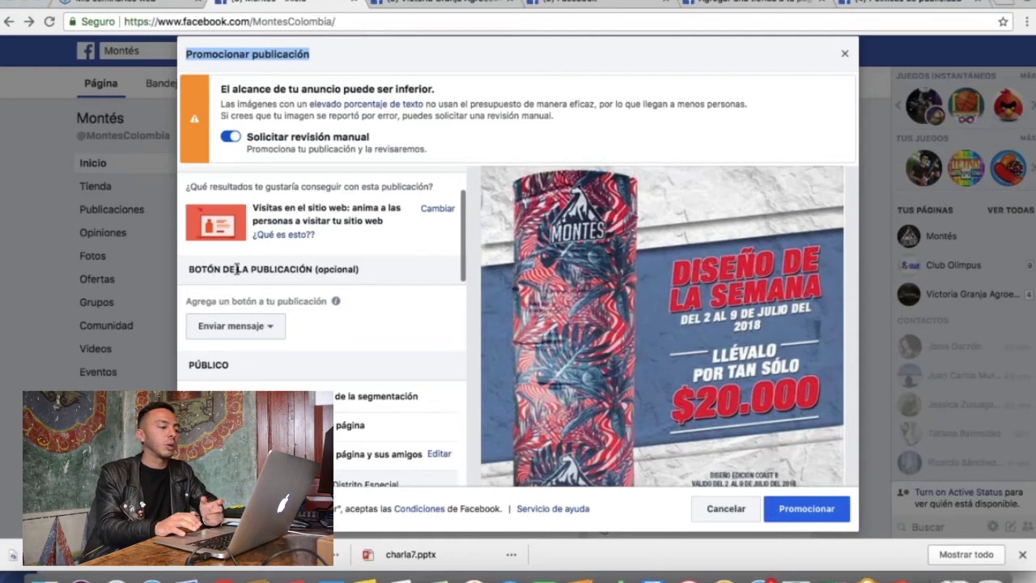
{"action": "left_click", "coordinate": [269, 327]}
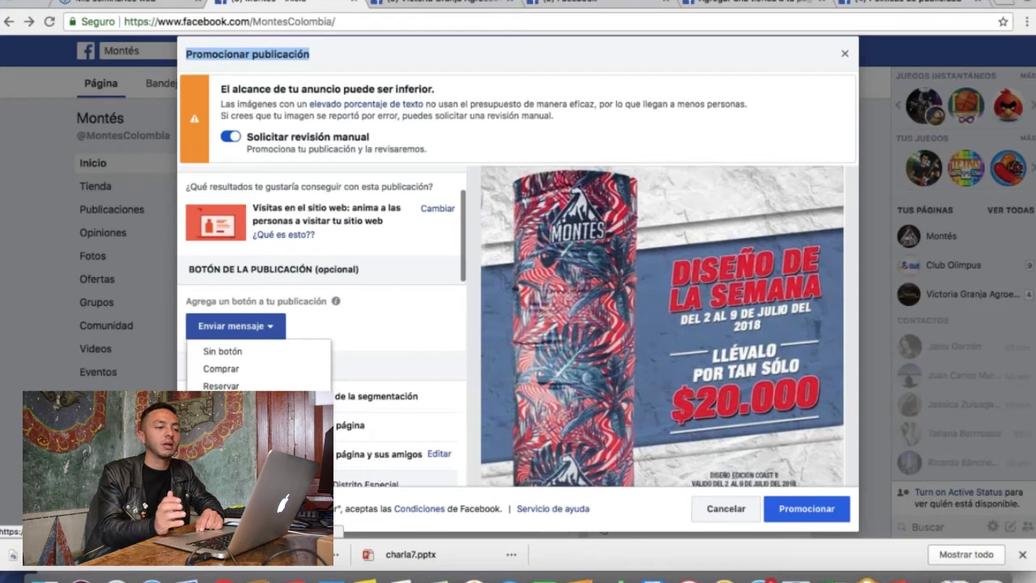
{"action": "left_click", "coordinate": [230, 370]}
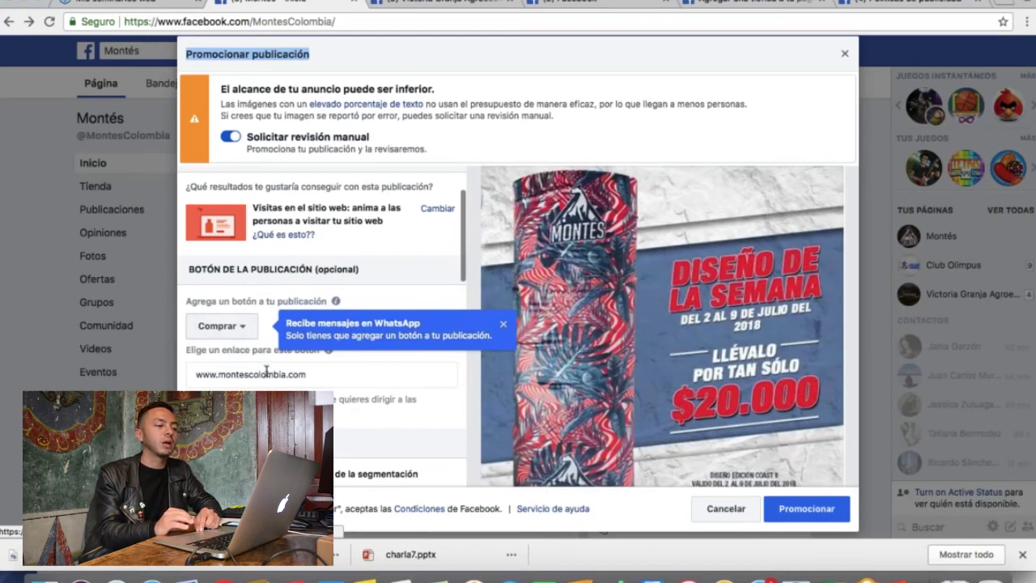
Dismiss the WhatsApp messages tip and check the Comprar button's website link and the audience options
{"action": "left_click_drag", "start_coordinate": [317, 375], "coordinate": [193, 375]}
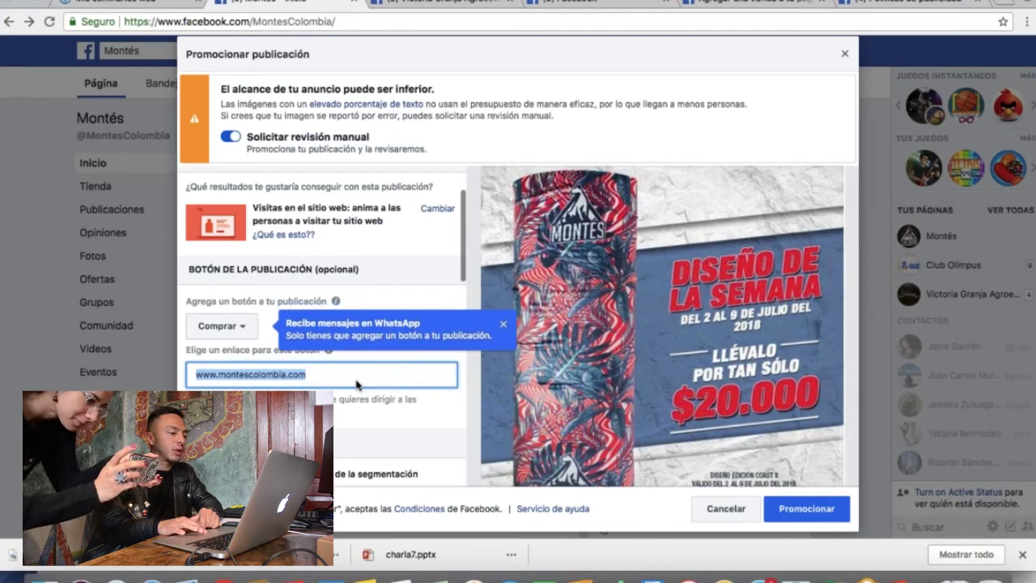
{"action": "left_click", "coordinate": [503, 326]}
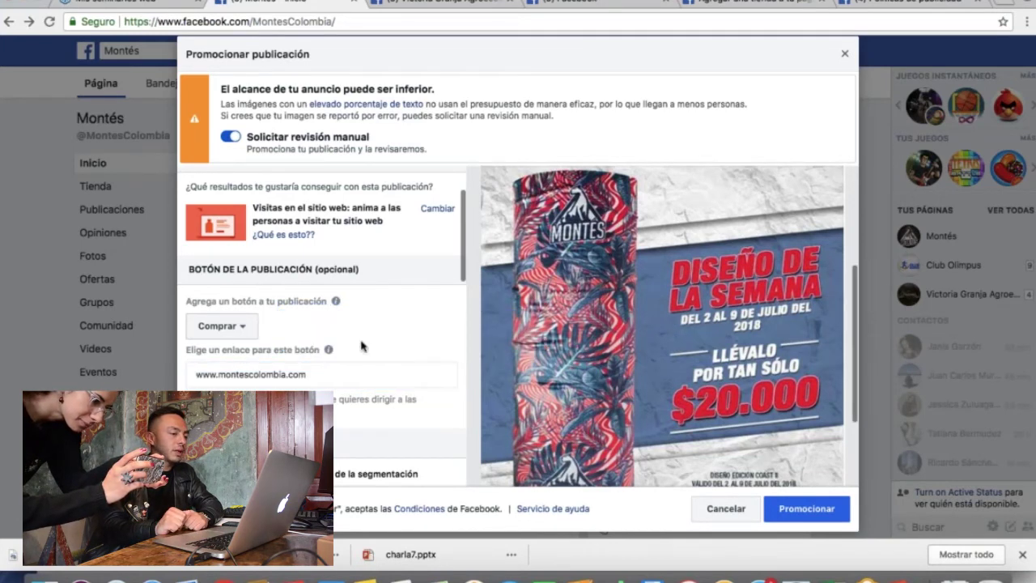
{"action": "mouse_move", "coordinate": [329, 350]}
{"action": "scroll", "coordinate": [402, 358], "scroll_direction": "down", "scroll_amount": 2}
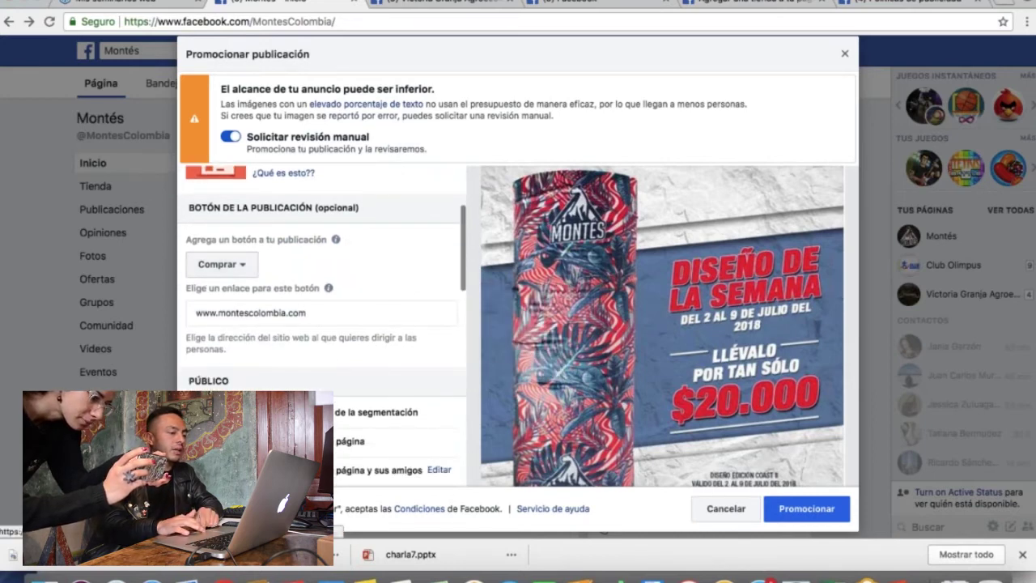
{"action": "triple_click", "coordinate": [254, 322]}
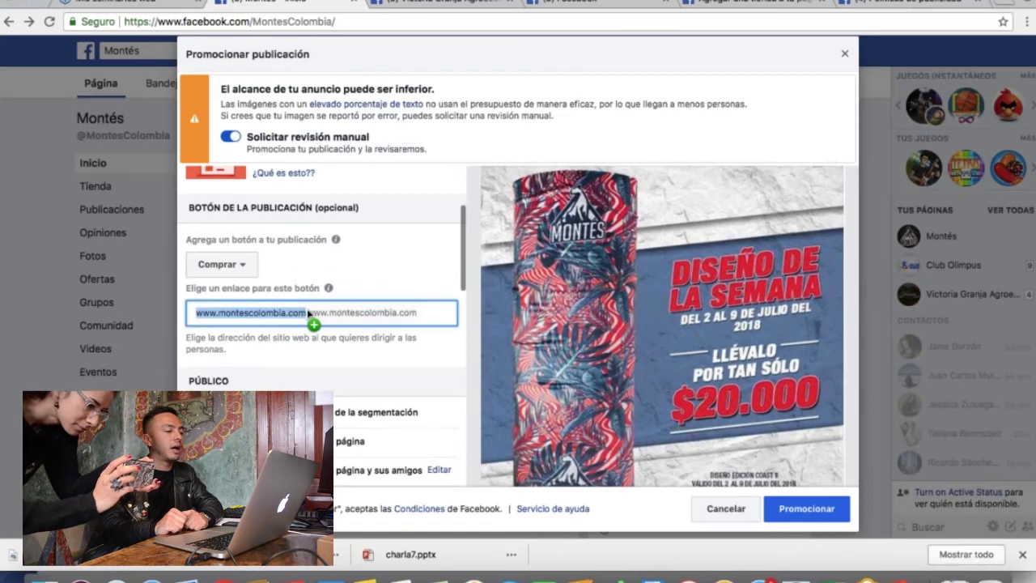
{"action": "left_click", "coordinate": [388, 283]}
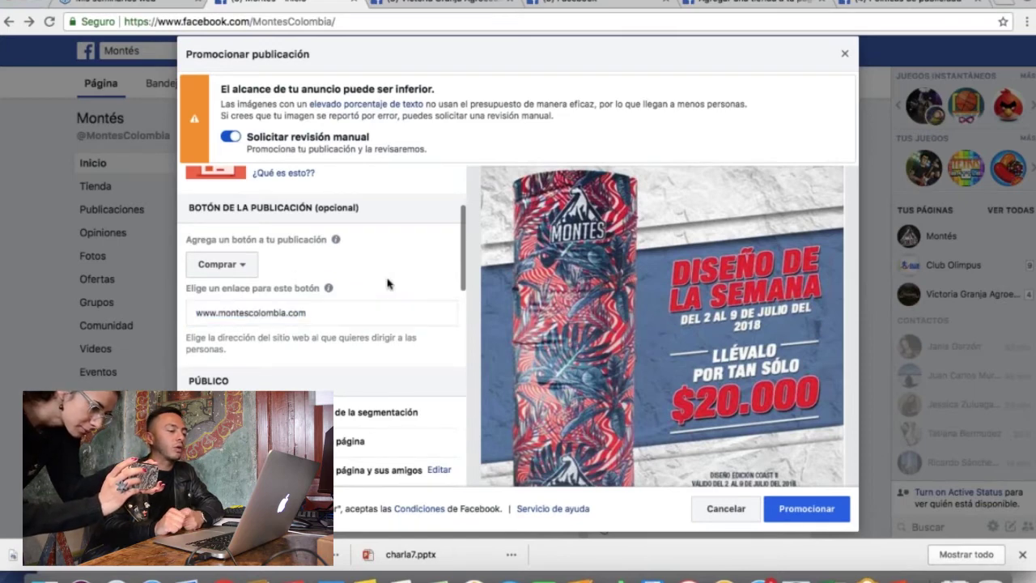
{"action": "scroll", "coordinate": [388, 283], "scroll_direction": "down", "scroll_amount": 3}
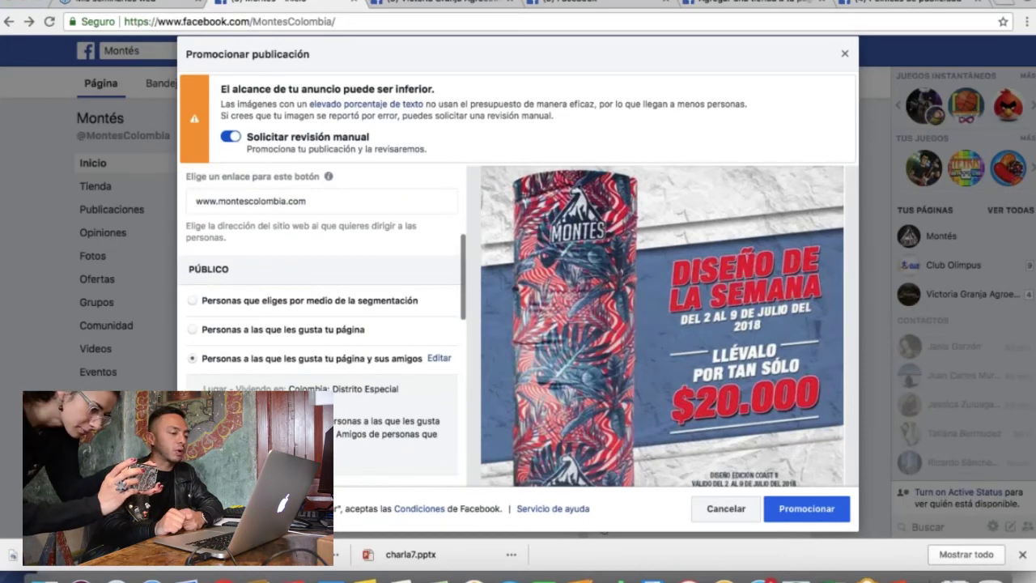
Set the promotion's audience to Personas que eliges por medio de la segmentación and open that audience for editing
{"action": "left_click", "coordinate": [192, 303]}
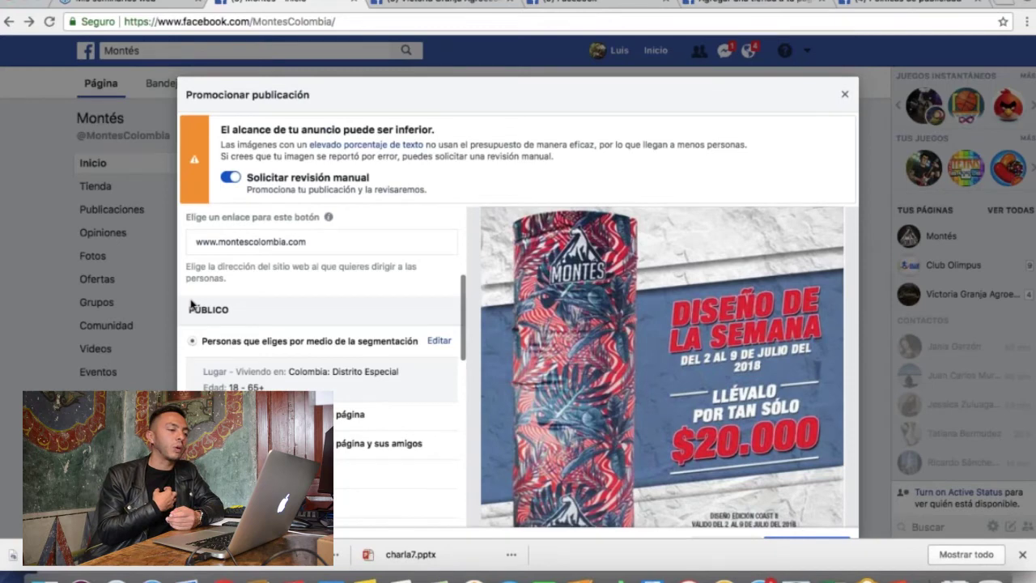
{"action": "scroll", "coordinate": [192, 303], "scroll_direction": "down", "scroll_amount": 2}
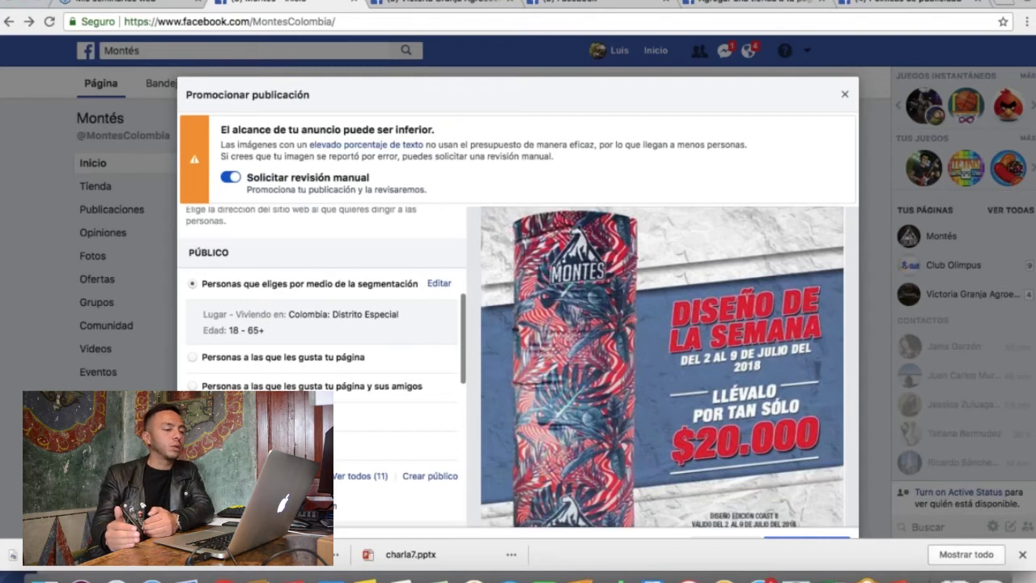
{"action": "scroll", "coordinate": [321, 362], "scroll_direction": "down", "scroll_amount": 2}
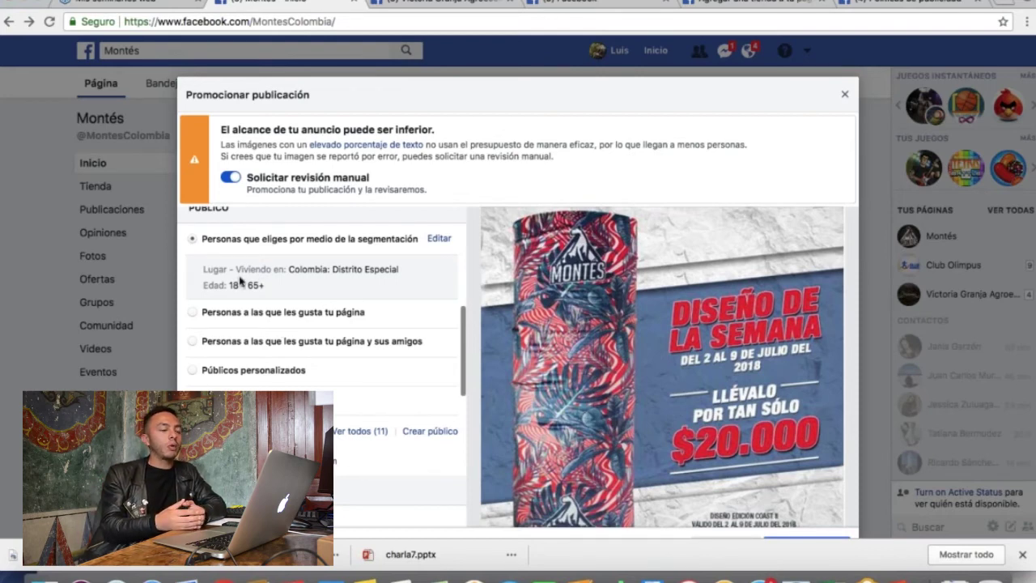
{"action": "left_click", "coordinate": [440, 238]}
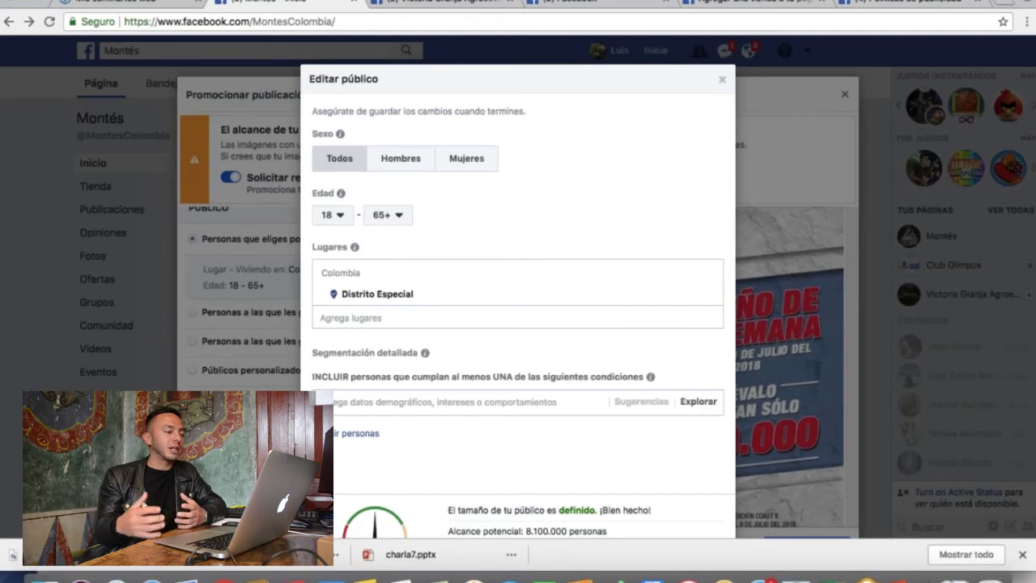
Check the minimum and maximum age choices available for the audience
{"action": "left_click", "coordinate": [332, 214]}
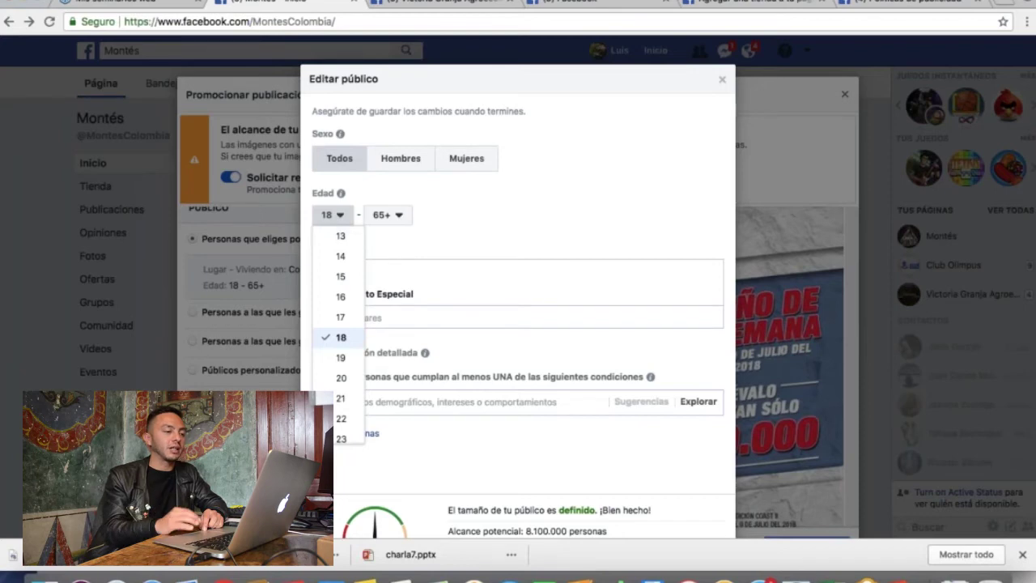
{"action": "left_click", "coordinate": [386, 215]}
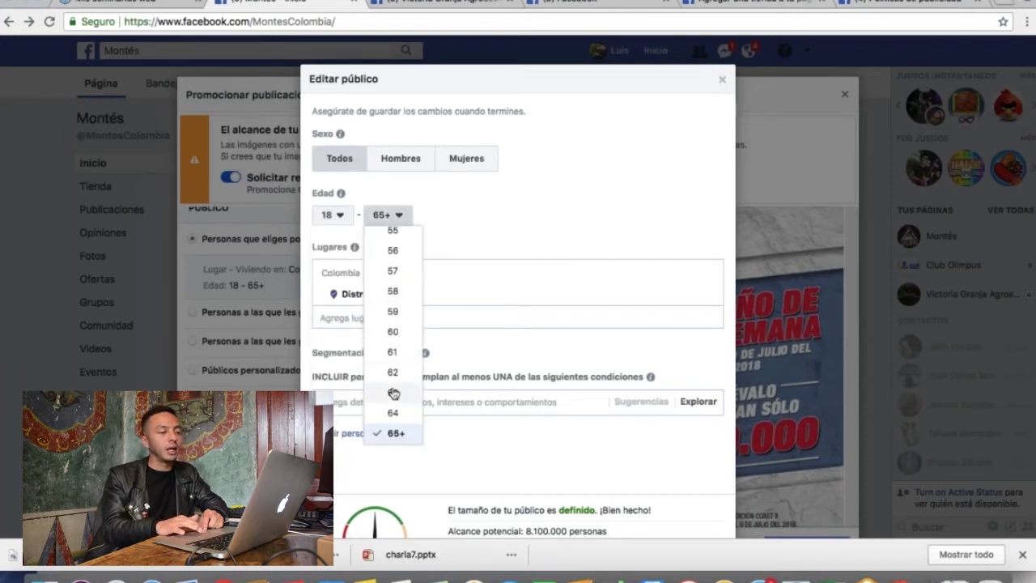
{"action": "left_click", "coordinate": [480, 224]}
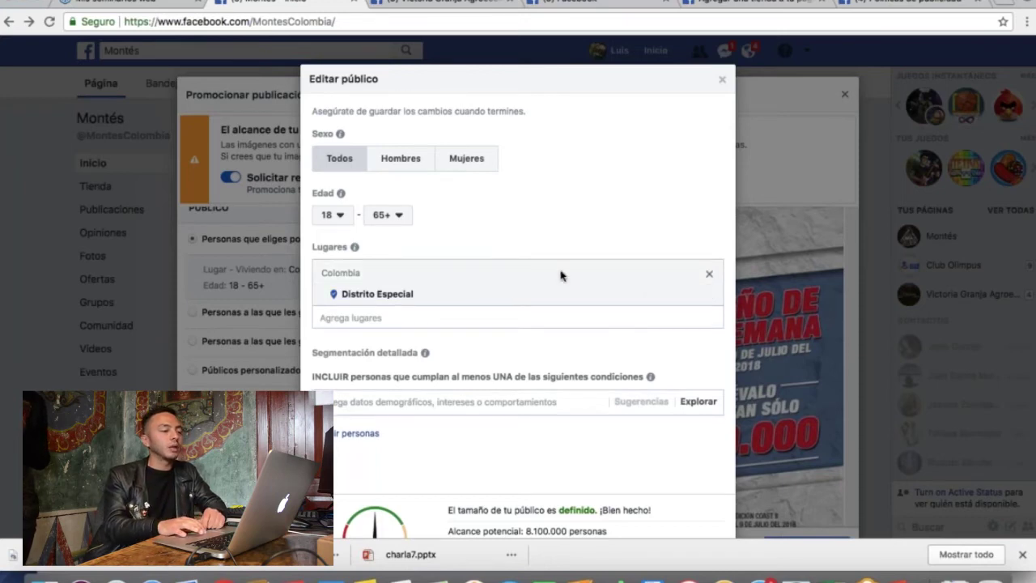
Add the cities Medellín, Antioquia and Cali, Valle del Cauca in Colombia to the audience's locations
{"action": "left_click", "coordinate": [495, 322]}
{"action": "type", "text": "mede"}
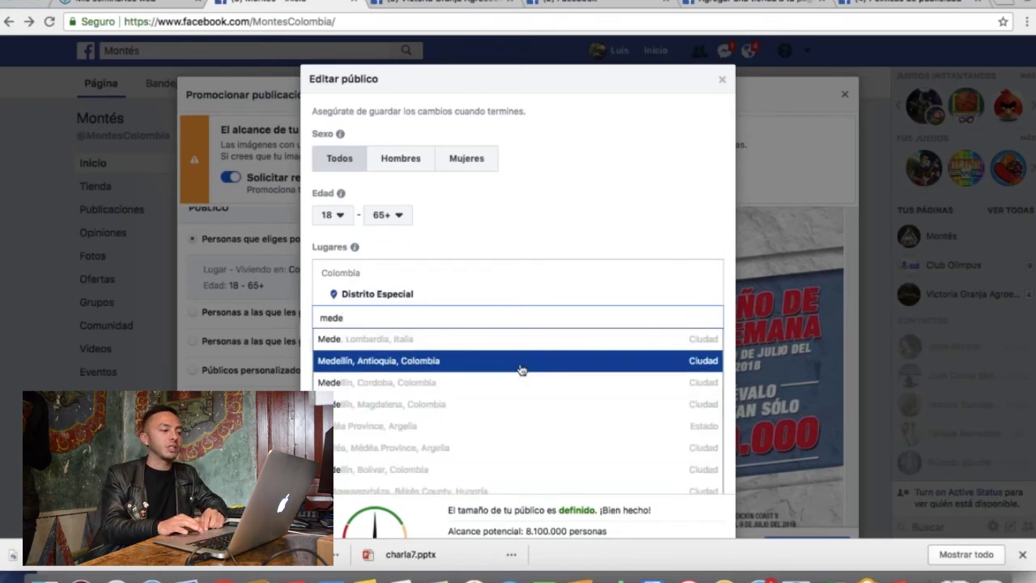
{"action": "left_click", "coordinate": [522, 368]}
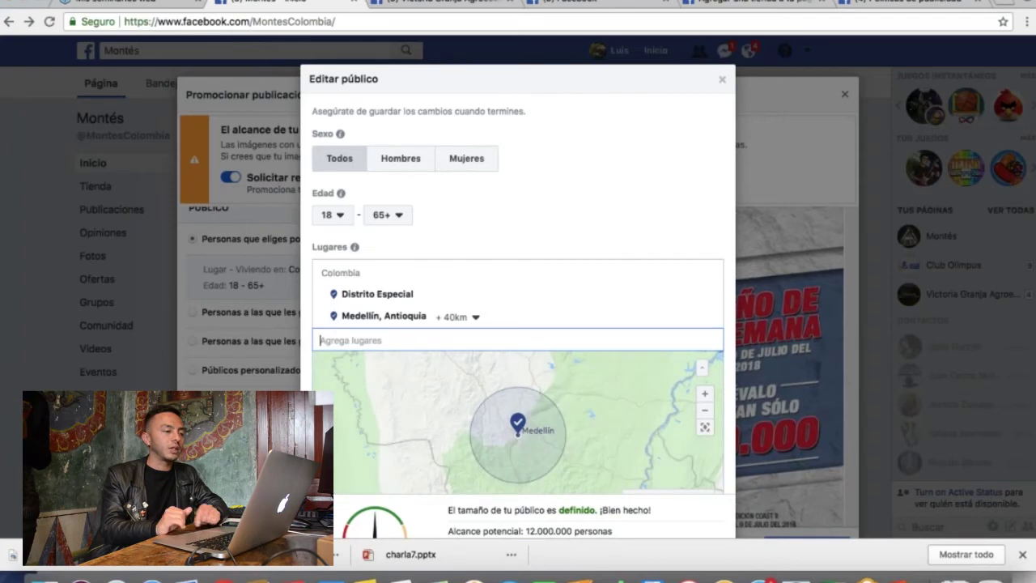
{"action": "type", "text": "cal"}
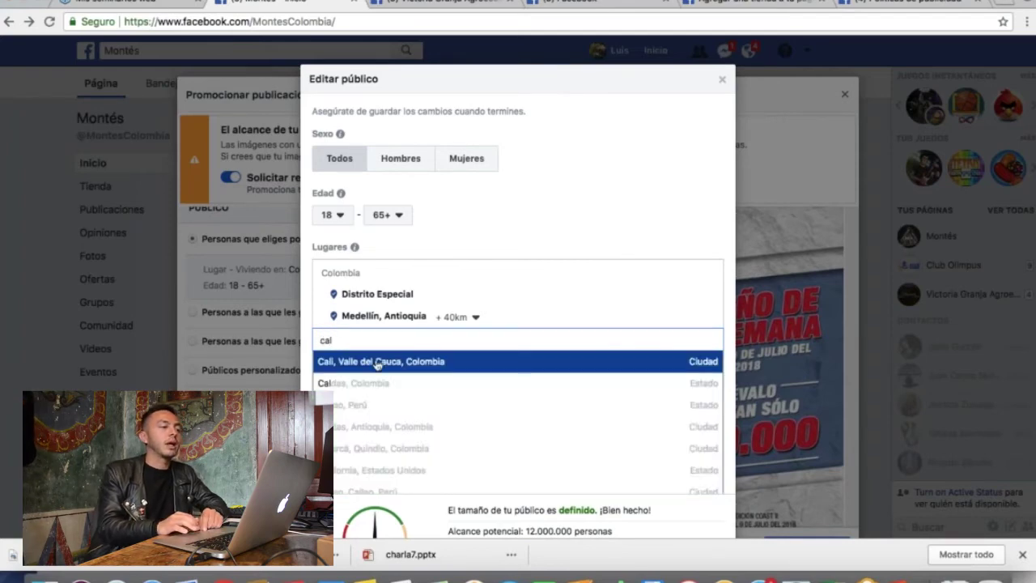
{"action": "left_click", "coordinate": [377, 365]}
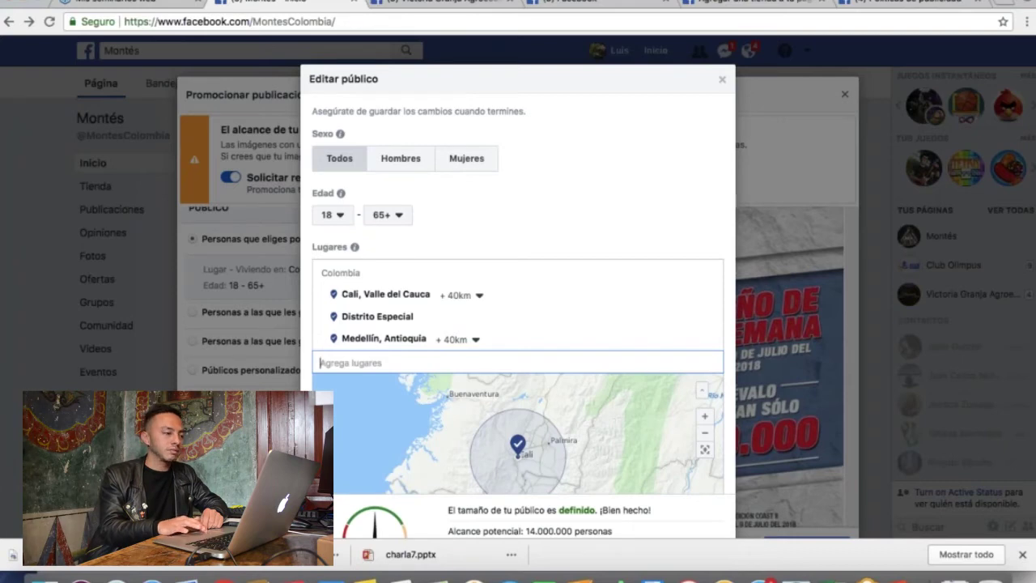
Review the audience's location map, detailed segmentation options and potential reach
{"action": "scroll", "coordinate": [518, 307], "scroll_direction": "down", "scroll_amount": 3}
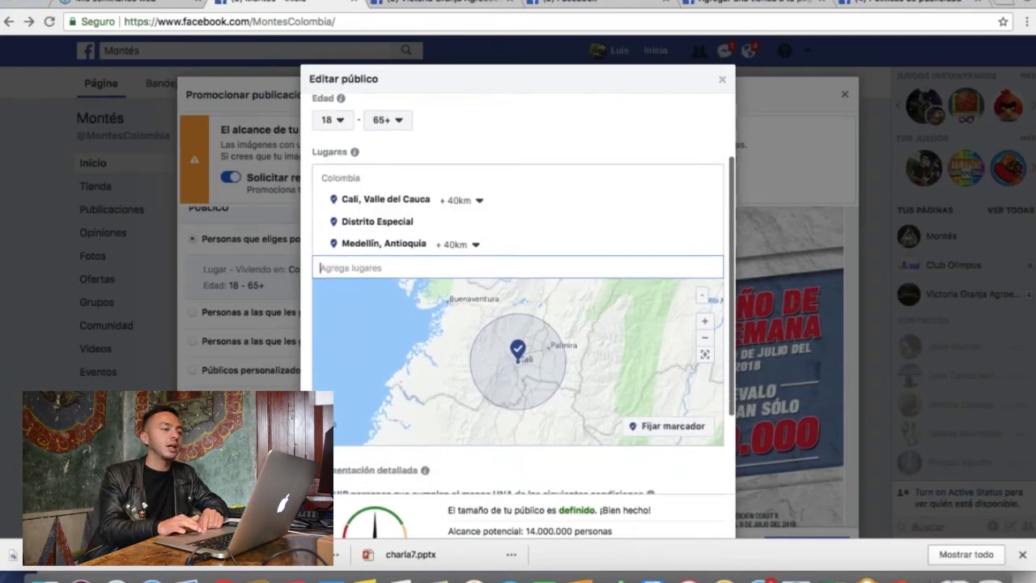
{"action": "scroll", "coordinate": [518, 324], "scroll_direction": "down", "scroll_amount": 2}
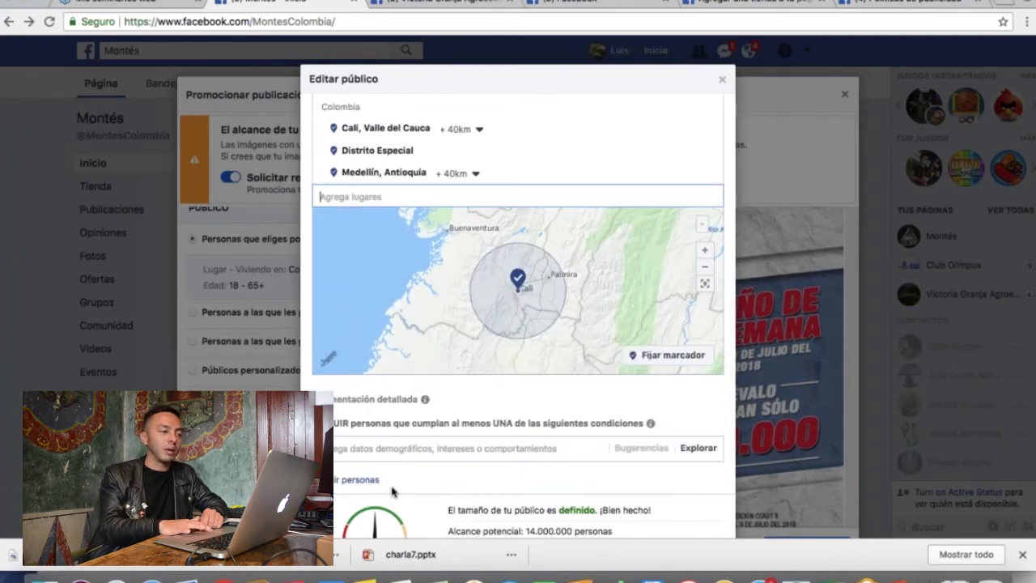
{"action": "scroll", "coordinate": [400, 491], "scroll_direction": "down", "scroll_amount": 3}
{"action": "scroll", "coordinate": [518, 308], "scroll_direction": "down", "scroll_amount": 1}
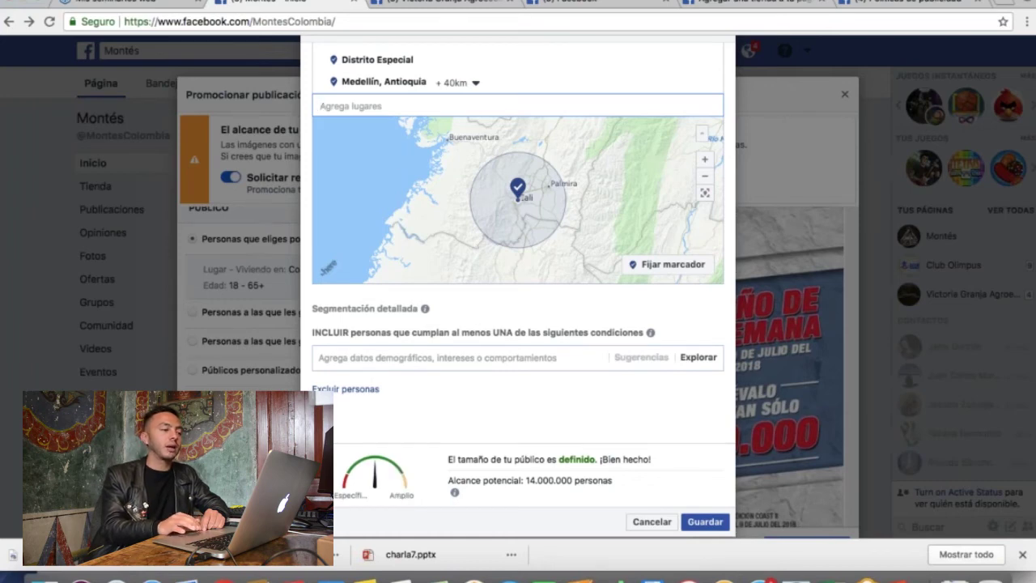
{"action": "scroll", "coordinate": [387, 108], "scroll_direction": "up", "scroll_amount": 3}
{"action": "scroll", "coordinate": [387, 108], "scroll_direction": "down", "scroll_amount": 3}
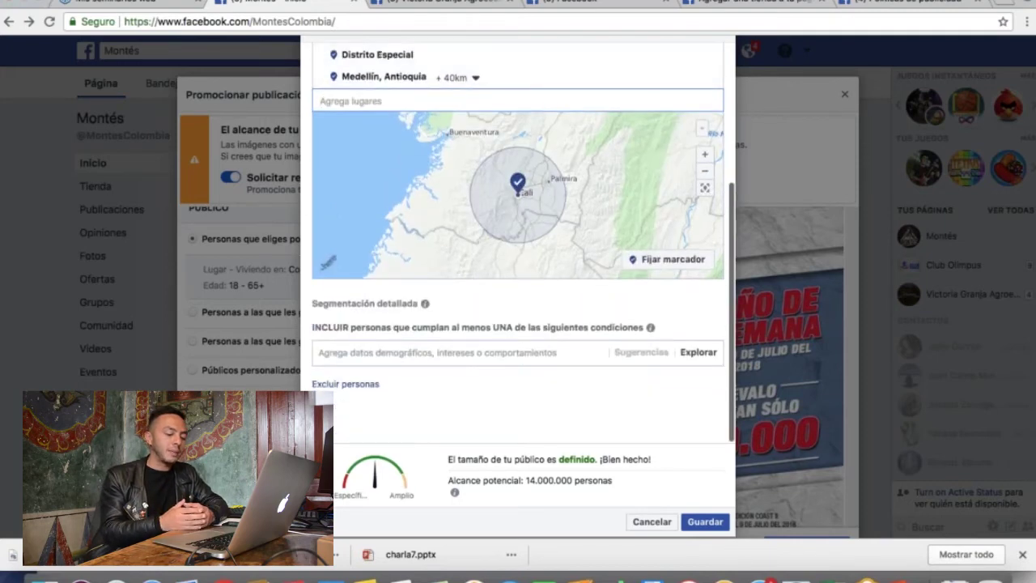